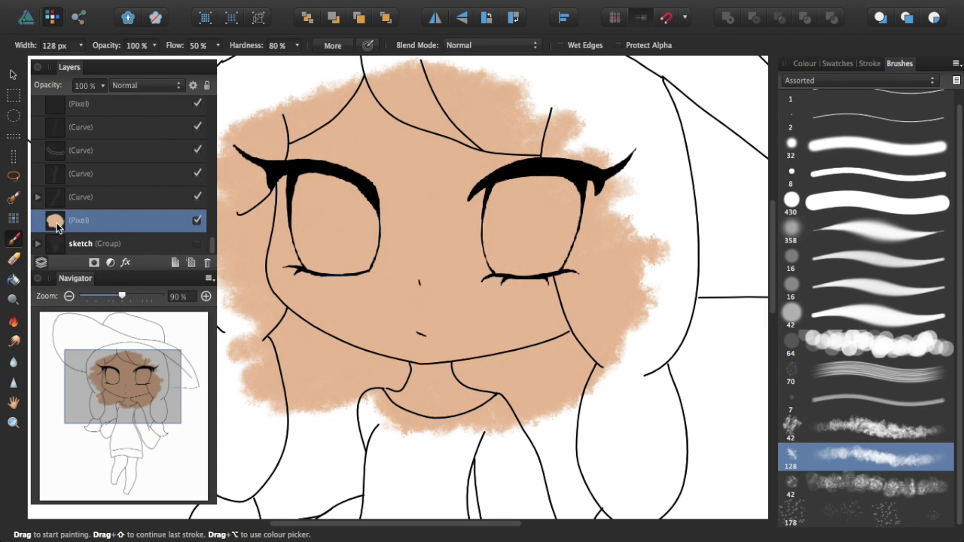
# Group the skin pixel layer and paint darker brown shadows along the hairline, above the eyes and down both sides of the face
pyautogui.press('super+g')
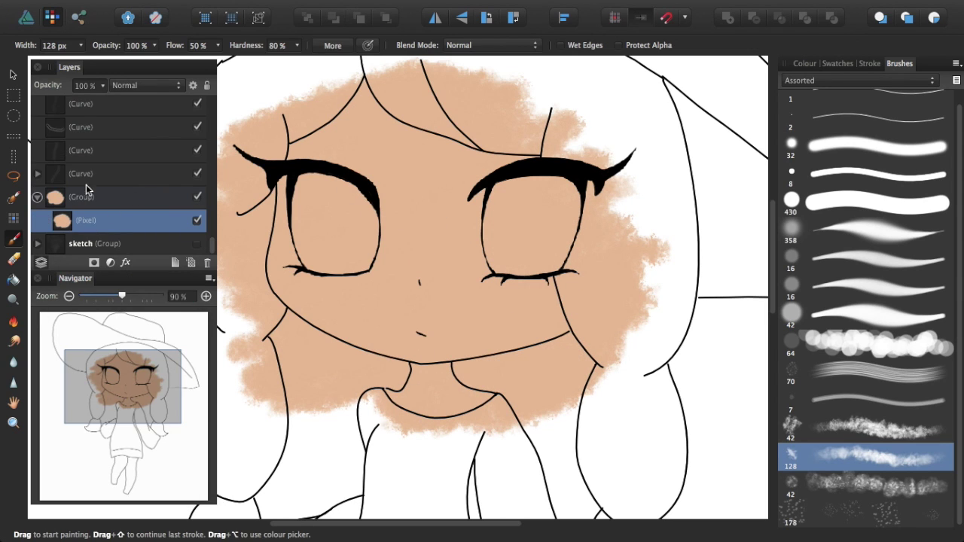
pyautogui.click(804, 64)
pyautogui.moveTo(865, 141); pyautogui.dragTo(866, 138)
pyautogui.moveTo(331, 109)
pyautogui.mouseDown()
pyautogui.moveTo(387, 99)
pyautogui.moveTo(262, 187)
pyautogui.mouseUp()
pyautogui.press('super+z')
pyautogui.moveTo(866, 141); pyautogui.dragTo(870, 146)
pyautogui.moveTo(292, 117)
pyautogui.mouseDown()
pyautogui.moveTo(415, 76)
pyautogui.moveTo(250, 156)
pyautogui.mouseUp()
pyautogui.moveTo(497, 144)
pyautogui.mouseDown()
pyautogui.moveTo(546, 163)
pyautogui.moveTo(531, 176)
pyautogui.mouseUp()
pyautogui.moveTo(555, 298); pyautogui.dragTo(603, 339)
pyautogui.moveTo(284, 183)
pyautogui.mouseDown()
pyautogui.moveTo(279, 272)
pyautogui.moveTo(306, 329)
pyautogui.mouseUp()
# Shade the nose and mouth with the Grunge Brush at 16 px, and smudge the skin shadows with the 42 px textured brush
pyautogui.click(899, 64)
pyautogui.doubleClick(873, 456)
pyautogui.click(637, 437)
pyautogui.press('r')
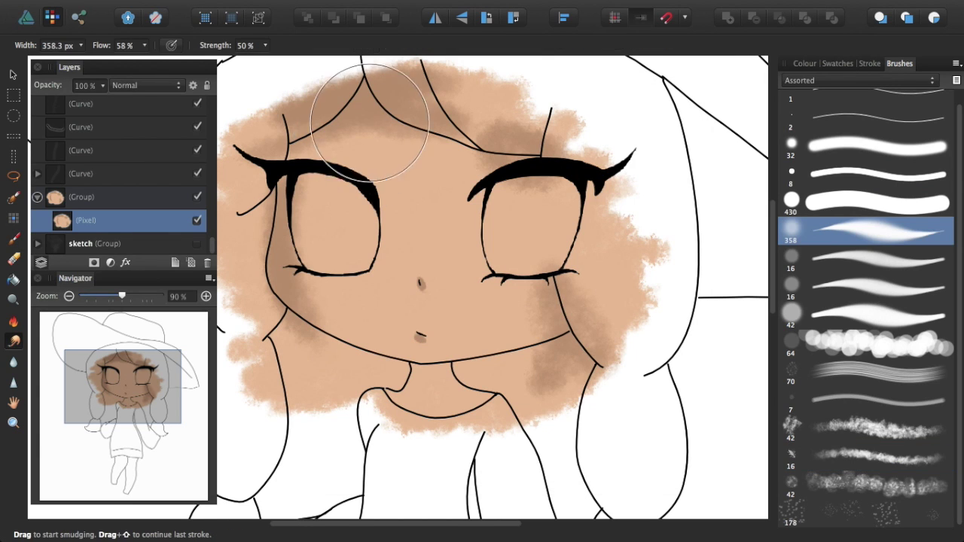
pyautogui.click(885, 433)
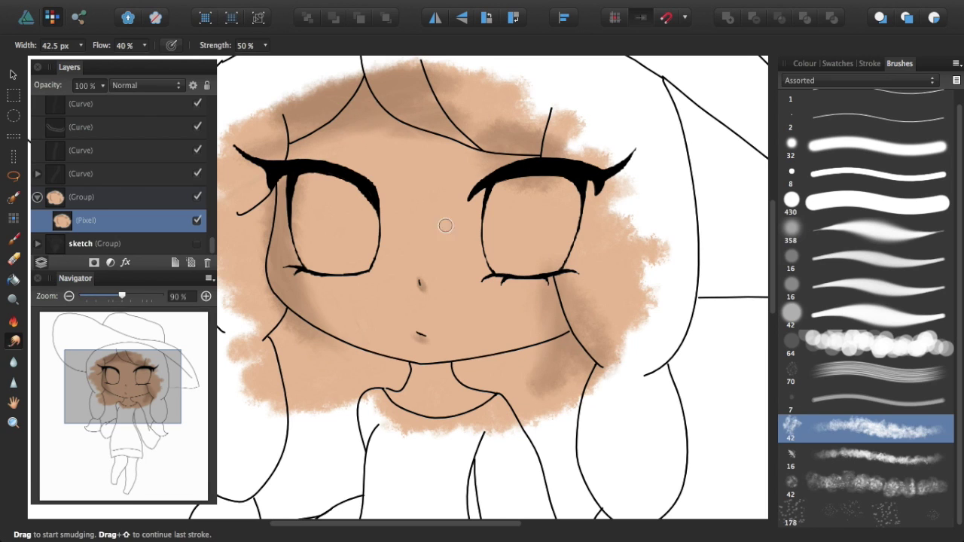
# Add a new pixel layer above the skin colour inside the group and pick a red blush colour
pyautogui.press('b')
pyautogui.click(210, 6)
pyautogui.click(244, 197)
pyautogui.click(804, 64)
pyautogui.click(927, 128)
pyautogui.click(875, 148)
# Enlarge the Grunge Brush and paint muted red blush patches on both cheeks, using H 7, S 45, L 58
pyautogui.click(899, 63)
pyautogui.doubleClick(880, 455)
pyautogui.moveTo(413, 233); pyautogui.dragTo(449, 246)
pyautogui.click(638, 435)
pyautogui.moveTo(520, 309)
pyautogui.mouseDown()
pyautogui.moveTo(507, 301)
pyautogui.moveTo(532, 328)
pyautogui.moveTo(570, 303)
pyautogui.moveTo(500, 346)
pyautogui.mouseUp()
pyautogui.click(806, 63)
pyautogui.click(926, 145)
pyautogui.click(878, 146)
pyautogui.moveTo(273, 264); pyautogui.dragTo(367, 331)
# Smudge the edges of the red cheek patches into the skin
pyautogui.click(14, 341)
pyautogui.moveTo(286, 337); pyautogui.dragTo(258, 309)
pyautogui.moveTo(482, 274); pyautogui.dragTo(482, 297)
pyautogui.moveTo(503, 364); pyautogui.dragTo(541, 366)
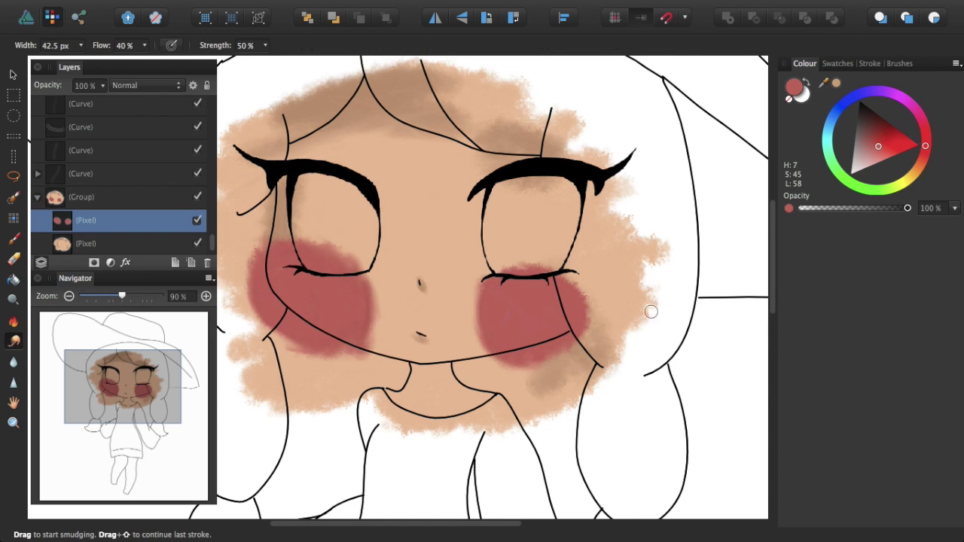
# Undo the red blush patches and their smudging on both cheeks
pyautogui.press('super+z')
pyautogui.press('super+z')
pyautogui.press('super+z')
pyautogui.press('super+z')
pyautogui.press('super+z')
pyautogui.press('super+z')
pyautogui.press('super+z')
pyautogui.press('super+z')
pyautogui.press('super+z')
pyautogui.press('super+z')
# Sample the skin tone and shift its hue to a reddish blush, H 10, S 50, L 64
pyautogui.moveTo(823, 83)
pyautogui.mouseDown()
pyautogui.moveTo(436, 246)
pyautogui.moveTo(564, 176)
pyautogui.mouseUp()
pyautogui.click(836, 83)
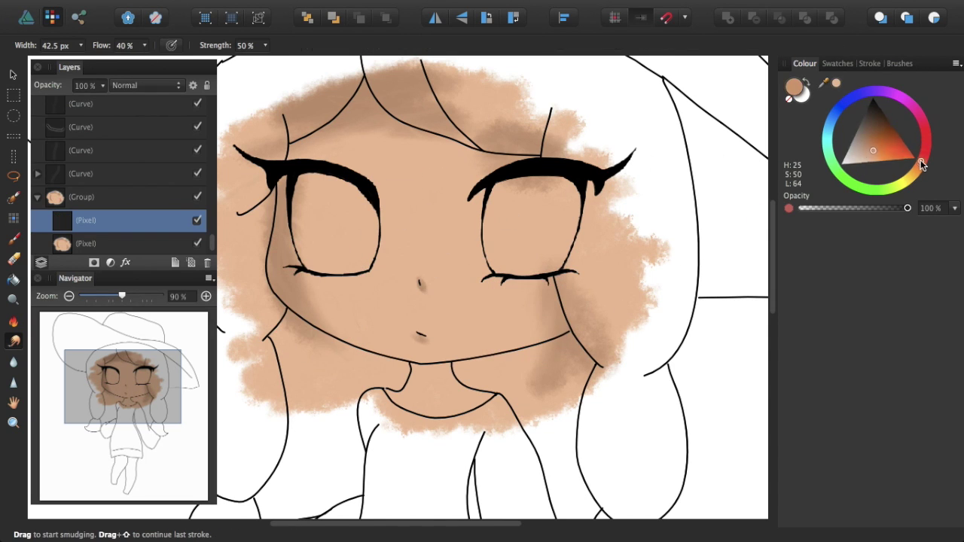
pyautogui.moveTo(921, 160); pyautogui.dragTo(925, 149)
# Paint the new blush colour over both cheeks on the upper pixel layer
pyautogui.press('b')
pyautogui.moveTo(520, 331)
pyautogui.mouseDown()
pyautogui.moveTo(543, 316)
pyautogui.moveTo(555, 288)
pyautogui.moveTo(561, 301)
pyautogui.mouseUp()
pyautogui.moveTo(286, 286)
pyautogui.mouseDown()
pyautogui.moveTo(318, 301)
pyautogui.moveTo(256, 247)
pyautogui.mouseUp()
# Activate the Smudge tool and set the textured spray brush to 193.5 px
pyautogui.click(899, 64)
pyautogui.doubleClick(866, 456)
pyautogui.click(13, 341)
pyautogui.moveTo(437, 233); pyautogui.dragTo(461, 233)
pyautogui.click(639, 435)
# Smudge the blush on both cheeks outward with the 193.5 px textured brush
pyautogui.moveTo(599, 356); pyautogui.dragTo(473, 334)
pyautogui.moveTo(316, 339)
pyautogui.mouseDown()
pyautogui.moveTo(356, 265)
pyautogui.moveTo(291, 336)
pyautogui.mouseUp()
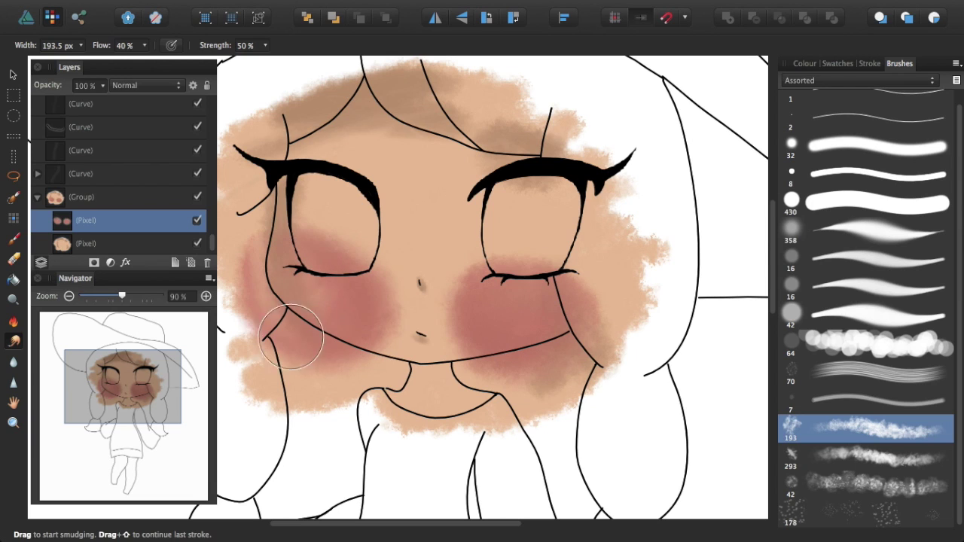
pyautogui.moveTo(493, 267); pyautogui.dragTo(564, 378)
# Undo the blush strokes and their smudging on the upper pixel layer
pyautogui.press('super+z')
pyautogui.press('super+z')
pyautogui.press('super+z')
pyautogui.press('super+z')
pyautogui.press('super+z')
pyautogui.press('super+z')
# Paint reddish blush over both cheeks directly on the skin colour layer
pyautogui.click(805, 64)
pyautogui.click(13, 239)
pyautogui.click(85, 243)
pyautogui.moveTo(520, 298); pyautogui.dragTo(546, 324)
pyautogui.moveTo(316, 290); pyautogui.dragTo(267, 305)
# Smudge the blush on both cheeks softly into the surrounding skin tone
pyautogui.click(14, 341)
pyautogui.moveTo(580, 302); pyautogui.dragTo(538, 340)
pyautogui.moveTo(331, 323); pyautogui.dragTo(299, 292)
pyautogui.moveTo(503, 320)
pyautogui.mouseDown()
pyautogui.moveTo(555, 308)
pyautogui.moveTo(561, 327)
pyautogui.mouseUp()
pyautogui.moveTo(349, 289); pyautogui.dragTo(359, 301)
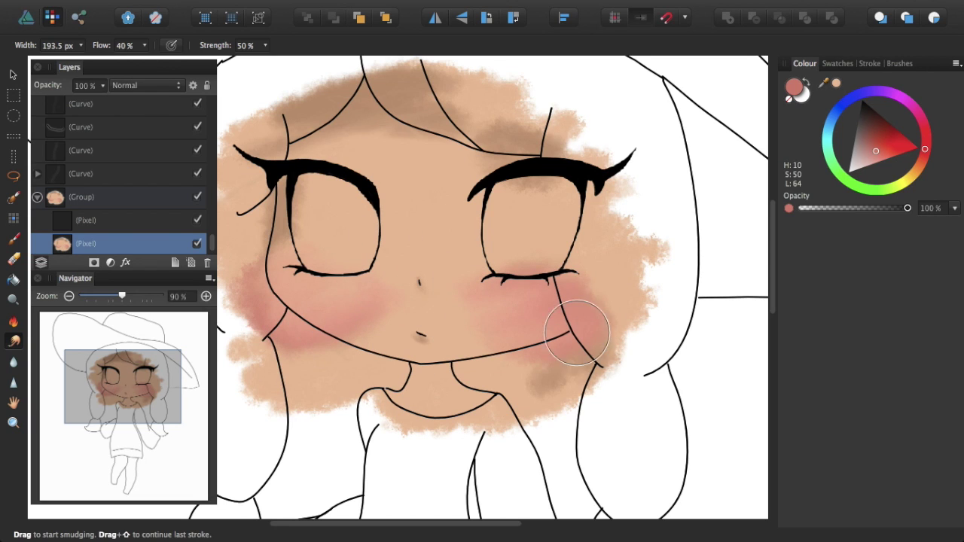
# Add another coat of blush to each cheek and smudge it into the skin
pyautogui.click(13, 239)
pyautogui.moveTo(300, 283)
pyautogui.mouseDown()
pyautogui.moveTo(335, 309)
pyautogui.moveTo(363, 310)
pyautogui.mouseUp()
pyautogui.click(13, 341)
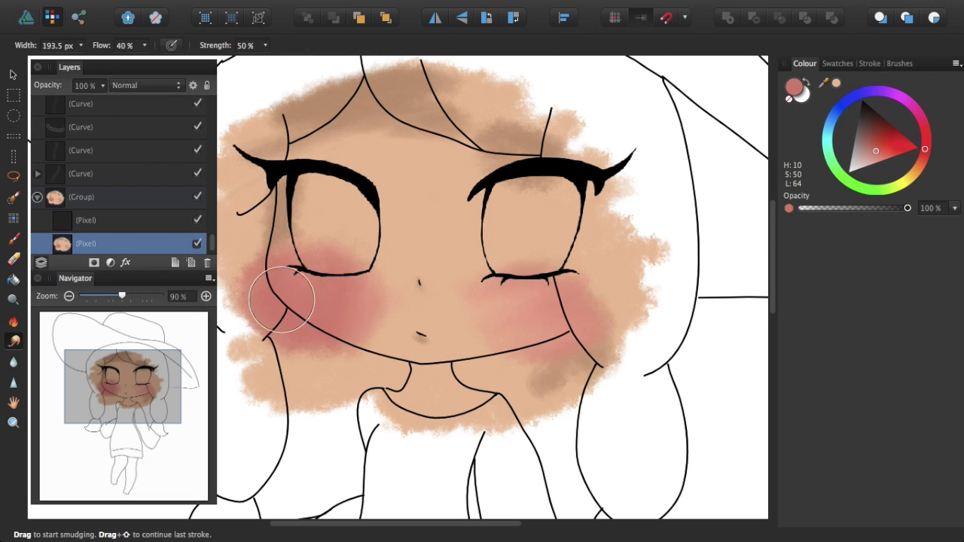
pyautogui.click(14, 239)
pyautogui.moveTo(517, 290); pyautogui.dragTo(574, 324)
pyautogui.click(14, 341)
pyautogui.moveTo(512, 322); pyautogui.dragTo(522, 315)
# Speckle freckles across both cheeks and the nose with the 178.5 px spatter brush
pyautogui.click(899, 64)
pyautogui.click(866, 513)
pyautogui.click(804, 63)
pyautogui.click(873, 138)
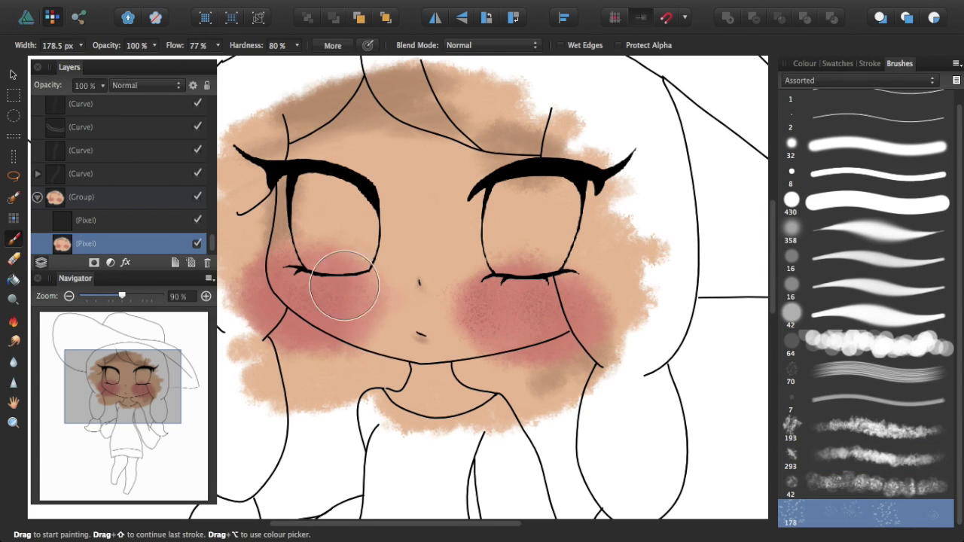
pyautogui.moveTo(344, 286)
pyautogui.mouseDown()
pyautogui.moveTo(545, 311)
pyautogui.moveTo(601, 298)
pyautogui.moveTo(589, 286)
pyautogui.moveTo(336, 276)
pyautogui.moveTo(318, 334)
pyautogui.moveTo(473, 307)
pyautogui.mouseUp()
pyautogui.press('super+z')
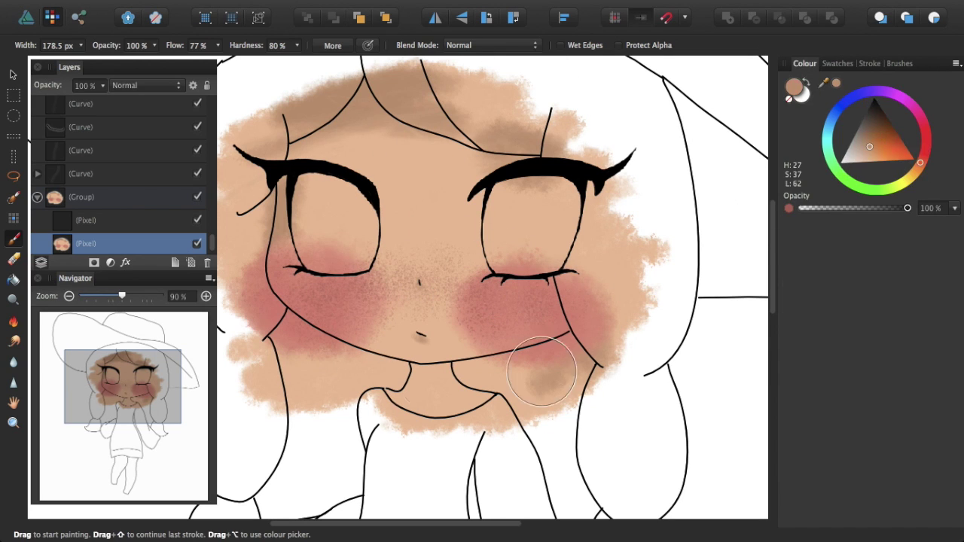
# Set the Grunge Brush to about 27 px and paint a brown shadow on the neck below the chin
pyautogui.doubleClick(866, 457)
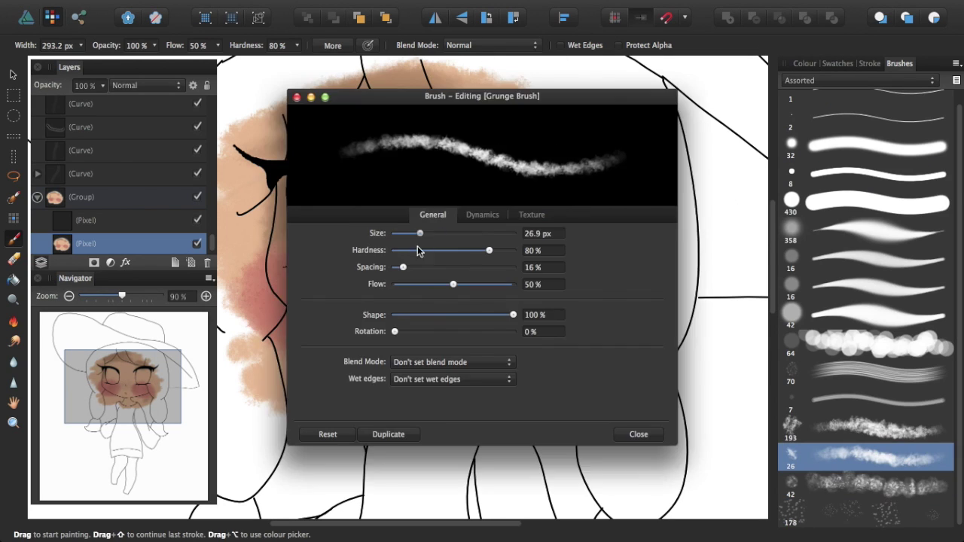
pyautogui.click(639, 435)
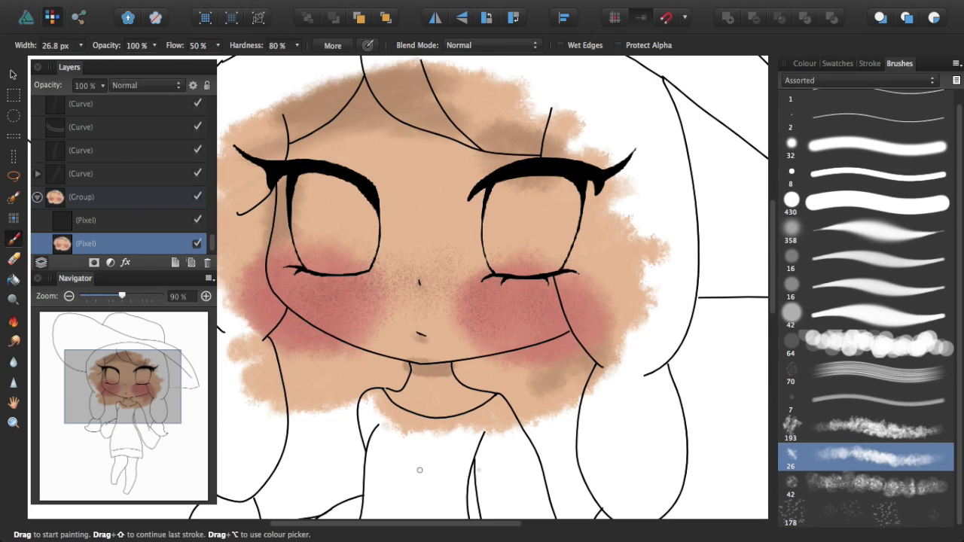
pyautogui.click(805, 64)
pyautogui.click(803, 97)
pyautogui.click(793, 87)
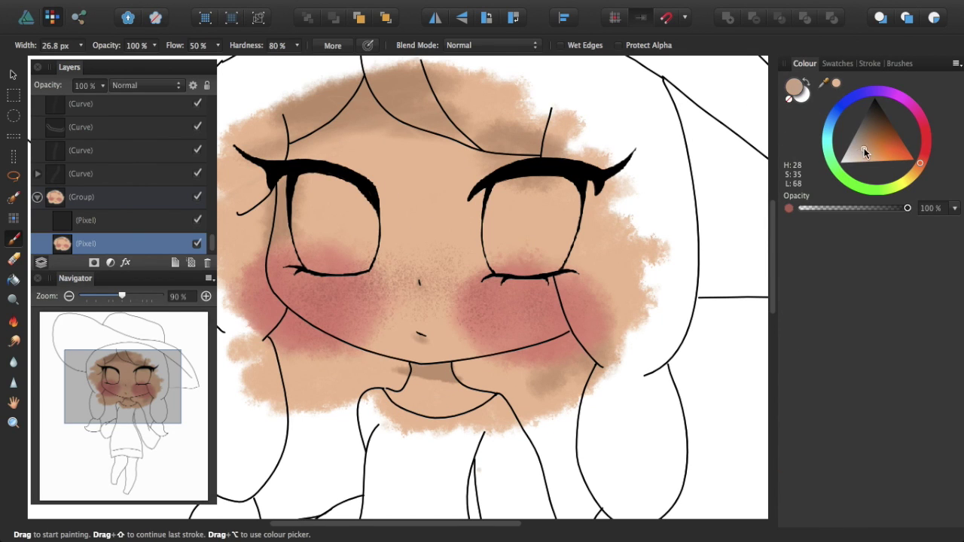
# Smudge the neck shadow with the 193.5 px textured brush
pyautogui.press('r')
pyautogui.click(900, 63)
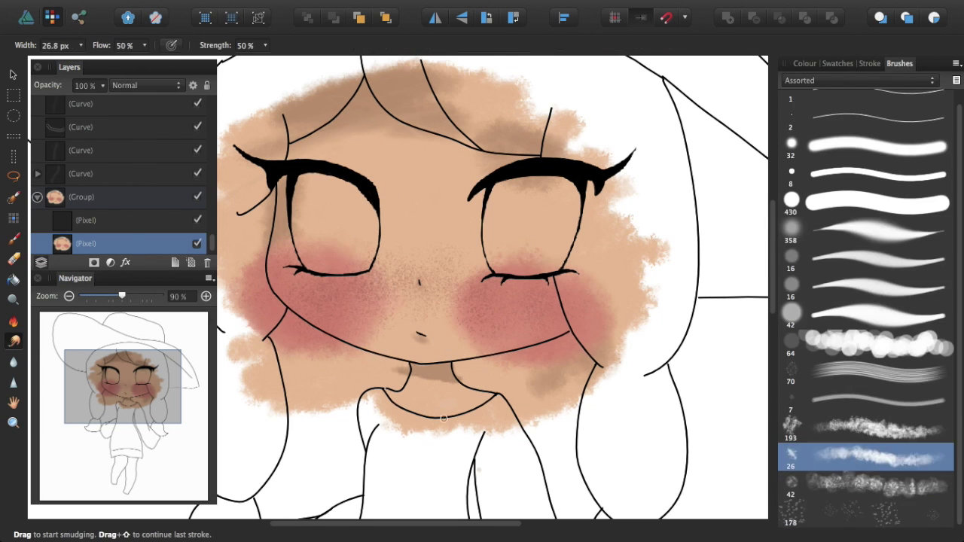
pyautogui.click(878, 430)
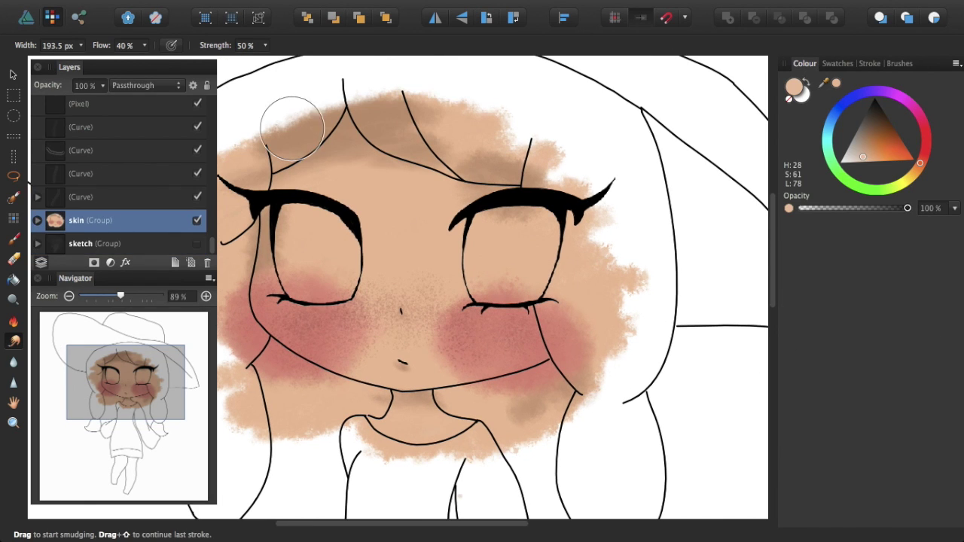
# Add a new pixel layer above the skin group
pyautogui.moveTo(121, 392); pyautogui.dragTo(114, 388)
pyautogui.click(228, 7)
pyautogui.click(254, 180)
pyautogui.doubleClick(85, 221)
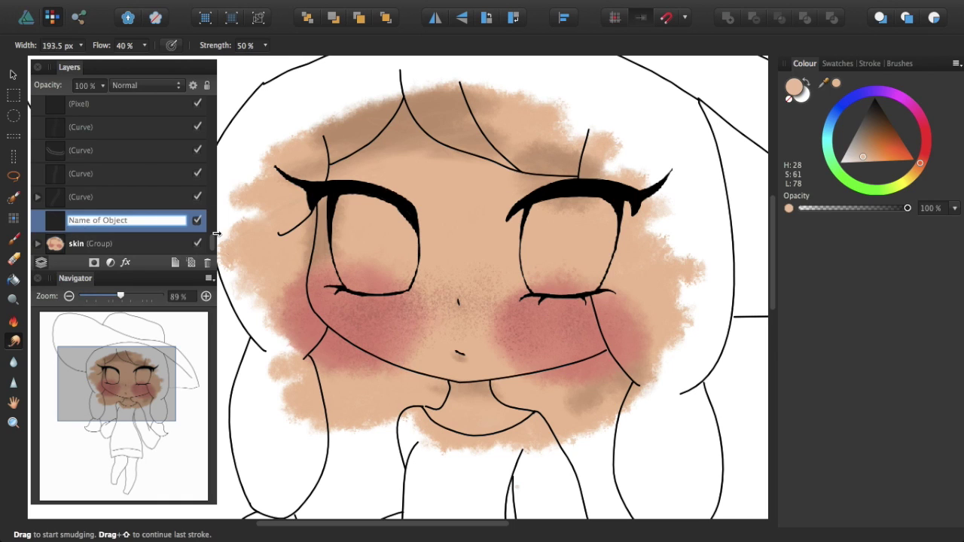
pyautogui.click(108, 216)
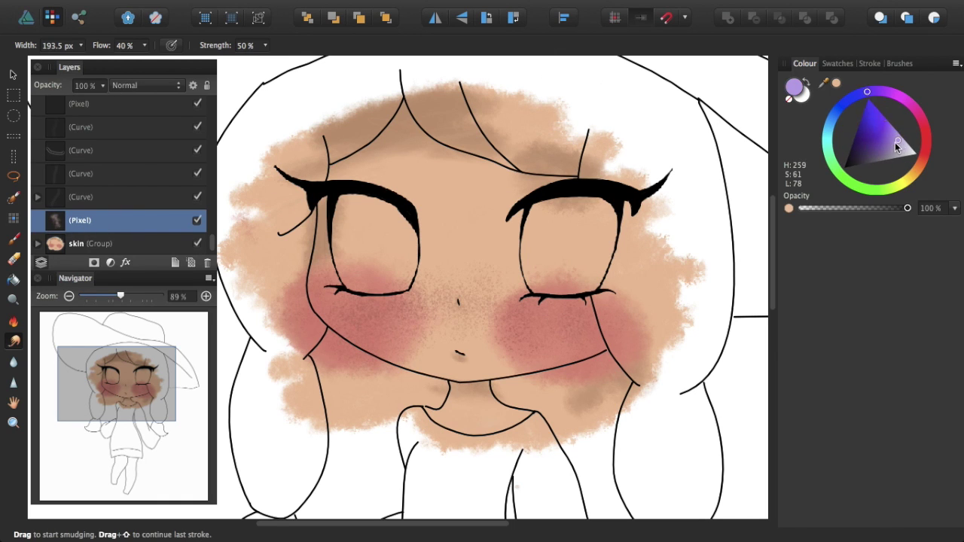
# Choose the 70 px bristle brush and move the new pixel layer back one level
pyautogui.click(899, 63)
pyautogui.click(873, 372)
pyautogui.click(209, 3)
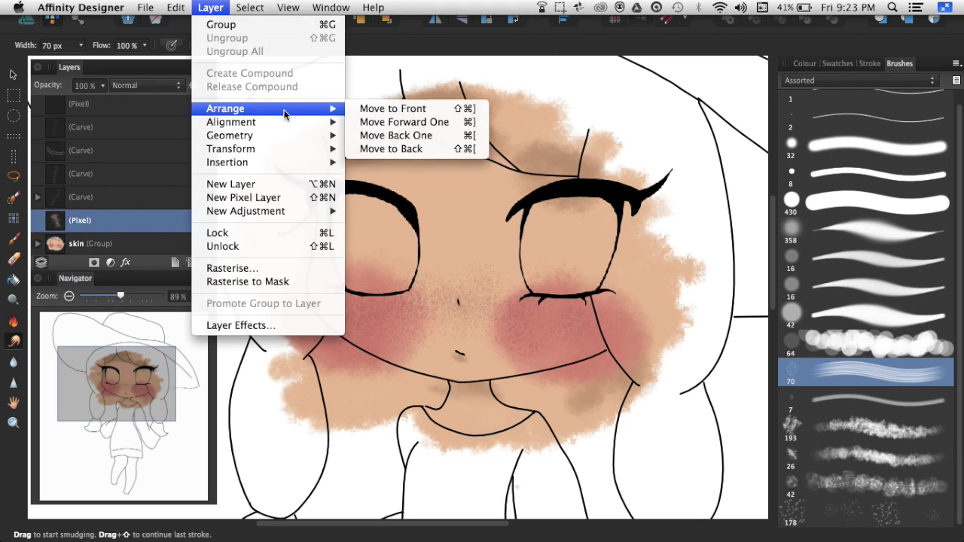
pyautogui.moveTo(260, 108)
pyautogui.click(388, 134)
# Create another pixel layer for the eye colour and move it forward one level, above the skin group
pyautogui.click(804, 63)
pyautogui.click(13, 259)
pyautogui.click(14, 239)
pyautogui.click(191, 263)
pyautogui.click(209, 6)
pyautogui.moveTo(253, 109)
pyautogui.click(388, 122)
# Fill both eyes with light purple, H 259, S 46, L 75
pyautogui.moveTo(593, 217); pyautogui.dragTo(542, 232)
pyautogui.moveTo(537, 287)
pyautogui.mouseDown()
pyautogui.moveTo(532, 260)
pyautogui.moveTo(606, 253)
pyautogui.mouseUp()
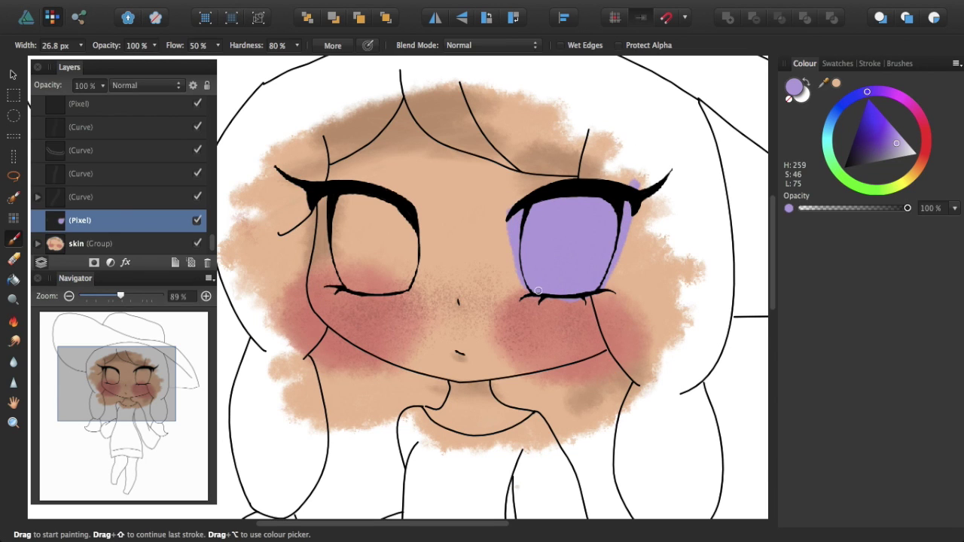
pyautogui.moveTo(348, 260)
pyautogui.mouseDown()
pyautogui.moveTo(356, 189)
pyautogui.moveTo(408, 276)
pyautogui.mouseUp()
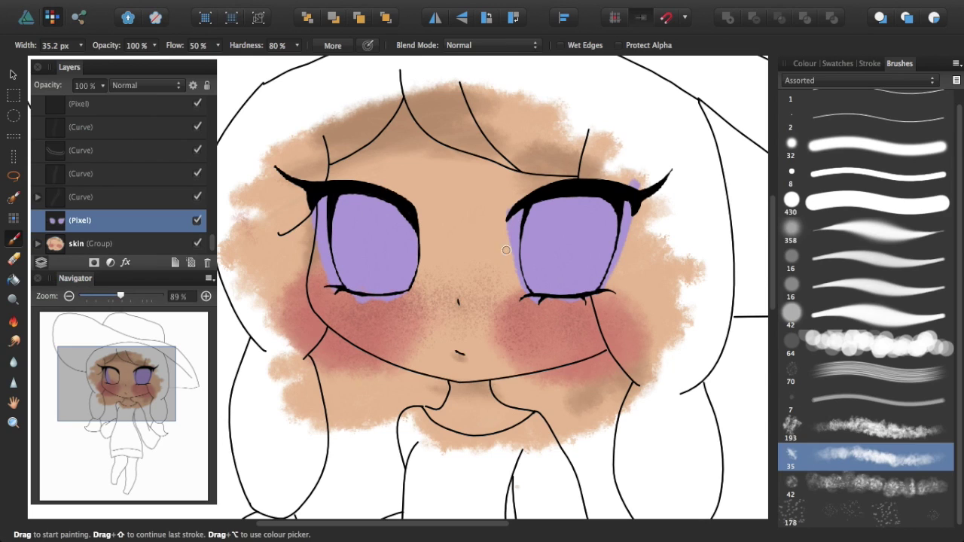
# Paint two progressively darker purple bands over the upper part of both eyes, starting with H 259, S 43, L 64
pyautogui.click(804, 65)
pyautogui.moveTo(592, 258)
pyautogui.mouseDown()
pyautogui.moveTo(636, 249)
pyautogui.moveTo(577, 216)
pyautogui.moveTo(623, 256)
pyautogui.mouseUp()
pyautogui.moveTo(426, 256)
pyautogui.mouseDown()
pyautogui.moveTo(331, 256)
pyautogui.moveTo(378, 217)
pyautogui.moveTo(373, 234)
pyautogui.mouseUp()
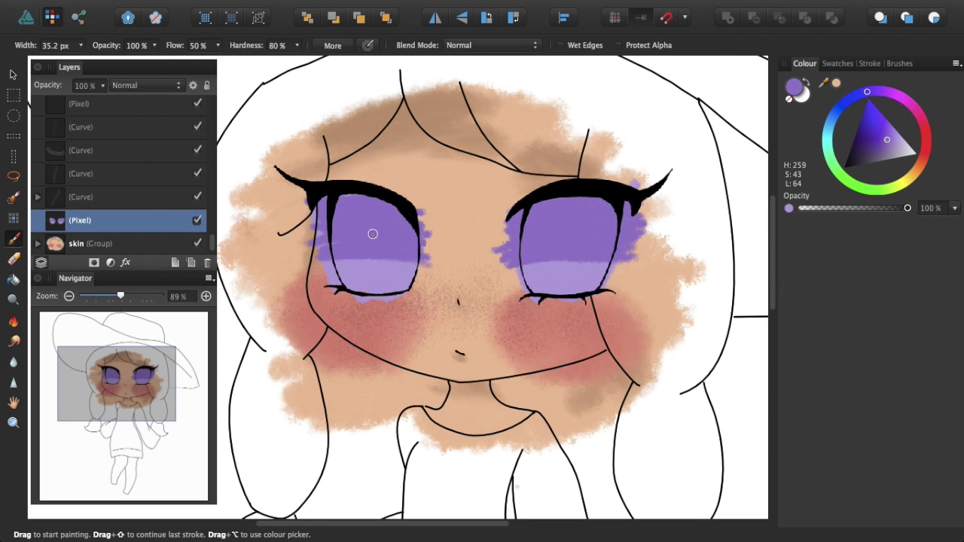
pyautogui.moveTo(570, 207)
pyautogui.mouseDown()
pyautogui.moveTo(618, 218)
pyautogui.moveTo(498, 220)
pyautogui.mouseUp()
pyautogui.moveTo(413, 219)
pyautogui.mouseDown()
pyautogui.moveTo(349, 213)
pyautogui.moveTo(407, 230)
pyautogui.moveTo(339, 197)
pyautogui.mouseUp()
# Paint a deep purple band and a darker H 259, S 89, L 24 band below the upper lashes of both eyes
pyautogui.click(867, 140)
pyautogui.moveTo(535, 210)
pyautogui.mouseDown()
pyautogui.moveTo(569, 198)
pyautogui.moveTo(527, 219)
pyautogui.mouseUp()
pyautogui.moveTo(395, 205); pyautogui.dragTo(303, 206)
pyautogui.click(856, 138)
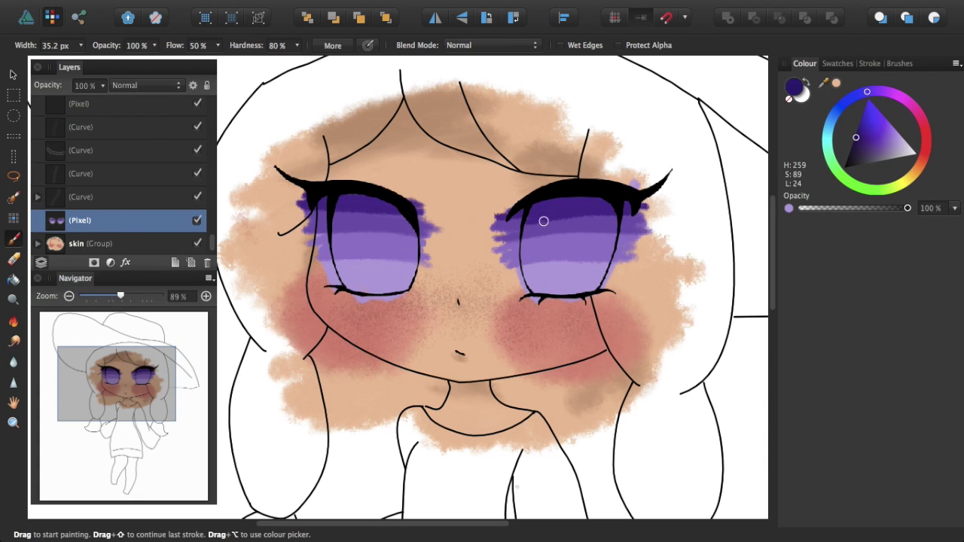
pyautogui.moveTo(528, 207); pyautogui.dragTo(493, 219)
pyautogui.moveTo(294, 203)
pyautogui.mouseDown()
pyautogui.moveTo(400, 198)
pyautogui.moveTo(421, 208)
pyautogui.mouseUp()
# Try smudging the purple bands of the right-hand eye with the 193.5 px textured brush
pyautogui.click(14, 341)
pyautogui.click(899, 63)
pyautogui.click(893, 435)
pyautogui.moveTo(573, 256)
pyautogui.mouseDown()
pyautogui.moveTo(552, 218)
pyautogui.moveTo(614, 241)
pyautogui.mouseUp()
pyautogui.press('super+z')
pyautogui.press('super+z')
# Try smudging the purple bands of both eyes with the 430 px round brush
pyautogui.click(867, 203)
pyautogui.moveTo(332, 226); pyautogui.dragTo(403, 252)
pyautogui.moveTo(542, 241); pyautogui.dragTo(634, 257)
pyautogui.moveTo(543, 252); pyautogui.dragTo(568, 278)
pyautogui.moveTo(369, 288)
pyautogui.mouseDown()
pyautogui.moveTo(366, 265)
pyautogui.moveTo(376, 300)
pyautogui.mouseUp()
# Undo the smudging made in both eyes with the large round brush
pyautogui.press('super+z')
pyautogui.press('super+z')
pyautogui.press('super+z')
pyautogui.press('super+z')
pyautogui.press('super+z')
pyautogui.press('super+z')
# Reduce the large round brush to 131 px and smudge the purple bands of the right-hand eye
pyautogui.doubleClick(870, 203)
pyautogui.moveTo(554, 267)
pyautogui.mouseDown()
pyautogui.moveTo(556, 222)
pyautogui.moveTo(599, 215)
pyautogui.mouseUp()
pyautogui.press('super+z')
pyautogui.moveTo(519, 273)
pyautogui.mouseDown()
pyautogui.moveTo(607, 221)
pyautogui.moveTo(601, 216)
pyautogui.mouseUp()
# Try the Blur tool for the eye colours and reset the 131 px round brush to its default settings
pyautogui.click(13, 364)
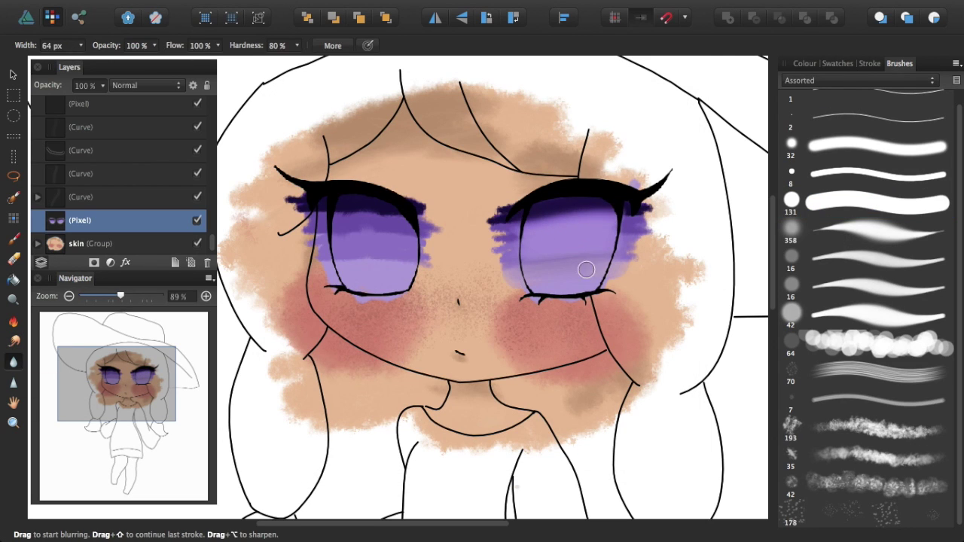
pyautogui.click(877, 369)
pyautogui.doubleClick(872, 202)
pyautogui.click(327, 435)
pyautogui.click(638, 434)
# Smudge the purple bands of both eyes into smooth dark-to-light gradients with a 131.6 px brush
pyautogui.click(14, 341)
pyautogui.moveTo(527, 266)
pyautogui.mouseDown()
pyautogui.moveTo(555, 220)
pyautogui.moveTo(608, 218)
pyautogui.mouseUp()
pyautogui.moveTo(348, 209)
pyautogui.mouseDown()
pyautogui.moveTo(340, 237)
pyautogui.moveTo(351, 226)
pyautogui.mouseUp()
pyautogui.moveTo(605, 241)
pyautogui.mouseDown()
pyautogui.moveTo(581, 265)
pyautogui.moveTo(539, 245)
pyautogui.mouseUp()
pyautogui.moveTo(336, 260)
pyautogui.mouseDown()
pyautogui.moveTo(400, 267)
pyautogui.moveTo(388, 267)
pyautogui.mouseUp()
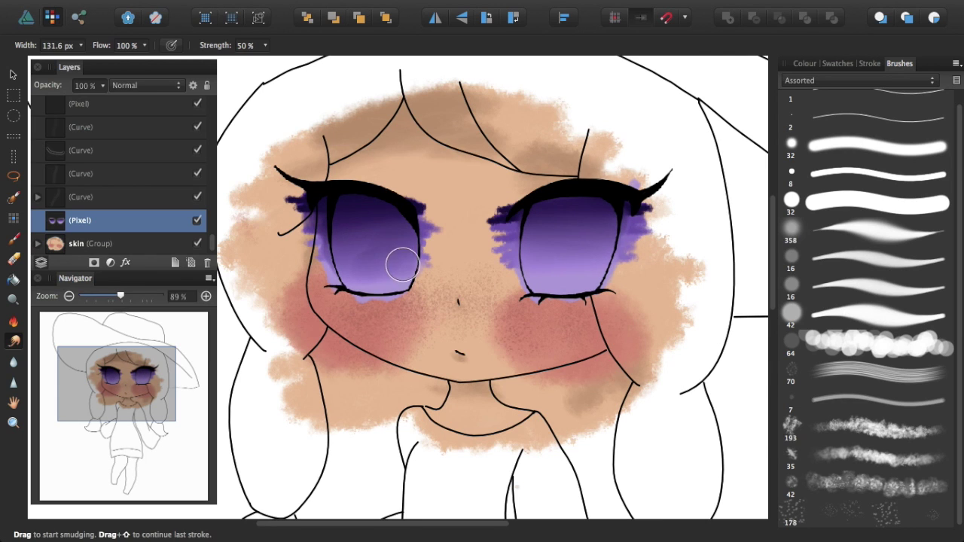
# Pick a pale lavender colour (H 259, S 27, L 89), then group the eye colour layer and name the group "eyes"
pyautogui.click(805, 64)
pyautogui.click(892, 151)
pyautogui.rightClick(114, 218)
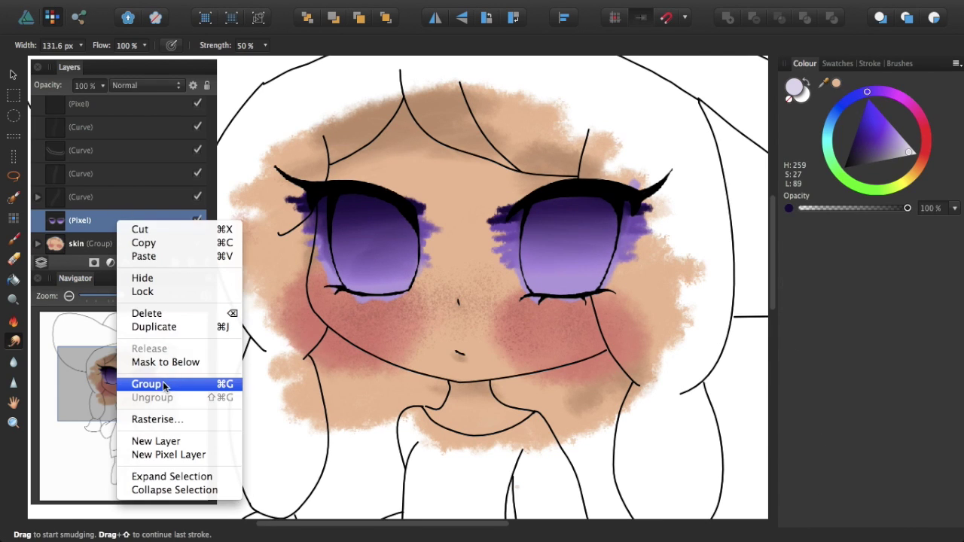
pyautogui.click(162, 386)
pyautogui.scroll(5, 497, 153)
pyautogui.doubleClick(84, 221)
pyautogui.write('eyes')
pyautogui.press('Return')
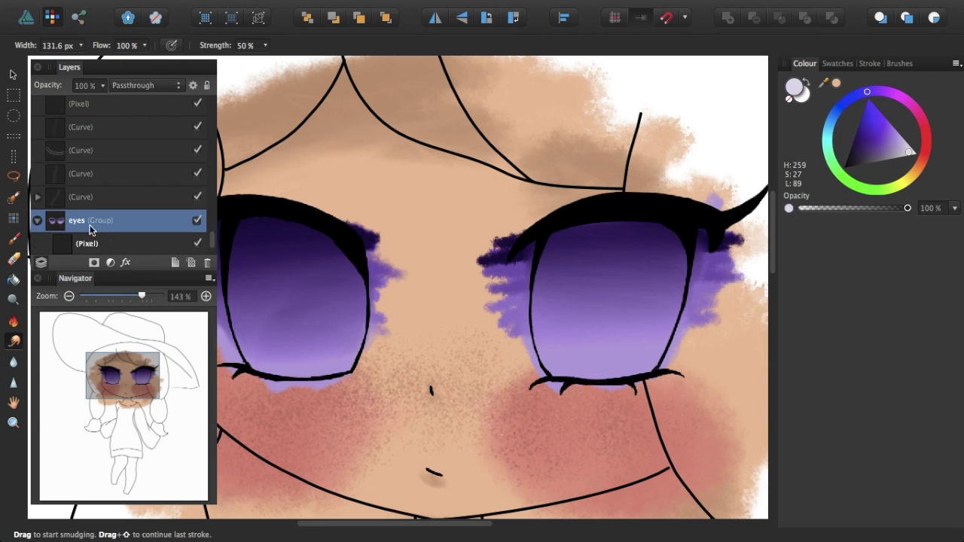
# Paint pale lavender reflections in the upper and lower parts of both irises on a new pixel layer, then set its opacity to 31%
pyautogui.press('super+alt+n')
pyautogui.click(899, 64)
pyautogui.click(872, 462)
pyautogui.moveTo(561, 323)
pyautogui.mouseDown()
pyautogui.moveTo(625, 344)
pyautogui.moveTo(640, 336)
pyautogui.moveTo(577, 358)
pyautogui.mouseUp()
pyautogui.moveTo(573, 252); pyautogui.dragTo(622, 245)
pyautogui.moveTo(234, 339)
pyautogui.mouseDown()
pyautogui.moveTo(324, 324)
pyautogui.moveTo(283, 339)
pyautogui.mouseUp()
pyautogui.moveTo(257, 251)
pyautogui.mouseDown()
pyautogui.moveTo(284, 240)
pyautogui.moveTo(239, 265)
pyautogui.mouseUp()
pyautogui.moveTo(566, 242); pyautogui.dragTo(548, 263)
pyautogui.click(102, 85)
pyautogui.moveTo(131, 104); pyautogui.dragTo(43, 101)
# Add another new pixel layer above the reflections inside the eyes group
pyautogui.click(873, 202)
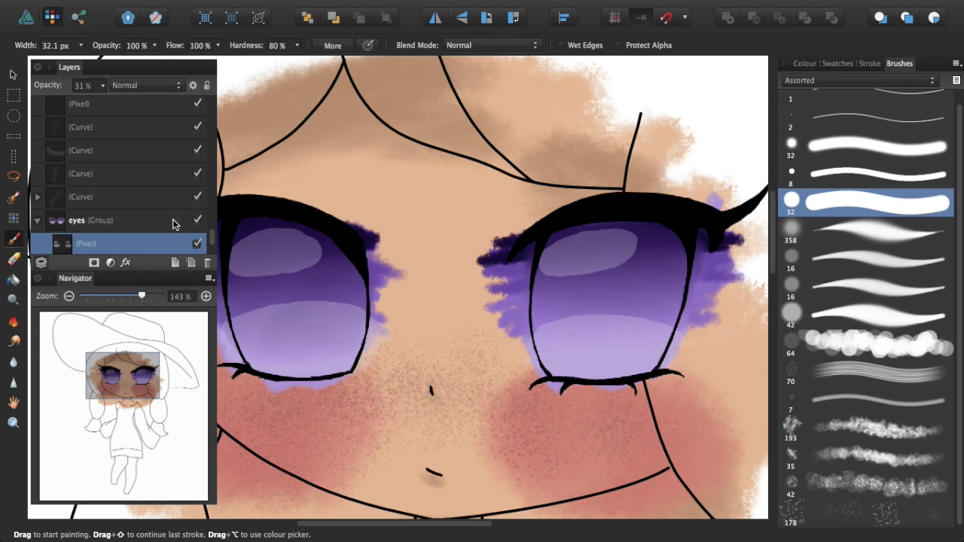
pyautogui.rightClick(101, 251)
pyautogui.click(128, 482)
# Try painting a pale lavender heart in the lower part of the right-hand iris with the 32.1 px brush
pyautogui.moveTo(595, 373)
pyautogui.mouseDown()
pyautogui.moveTo(572, 335)
pyautogui.moveTo(622, 356)
pyautogui.mouseUp()
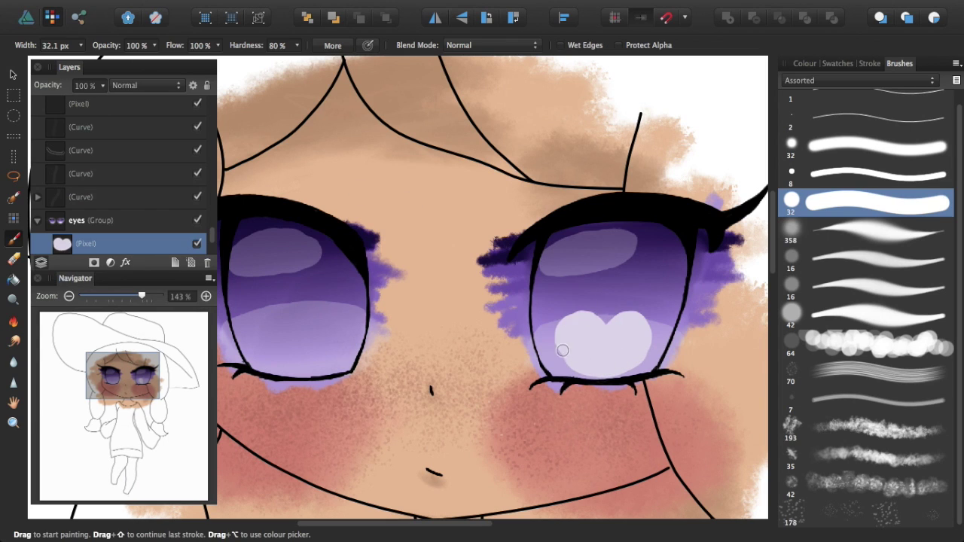
pyautogui.press('super+z')
pyautogui.press('super+z')
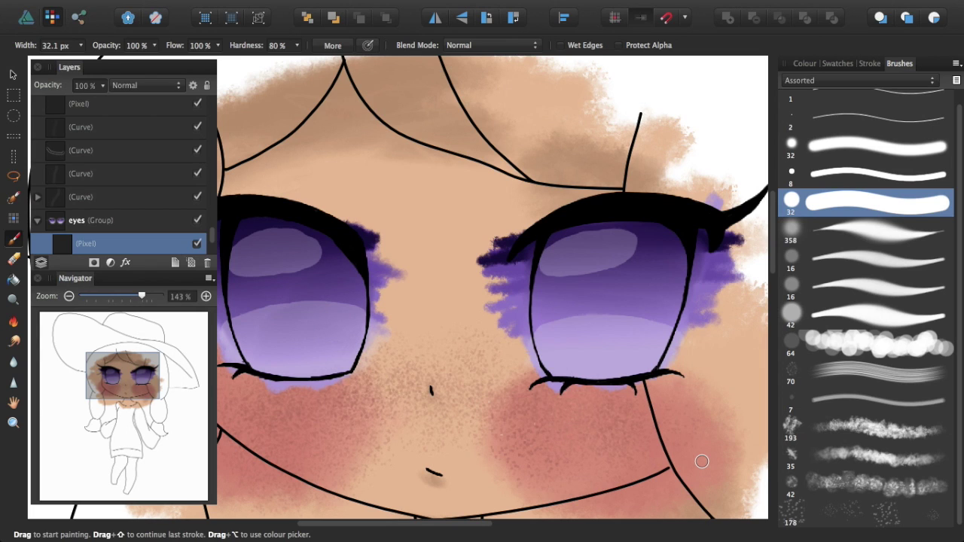
# Try the heart highlight again in the right-hand iris with the 32.1 px round brush and undo its strokes
pyautogui.click(14, 259)
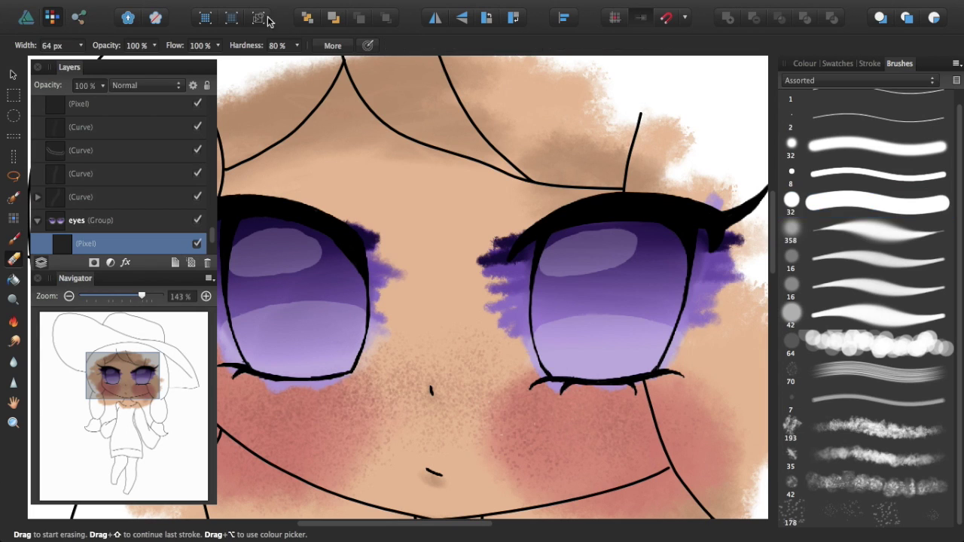
pyautogui.click(208, 6)
pyautogui.click(646, 339)
pyautogui.click(878, 201)
pyautogui.press('b')
pyautogui.moveTo(601, 331)
pyautogui.mouseDown()
pyautogui.moveTo(566, 348)
pyautogui.moveTo(599, 372)
pyautogui.moveTo(614, 328)
pyautogui.mouseUp()
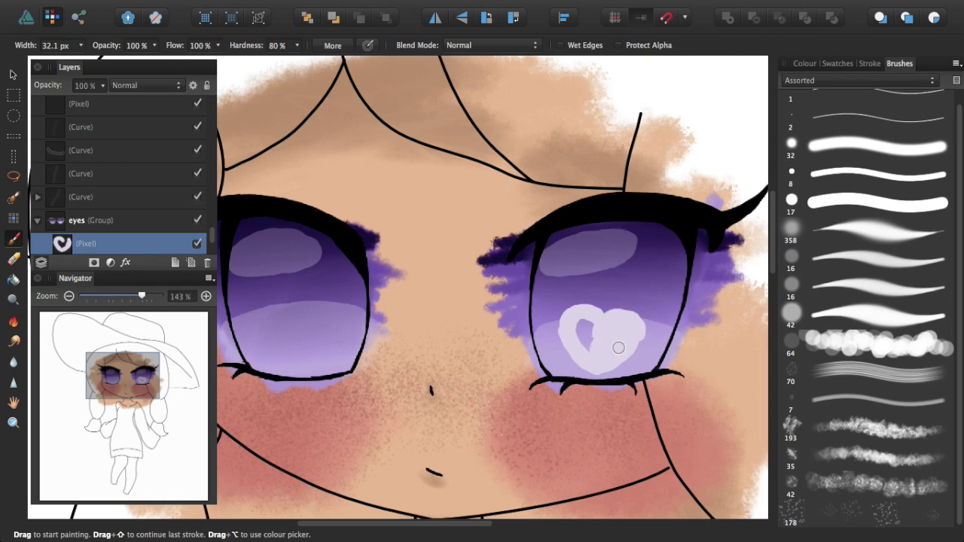
pyautogui.press('super+z')
pyautogui.press('super+z')
pyautogui.press('super+z')
# Try small round highlights in the upper right-hand iris with the 8 px and 17.3 px brushes, then undo them
pyautogui.click(879, 174)
pyautogui.click(565, 259)
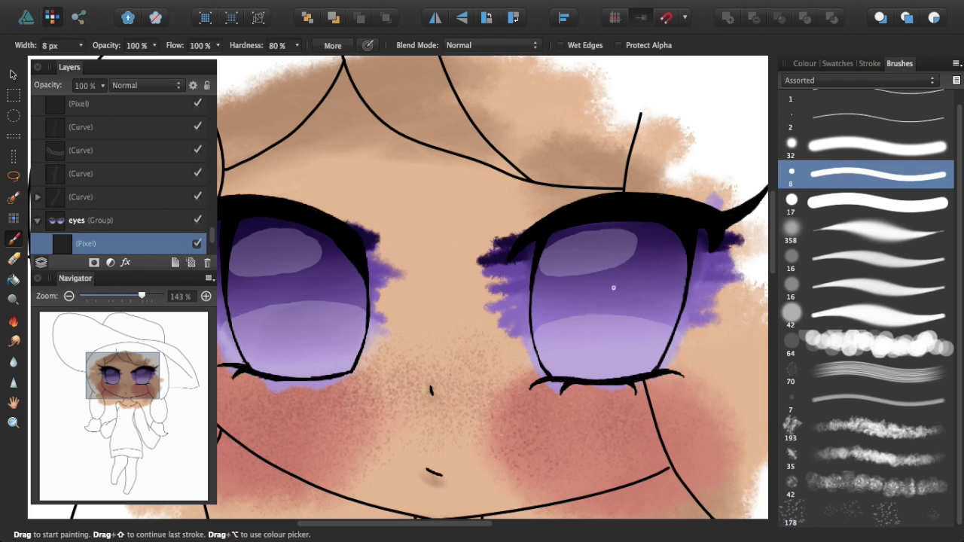
pyautogui.press('super+z')
pyautogui.click(878, 202)
pyautogui.moveTo(640, 245); pyautogui.dragTo(647, 240)
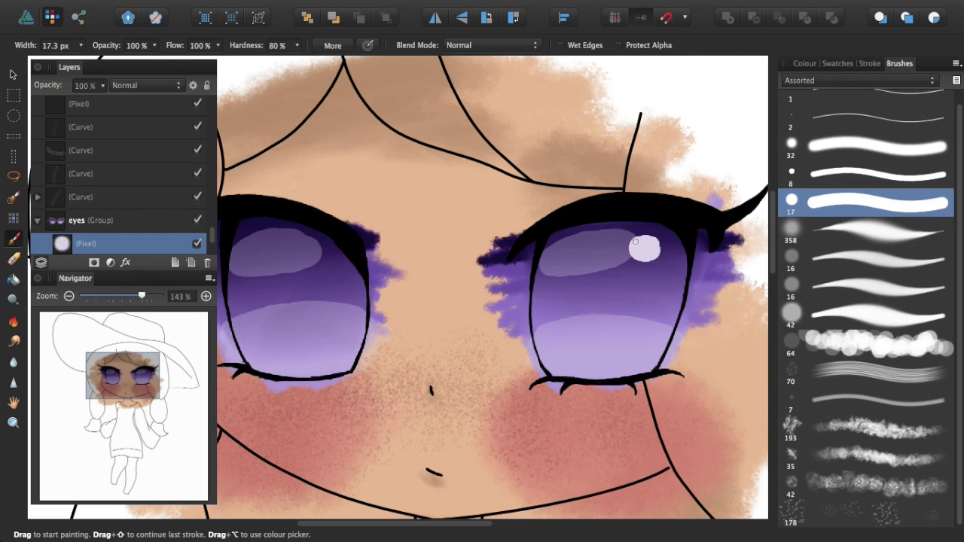
pyautogui.press('super+z')
pyautogui.press('super+z')
pyautogui.press('super+z')
# Paint a round lavender highlight in the upper part of each iris with the 17.3 px brush and set the layer opacity to 97%
pyautogui.click(669, 243)
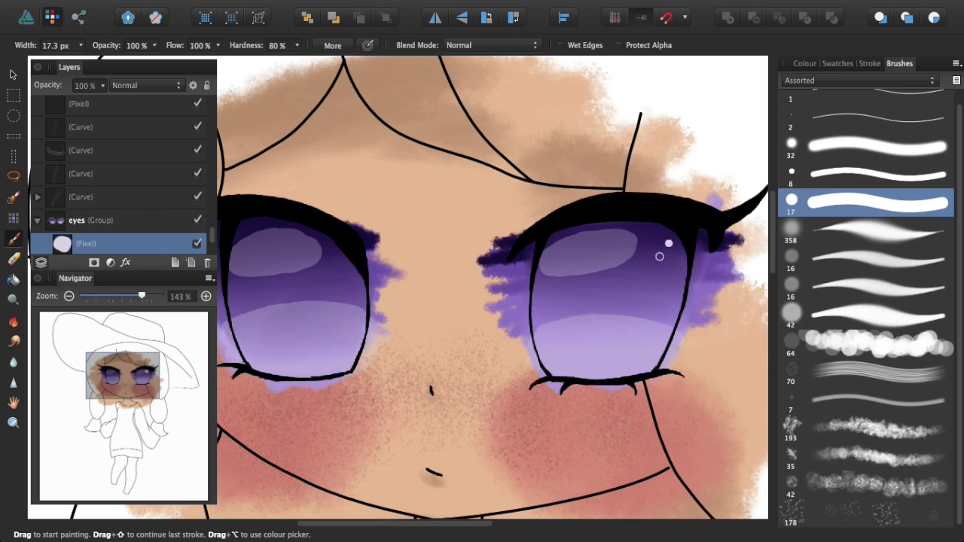
pyautogui.click(103, 86)
pyautogui.moveTo(130, 105)
pyautogui.mouseDown()
pyautogui.moveTo(71, 107)
pyautogui.moveTo(128, 107)
pyautogui.mouseUp()
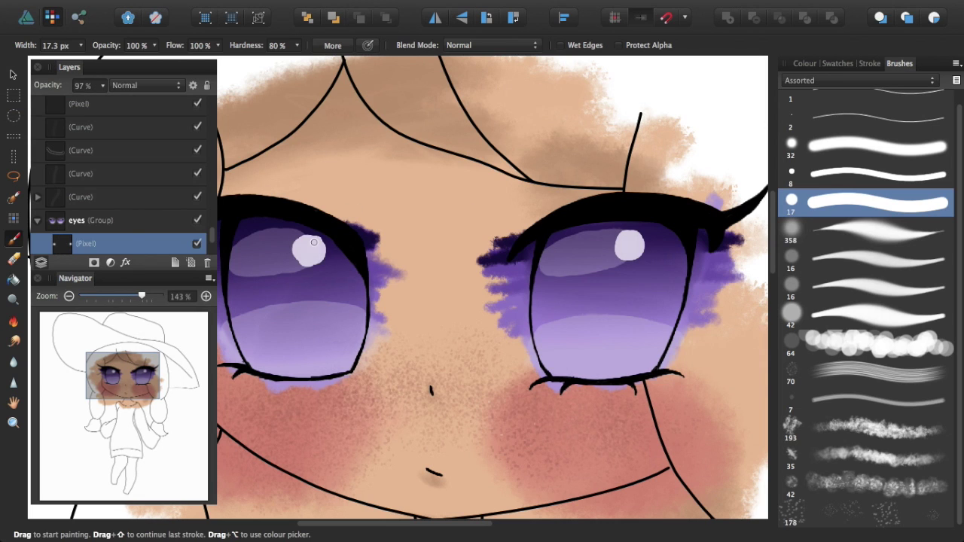
# Paint a filled pale lavender heart in the lower part of the right-hand iris with the 17.3 px brush
pyautogui.press('e')
pyautogui.click(13, 239)
pyautogui.click(804, 64)
pyautogui.moveTo(142, 296)
pyautogui.mouseDown()
pyautogui.moveTo(94, 315)
pyautogui.moveTo(143, 309)
pyautogui.mouseUp()
pyautogui.moveTo(594, 378); pyautogui.dragTo(602, 378)
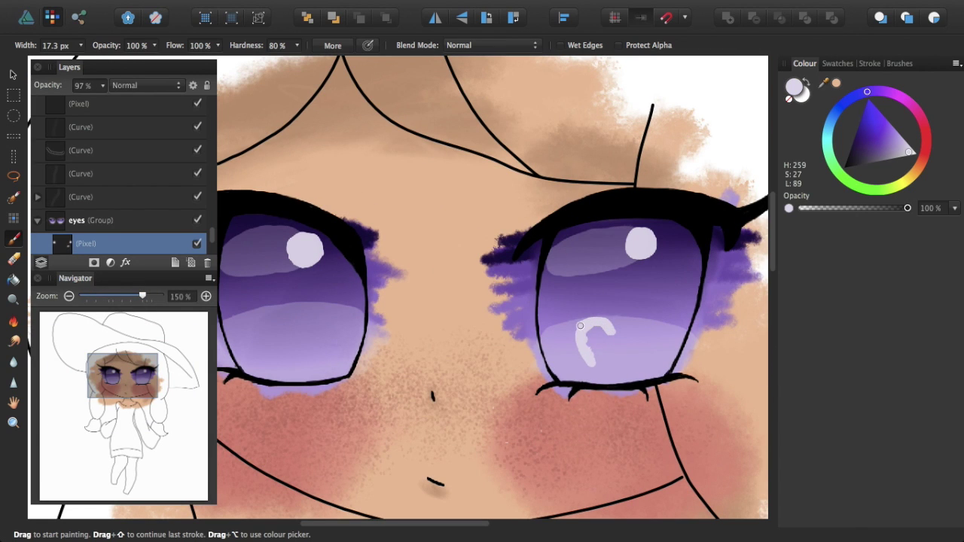
pyautogui.moveTo(605, 346); pyautogui.dragTo(633, 339)
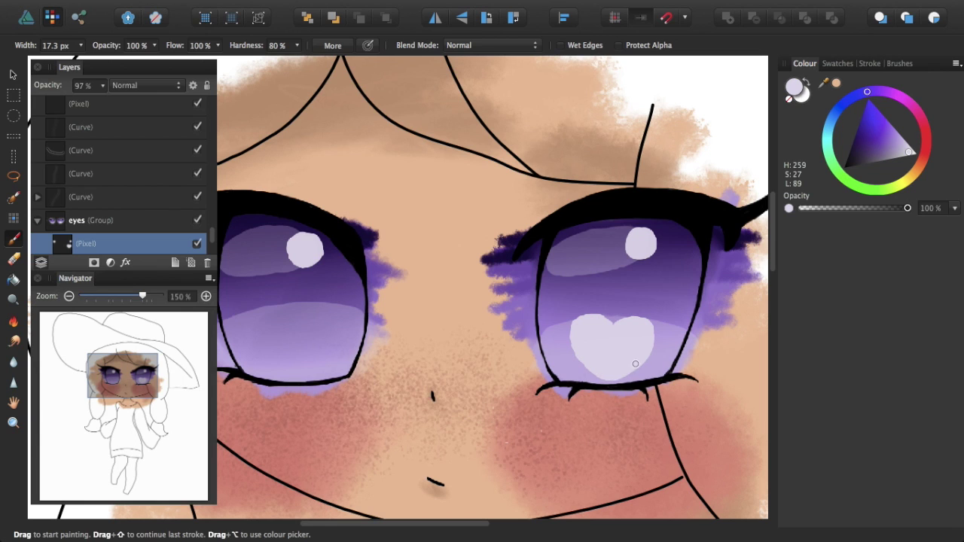
# Select the heart freehand, paste a copy into the lower left-hand iris, and enlarge and tilt the copy slightly
pyautogui.click(14, 176)
pyautogui.moveTo(631, 307)
pyautogui.mouseDown()
pyautogui.moveTo(650, 387)
pyautogui.moveTo(635, 305)
pyautogui.mouseUp()
pyautogui.press('super+c')
pyautogui.press('super+v')
pyautogui.click(13, 75)
pyautogui.moveTo(609, 350); pyautogui.dragTo(292, 349)
pyautogui.moveTo(356, 404); pyautogui.dragTo(373, 397)
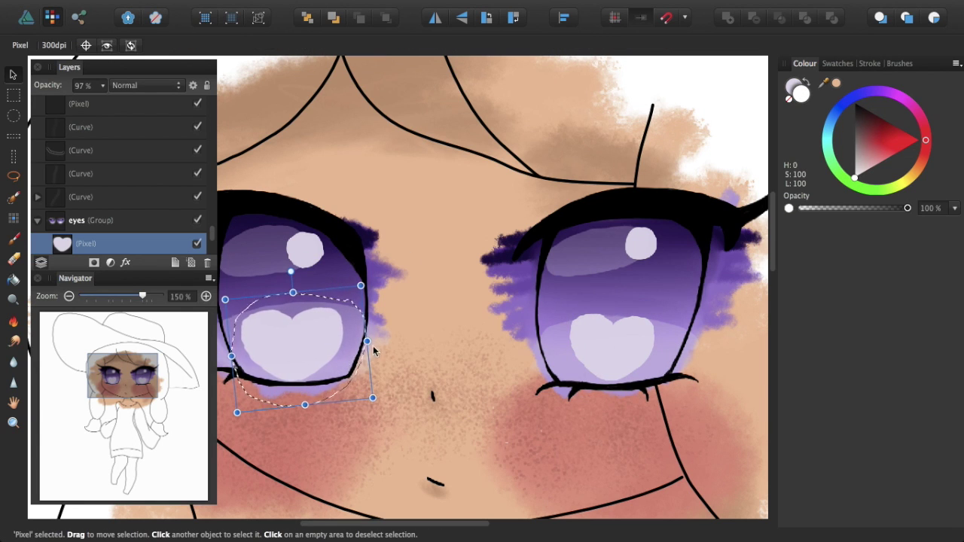
# Select the original heart in the right-hand iris freehand and widen it to fill the lower part of the iris
pyautogui.scroll(-3, 151, 226)
pyautogui.click(113, 222)
pyautogui.click(13, 177)
pyautogui.moveTo(656, 310); pyautogui.dragTo(680, 299)
pyautogui.click(13, 75)
pyautogui.moveTo(680, 347); pyautogui.dragTo(692, 349)
pyautogui.moveTo(618, 347); pyautogui.dragTo(606, 351)
pyautogui.moveTo(683, 401); pyautogui.dragTo(687, 398)
pyautogui.moveTo(611, 350); pyautogui.dragTo(615, 350)
pyautogui.moveTo(543, 354); pyautogui.dragTo(536, 354)
pyautogui.moveTo(683, 349); pyautogui.dragTo(692, 347)
# Select the heart copy in the left-hand iris freehand, widen it to match the other heart, and deselect it
pyautogui.click(69, 198)
pyautogui.click(14, 176)
pyautogui.moveTo(279, 299)
pyautogui.mouseDown()
pyautogui.moveTo(248, 347)
pyautogui.moveTo(282, 297)
pyautogui.mouseUp()
pyautogui.click(13, 75)
pyautogui.moveTo(360, 347); pyautogui.dragTo(369, 347)
pyautogui.moveTo(237, 347); pyautogui.dragTo(232, 347)
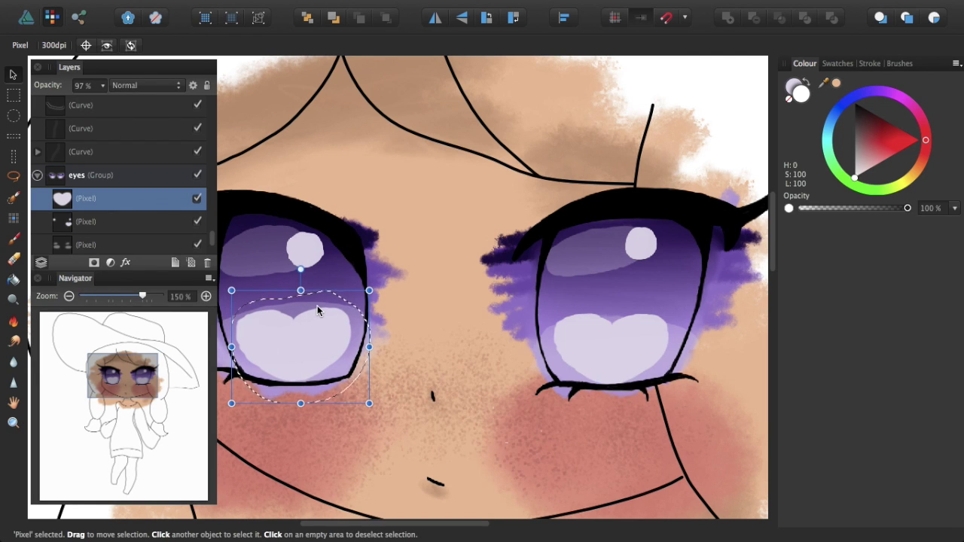
pyautogui.click(501, 321)
# Add a new pixel layer above the heart layer in the eyes group
pyautogui.click(14, 175)
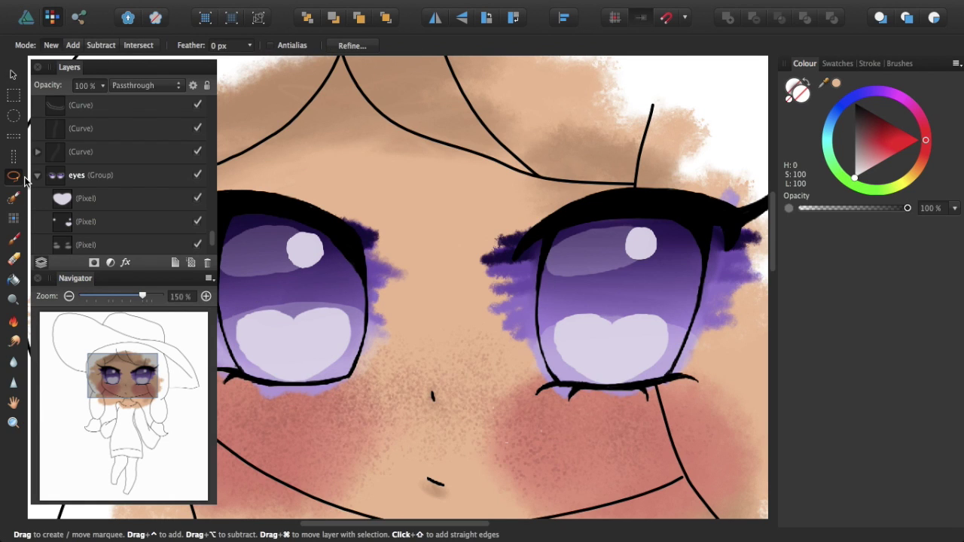
pyautogui.moveTo(142, 296)
pyautogui.mouseDown()
pyautogui.moveTo(113, 319)
pyautogui.moveTo(138, 309)
pyautogui.mouseUp()
pyautogui.click(94, 199)
pyautogui.rightClick(104, 201)
pyautogui.click(155, 434)
# Paint a very dark purple shadow (H 259, S 100, L 7) across the top of both irises and set its layer to 64% opacity
pyautogui.click(870, 97)
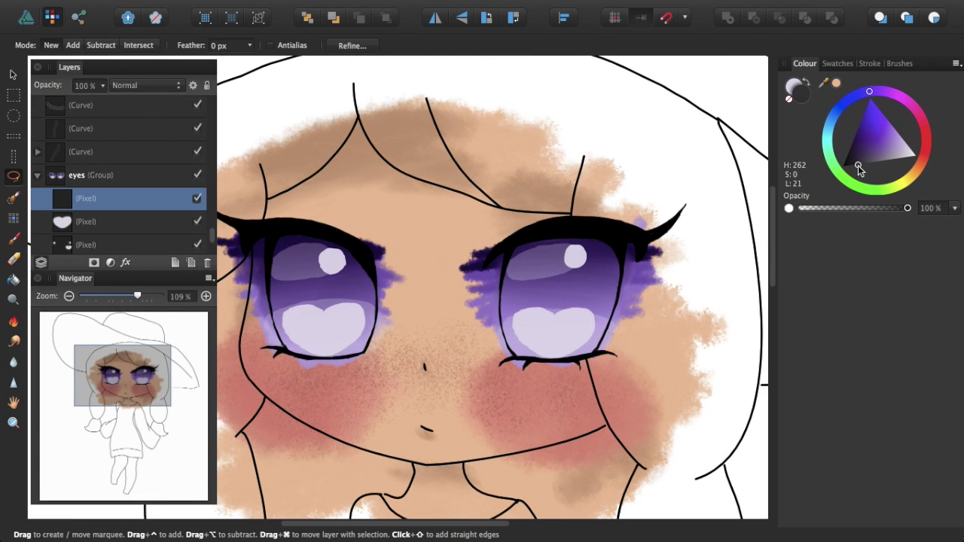
pyautogui.click(13, 238)
pyautogui.press('super+z')
pyautogui.moveTo(510, 266)
pyautogui.mouseDown()
pyautogui.moveTo(577, 241)
pyautogui.moveTo(628, 254)
pyautogui.moveTo(512, 267)
pyautogui.moveTo(618, 265)
pyautogui.mouseUp()
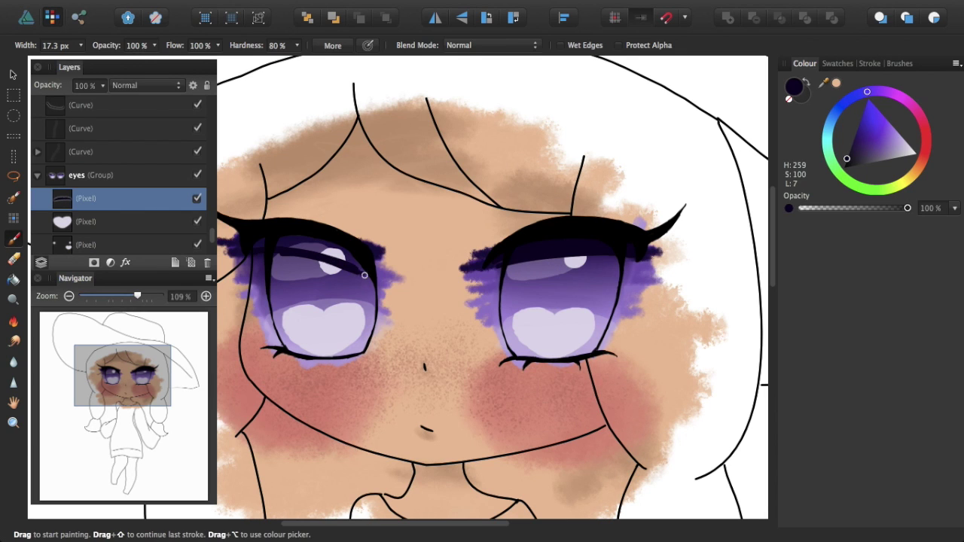
pyautogui.moveTo(364, 275); pyautogui.dragTo(255, 242)
pyautogui.moveTo(103, 85); pyautogui.dragTo(86, 101)
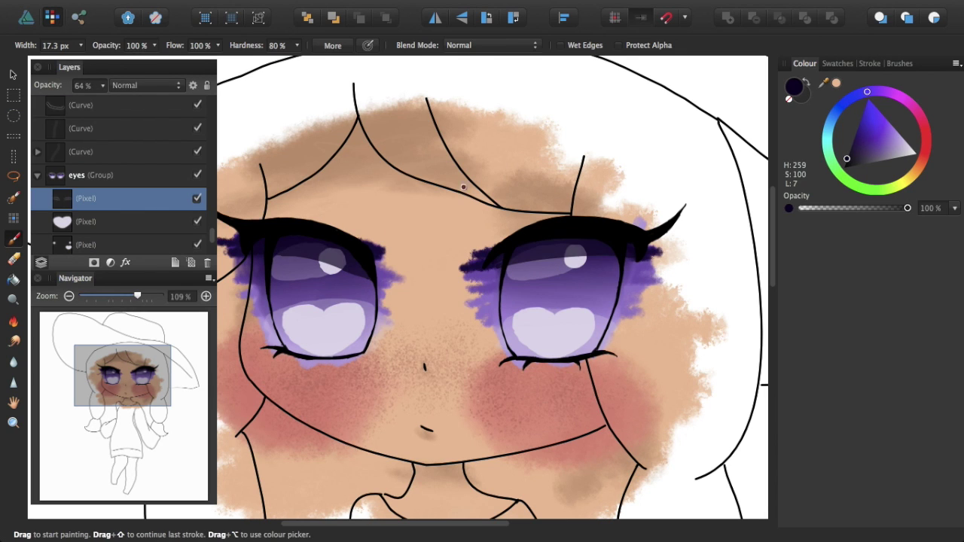
# Collapse the eyes group and add a new pixel layer directly above it
pyautogui.moveTo(137, 296); pyautogui.dragTo(160, 316)
pyautogui.moveTo(120, 384); pyautogui.dragTo(113, 374)
pyautogui.moveTo(159, 296); pyautogui.dragTo(122, 296)
pyautogui.click(872, 159)
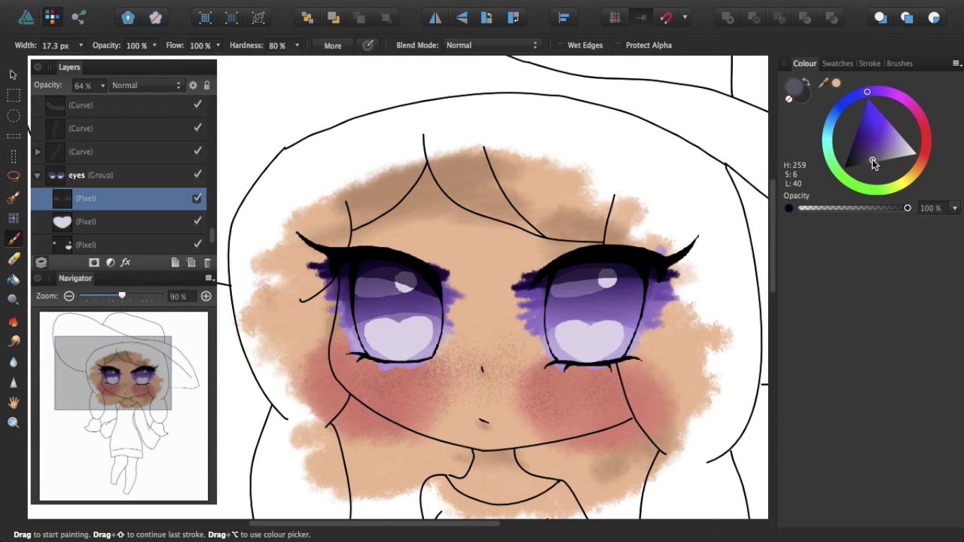
pyautogui.click(90, 175)
pyautogui.click(37, 175)
pyautogui.click(211, 4)
pyautogui.click(273, 231)
pyautogui.press('super+shift+n')
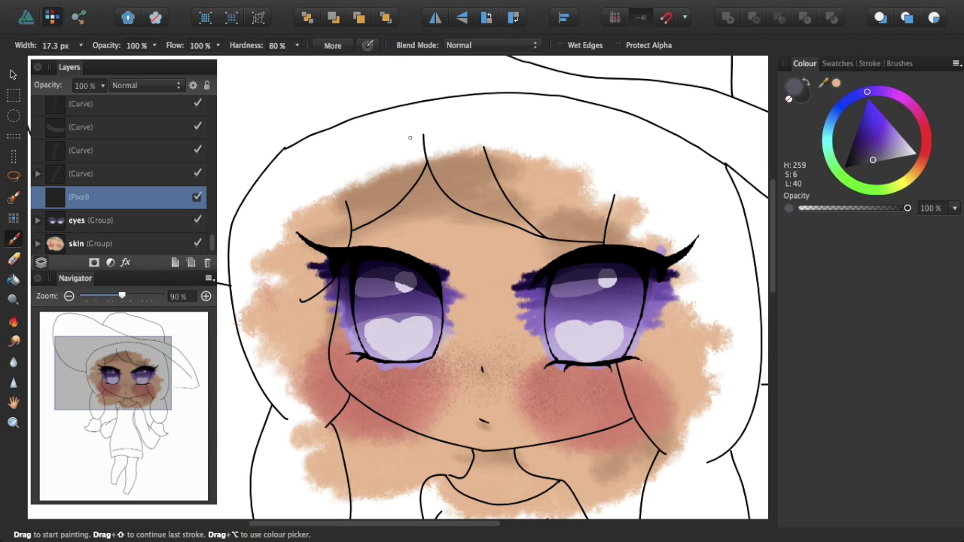
# Erase the purple spill outside both eye outlines from the eyes group with the 17.3 px eraser
pyautogui.click(874, 146)
pyautogui.click(113, 221)
pyautogui.click(13, 259)
pyautogui.moveTo(313, 265); pyautogui.dragTo(355, 338)
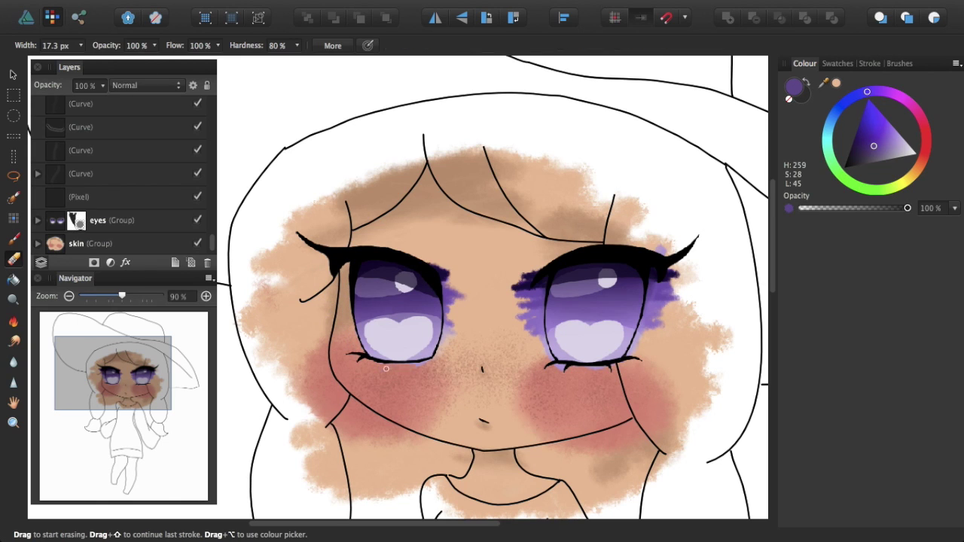
pyautogui.moveTo(452, 264); pyautogui.dragTo(448, 335)
pyautogui.moveTo(520, 275)
pyautogui.mouseDown()
pyautogui.moveTo(527, 332)
pyautogui.moveTo(551, 264)
pyautogui.moveTo(550, 361)
pyautogui.mouseUp()
pyautogui.moveTo(673, 256)
pyautogui.mouseDown()
pyautogui.moveTo(650, 259)
pyautogui.moveTo(636, 346)
pyautogui.mouseUp()
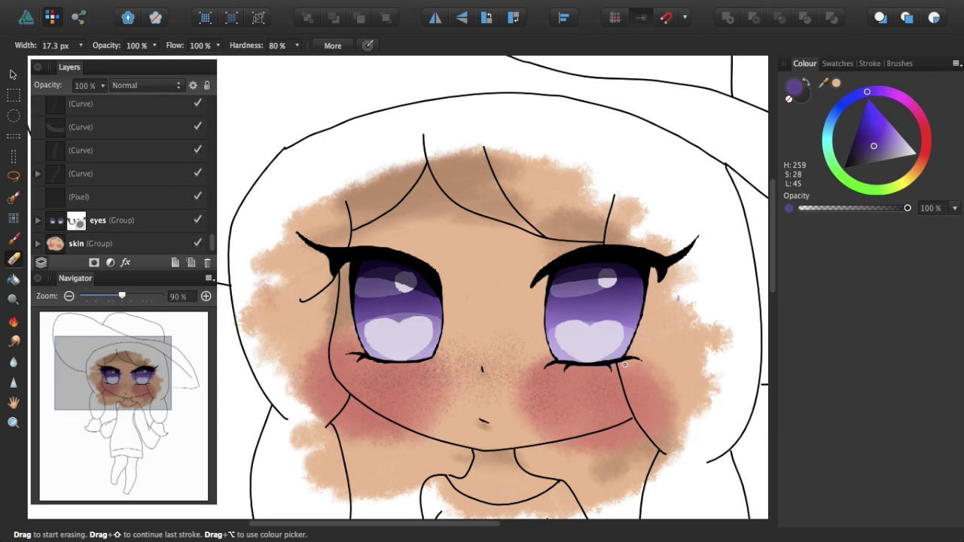
# Try touching up the right-hand eye on the 64% shadow layer, sampling black from the upper lash, and undo the strokes
pyautogui.press('b')
pyautogui.click(91, 222)
pyautogui.click(38, 220)
pyautogui.moveTo(213, 235); pyautogui.dragTo(213, 244)
pyautogui.click(113, 164)
pyautogui.click(802, 95)
pyautogui.moveTo(619, 274); pyautogui.dragTo(636, 273)
pyautogui.press('super+z')
pyautogui.moveTo(824, 83); pyautogui.dragTo(580, 258)
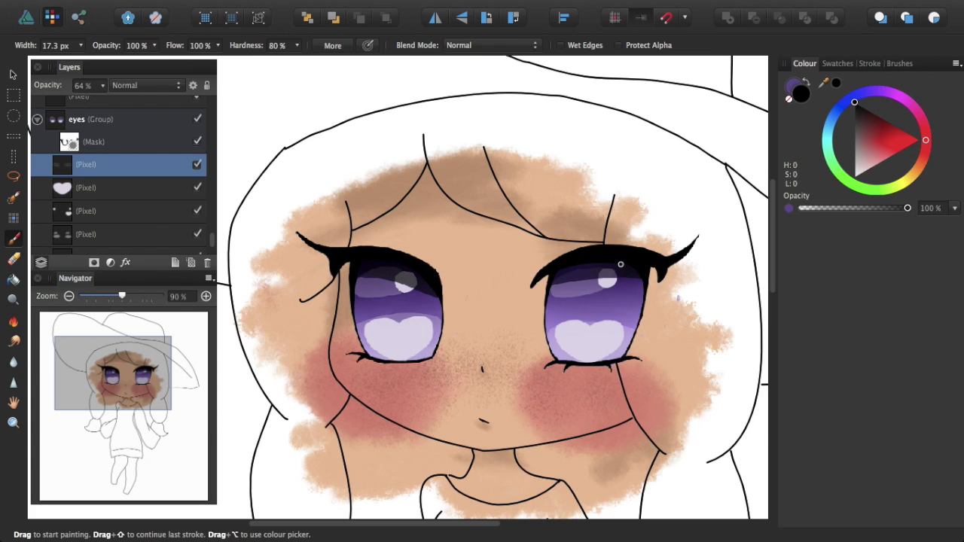
pyautogui.moveTo(696, 277); pyautogui.dragTo(677, 309)
pyautogui.press('super+z')
# Collapse the eyes group and select the empty pixel layer above it
pyautogui.click(38, 119)
pyautogui.moveTo(212, 247); pyautogui.dragTo(214, 250)
pyautogui.click(64, 175)
pyautogui.moveTo(122, 296); pyautogui.dragTo(96, 297)
pyautogui.click(121, 386)
pyautogui.moveTo(122, 387); pyautogui.dragTo(110, 390)
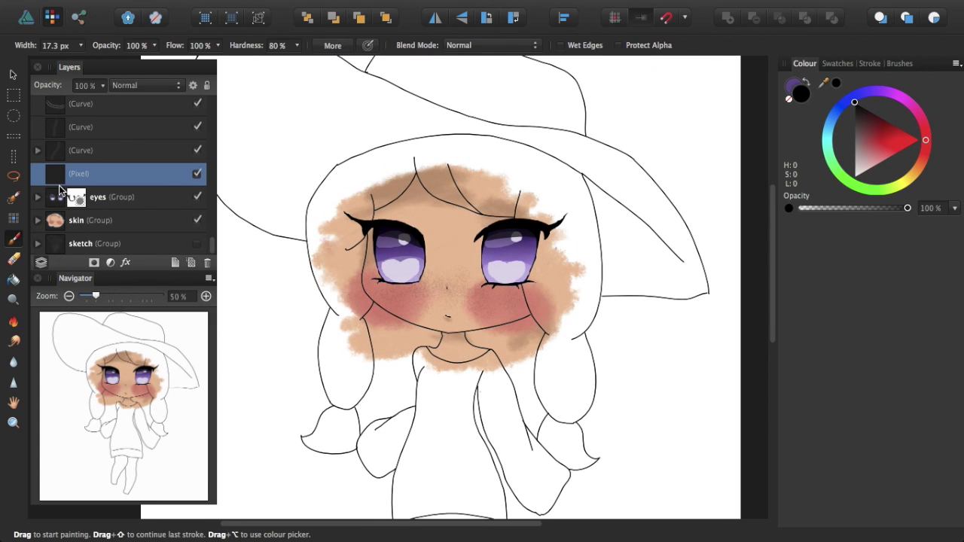
# Pick a teal colour and paint roughly over the top of the hair with the 193 px textured brush
pyautogui.click(827, 138)
pyautogui.moveTo(889, 138)
pyautogui.mouseDown()
pyautogui.moveTo(855, 120)
pyautogui.moveTo(868, 130)
pyautogui.mouseUp()
pyautogui.moveTo(96, 296); pyautogui.dragTo(100, 296)
pyautogui.click(899, 64)
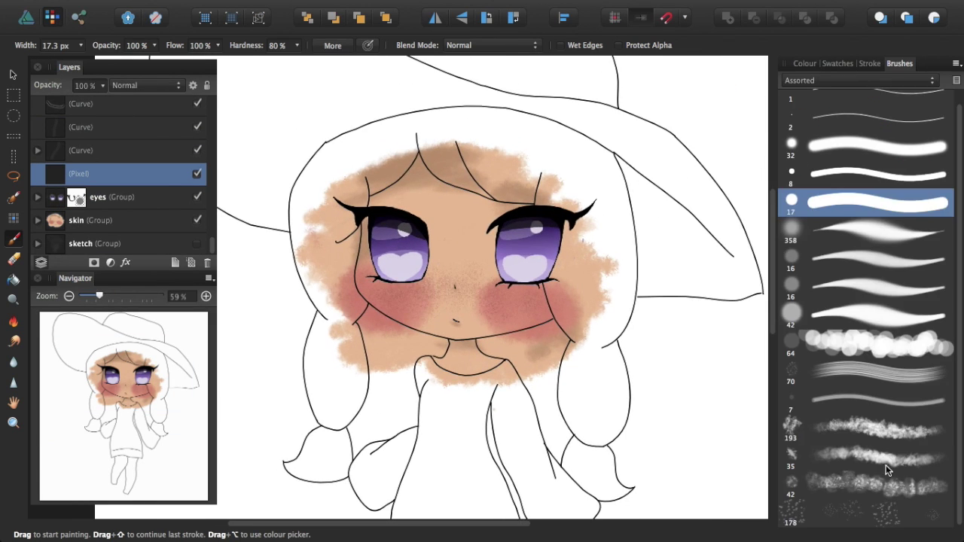
pyautogui.click(881, 430)
pyautogui.moveTo(305, 181); pyautogui.dragTo(397, 161)
pyautogui.press('super+z')
pyautogui.moveTo(482, 109)
pyautogui.mouseDown()
pyautogui.moveTo(397, 134)
pyautogui.moveTo(622, 188)
pyautogui.mouseUp()
# Switch to pink and paint over the teal along the top of the hair, undoing the excess strokes
pyautogui.click(804, 63)
pyautogui.click(902, 99)
pyautogui.click(897, 155)
pyautogui.moveTo(346, 128)
pyautogui.mouseDown()
pyautogui.moveTo(506, 102)
pyautogui.moveTo(312, 144)
pyautogui.moveTo(573, 165)
pyautogui.moveTo(618, 350)
pyautogui.moveTo(624, 276)
pyautogui.mouseUp()
pyautogui.hotkey('ctrl', 'z')
pyautogui.press('super+z')
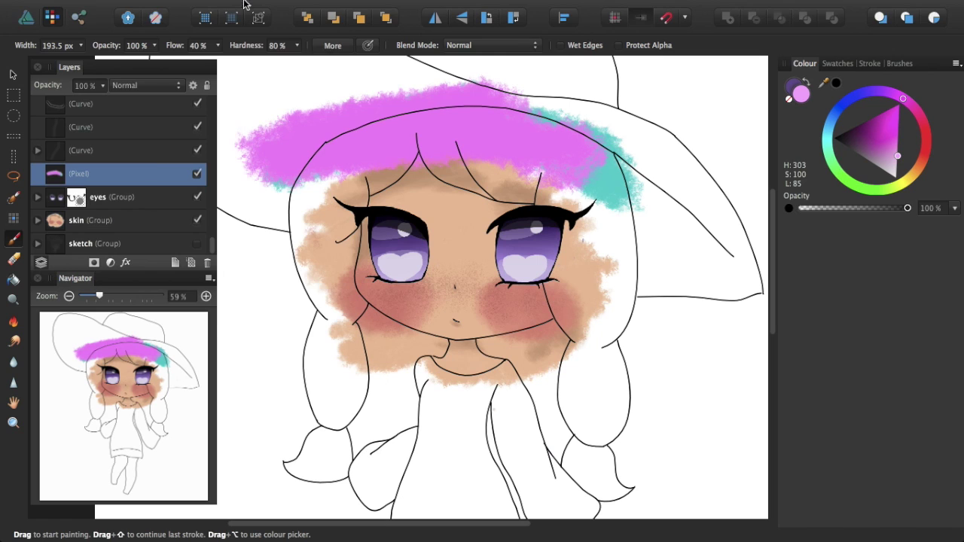
# Paint the fringe and both braids light pink (H 303, S 100, L 85) and place the hair layer below the eyes group
pyautogui.click(210, 7)
pyautogui.click(410, 136)
pyautogui.moveTo(561, 150)
pyautogui.mouseDown()
pyautogui.moveTo(550, 201)
pyautogui.moveTo(594, 345)
pyautogui.moveTo(543, 147)
pyautogui.moveTo(377, 158)
pyautogui.moveTo(332, 278)
pyautogui.moveTo(356, 365)
pyautogui.moveTo(377, 360)
pyautogui.mouseUp()
pyautogui.click(72, 175)
pyautogui.press('e')
pyautogui.moveTo(312, 235); pyautogui.dragTo(319, 260)
pyautogui.press('b')
pyautogui.click(76, 197)
pyautogui.moveTo(595, 342); pyautogui.dragTo(617, 489)
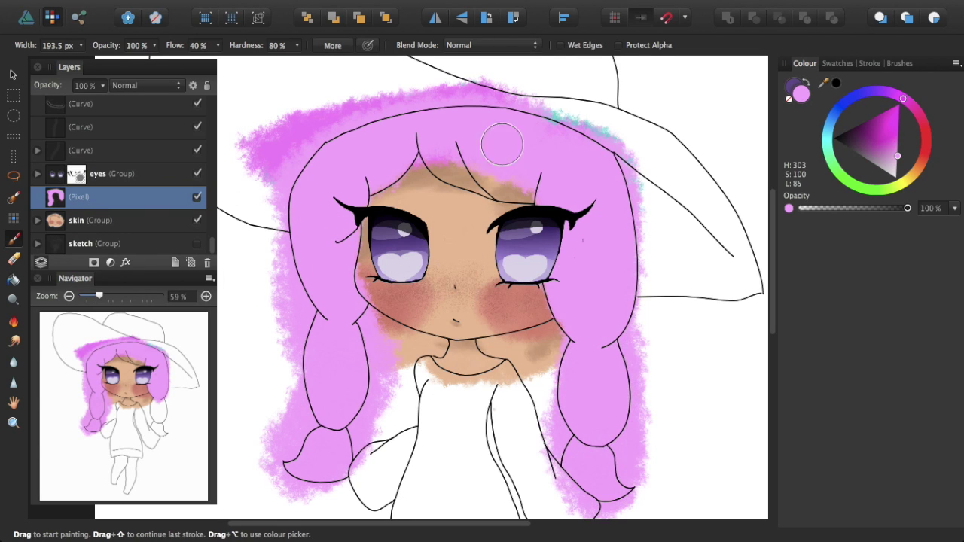
# Fill the remaining gaps in the fringe, the hair beside the face and the right-hand braid with light pink
pyautogui.press('e')
pyautogui.press('b')
pyautogui.moveTo(350, 230); pyautogui.dragTo(348, 271)
pyautogui.moveTo(438, 149); pyautogui.dragTo(407, 168)
pyautogui.moveTo(563, 324); pyautogui.dragTo(644, 436)
# Choose a slightly darker pink for the hair shading and switch to the 8 px brush
pyautogui.moveTo(897, 155); pyautogui.dragTo(892, 147)
pyautogui.click(899, 63)
pyautogui.click(874, 174)
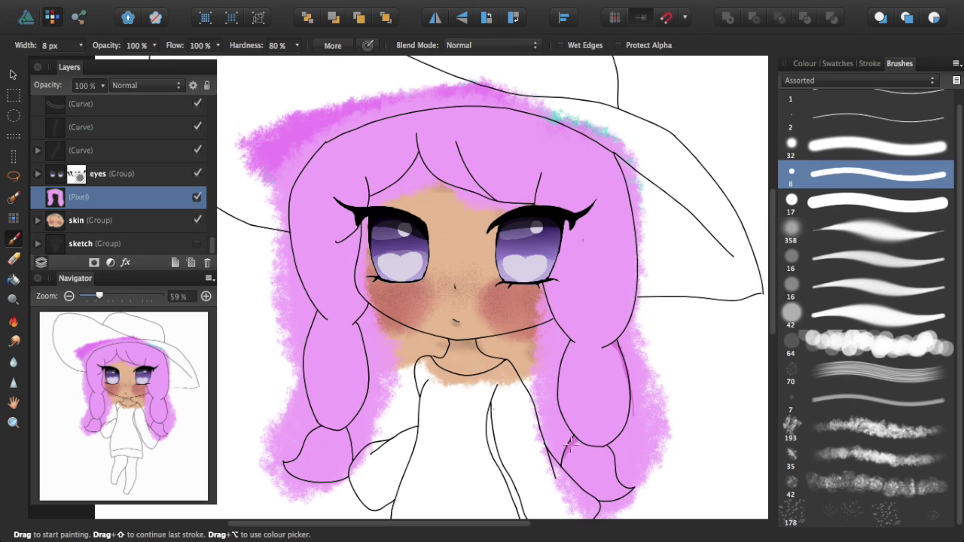
pyautogui.moveTo(455, 145); pyautogui.dragTo(486, 195)
pyautogui.moveTo(456, 153)
pyautogui.mouseDown()
pyautogui.moveTo(409, 85)
pyautogui.moveTo(448, 178)
pyautogui.mouseUp()
pyautogui.press('e')
pyautogui.press('super+z')
pyautogui.press('super+z')
pyautogui.press('super+z')
# Group the hair layer and add a new pixel layer inside the group for the shading
pyautogui.press('b')
pyautogui.rightClick(101, 204)
pyautogui.click(101, 367)
pyautogui.click(209, 9)
pyautogui.click(257, 198)
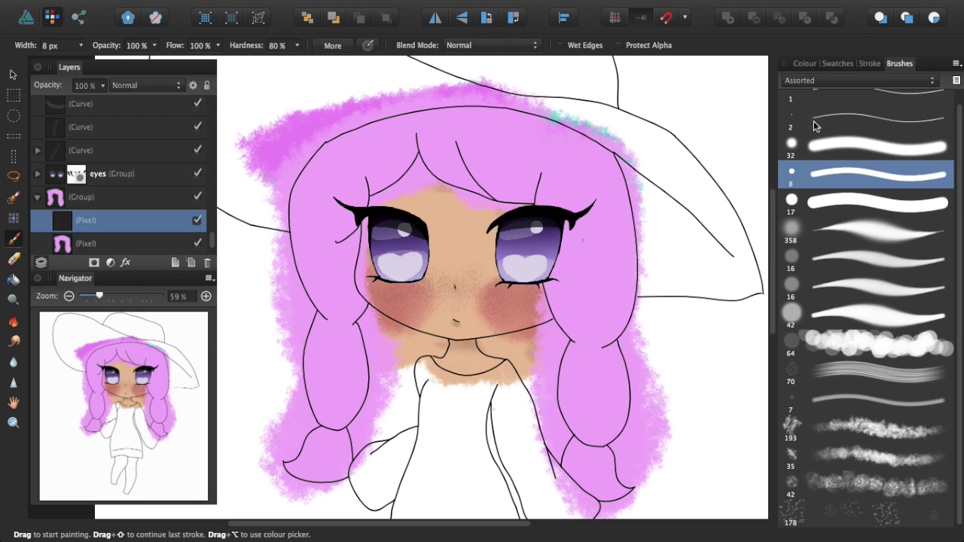
# Shade the left-hand hair section along its inner edge beside the face and the top of its braid in darker pink
pyautogui.moveTo(94, 300); pyautogui.dragTo(130, 296)
pyautogui.moveTo(316, 187)
pyautogui.mouseDown()
pyautogui.moveTo(329, 210)
pyautogui.moveTo(327, 237)
pyautogui.mouseUp()
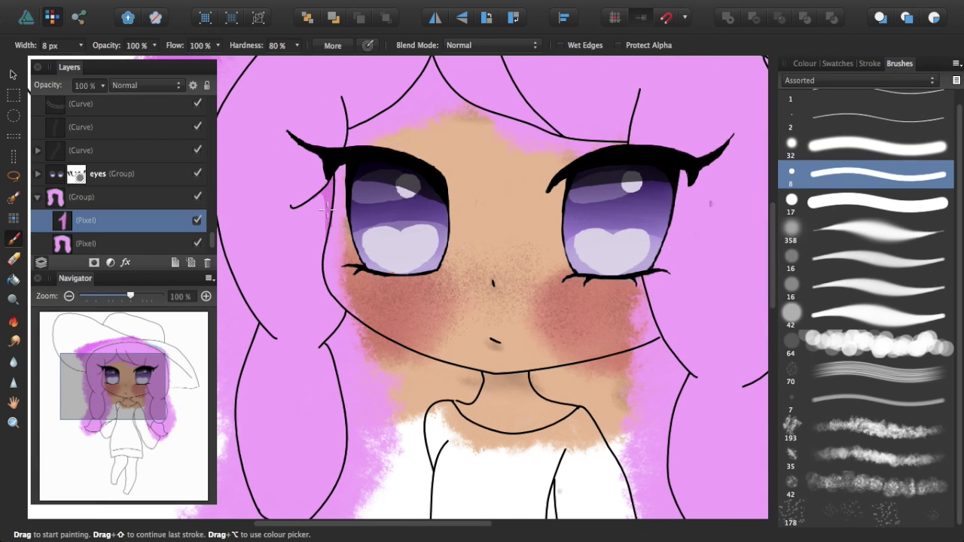
pyautogui.moveTo(337, 298); pyautogui.dragTo(340, 323)
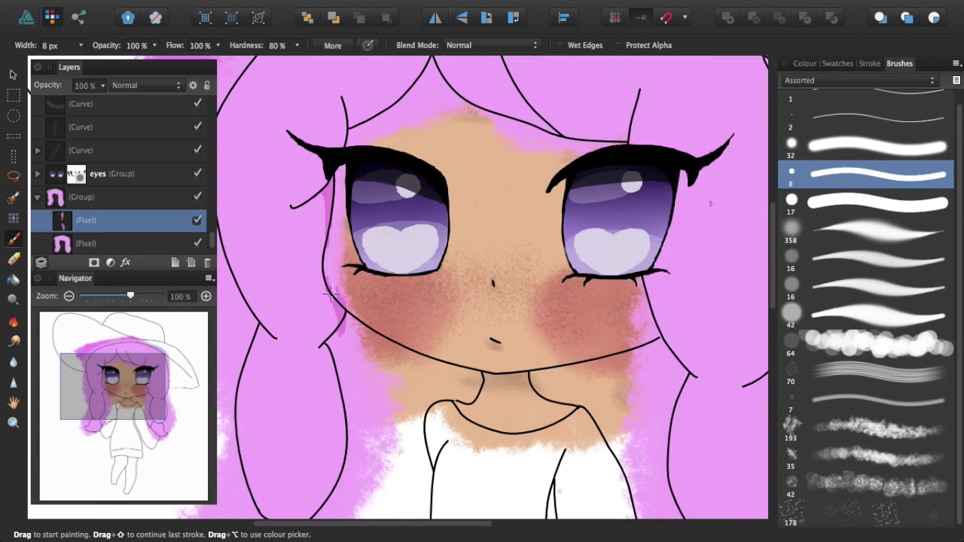
pyautogui.moveTo(259, 340); pyautogui.dragTo(258, 331)
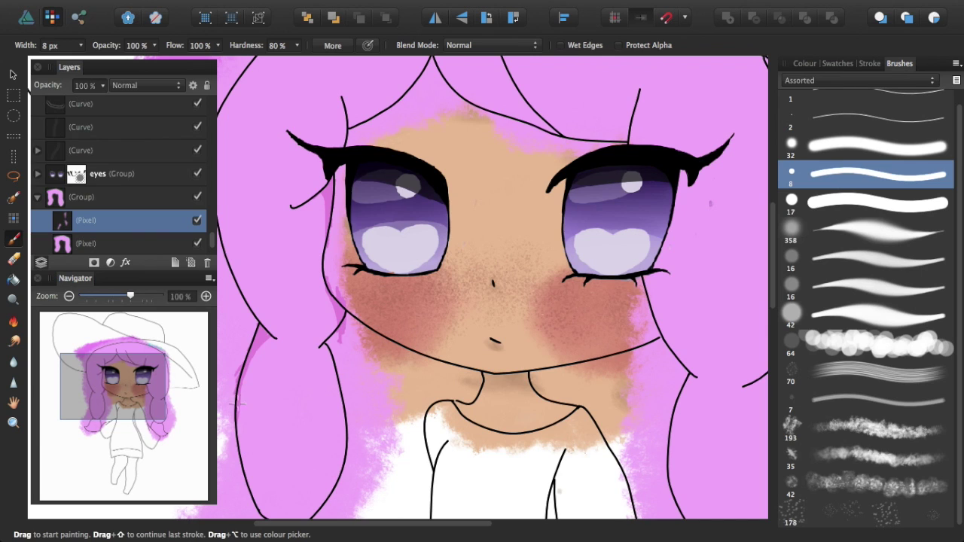
# Paint a darker pink shadow beside the fringe's central parting and trim it with the Eraser
pyautogui.scroll(5, 354, 263)
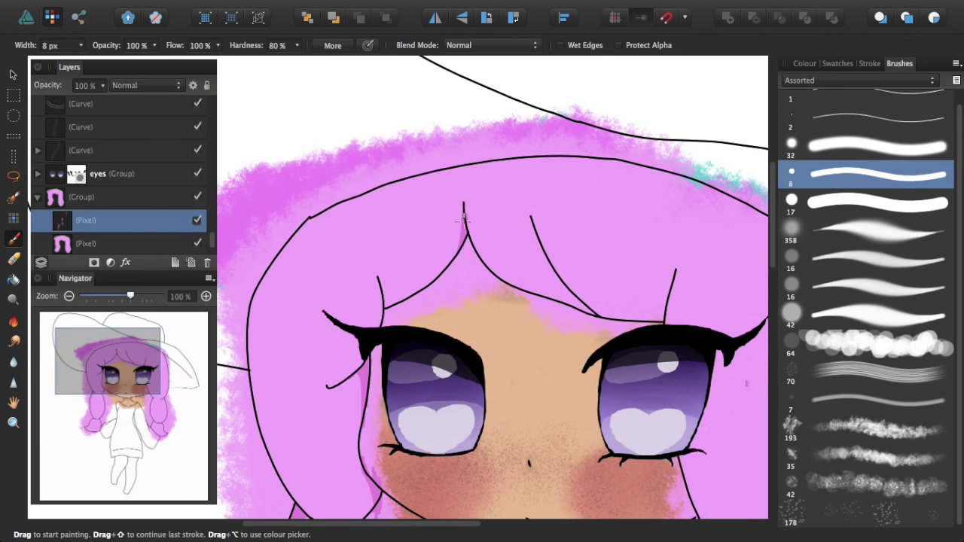
pyautogui.press('e')
pyautogui.click(517, 375)
pyautogui.press('b')
pyautogui.moveTo(455, 260); pyautogui.dragTo(440, 281)
pyautogui.press('e')
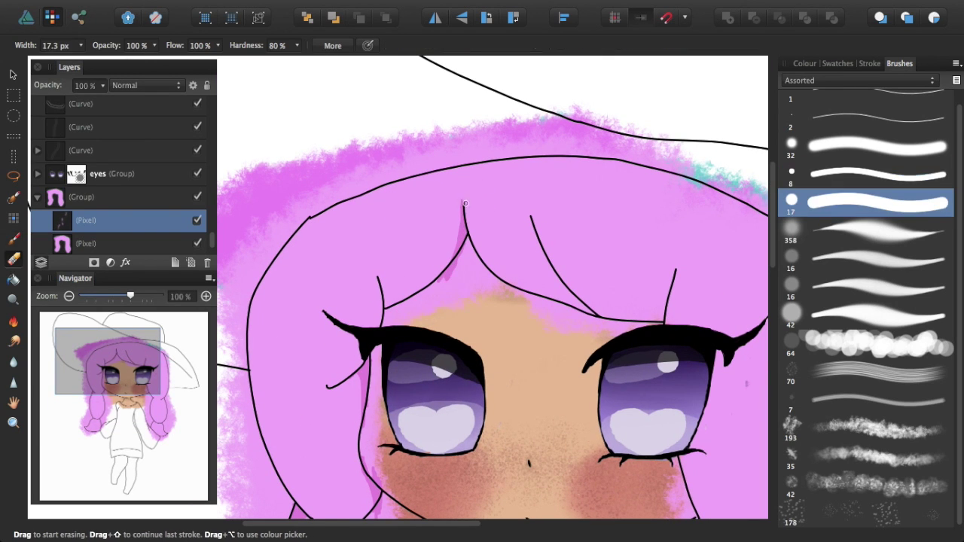
# Shade the fringe strand to the right of the parting in darker pink, refining its edges with the Eraser
pyautogui.press('b')
pyautogui.moveTo(595, 319)
pyautogui.mouseDown()
pyautogui.moveTo(544, 259)
pyautogui.moveTo(564, 282)
pyautogui.mouseUp()
pyautogui.press('e')
pyautogui.press('b')
pyautogui.press('e')
pyautogui.press('b')
pyautogui.press('e')
pyautogui.press('b')
# Shade the outer contour of the hair over the top and left-hand side of the head in darker pink
pyautogui.moveTo(682, 199); pyautogui.dragTo(463, 162)
pyautogui.moveTo(549, 166)
pyautogui.mouseDown()
pyautogui.moveTo(599, 247)
pyautogui.moveTo(579, 214)
pyautogui.mouseUp()
pyautogui.moveTo(514, 152)
pyautogui.mouseDown()
pyautogui.moveTo(585, 225)
pyautogui.moveTo(620, 300)
pyautogui.mouseUp()
pyautogui.moveTo(362, 226); pyautogui.dragTo(696, 167)
pyautogui.moveTo(377, 194); pyautogui.dragTo(488, 87)
pyautogui.moveTo(440, 117)
pyautogui.mouseDown()
pyautogui.moveTo(418, 135)
pyautogui.moveTo(354, 233)
pyautogui.mouseUp()
pyautogui.moveTo(406, 159); pyautogui.dragTo(366, 223)
pyautogui.moveTo(525, 71)
pyautogui.mouseDown()
pyautogui.moveTo(402, 174)
pyautogui.moveTo(363, 275)
pyautogui.mouseUp()
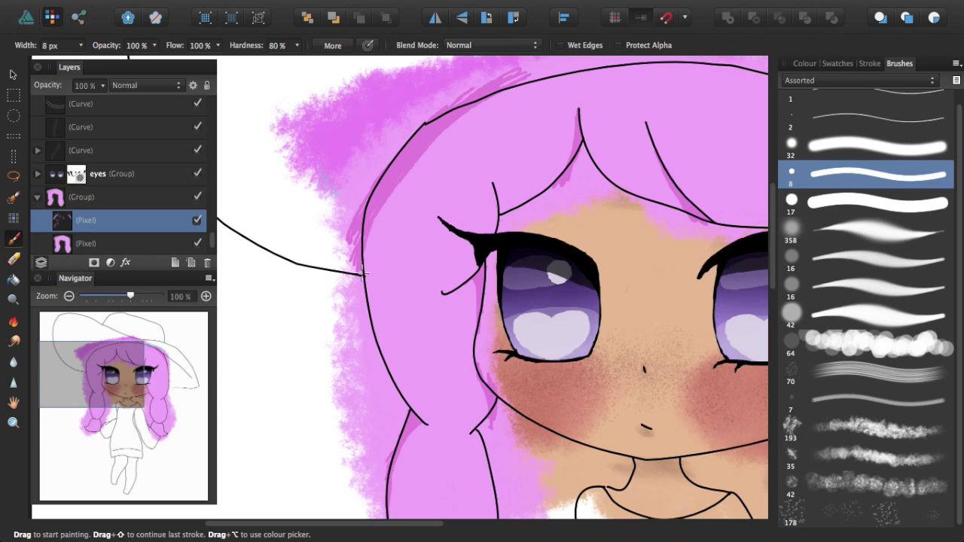
pyautogui.press('e')
pyautogui.press('b')
pyautogui.moveTo(370, 177); pyautogui.dragTo(355, 249)
# Shade the top of the right-hand braid and its end tuft in darker pink, cleaning up with the Eraser
pyautogui.moveTo(135, 370)
pyautogui.mouseDown()
pyautogui.moveTo(154, 363)
pyautogui.moveTo(182, 401)
pyautogui.mouseUp()
pyautogui.moveTo(505, 251); pyautogui.dragTo(484, 299)
pyautogui.moveTo(581, 244); pyautogui.dragTo(604, 288)
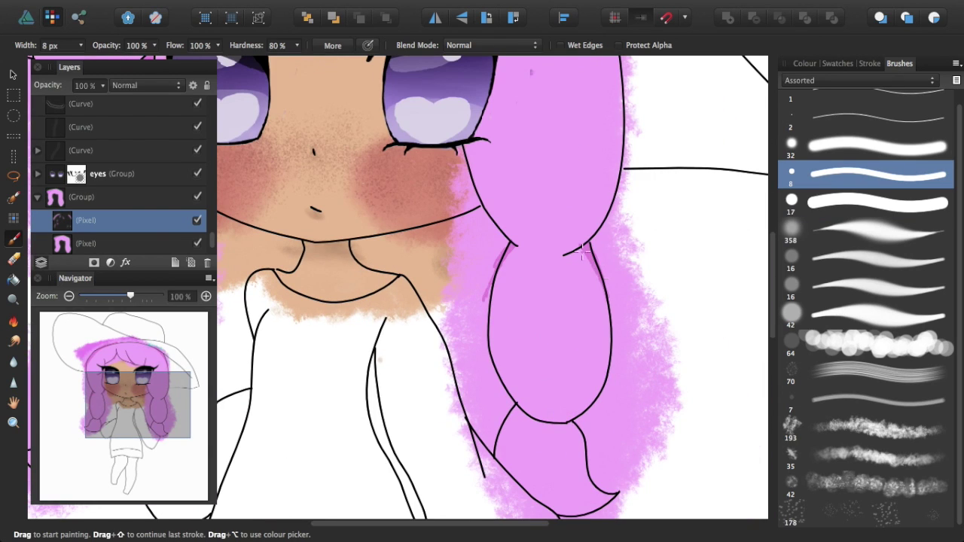
pyautogui.moveTo(525, 413)
pyautogui.mouseDown()
pyautogui.moveTo(491, 451)
pyautogui.moveTo(562, 427)
pyautogui.moveTo(594, 457)
pyautogui.moveTo(588, 470)
pyautogui.mouseUp()
pyautogui.press('e')
pyautogui.press('b')
# Shade the end tuft and upper section of the left-hand braid in darker pink, cleaning up with the Eraser
pyautogui.moveTo(148, 404)
pyautogui.mouseDown()
pyautogui.moveTo(122, 375)
pyautogui.moveTo(102, 400)
pyautogui.moveTo(128, 374)
pyautogui.moveTo(113, 418)
pyautogui.mouseUp()
pyautogui.moveTo(313, 317)
pyautogui.mouseDown()
pyautogui.moveTo(351, 300)
pyautogui.moveTo(386, 329)
pyautogui.mouseUp()
pyautogui.moveTo(291, 335)
pyautogui.mouseDown()
pyautogui.moveTo(322, 306)
pyautogui.moveTo(301, 333)
pyautogui.moveTo(373, 350)
pyautogui.moveTo(320, 316)
pyautogui.moveTo(337, 302)
pyautogui.moveTo(373, 311)
pyautogui.mouseUp()
pyautogui.press('e')
pyautogui.press('b')
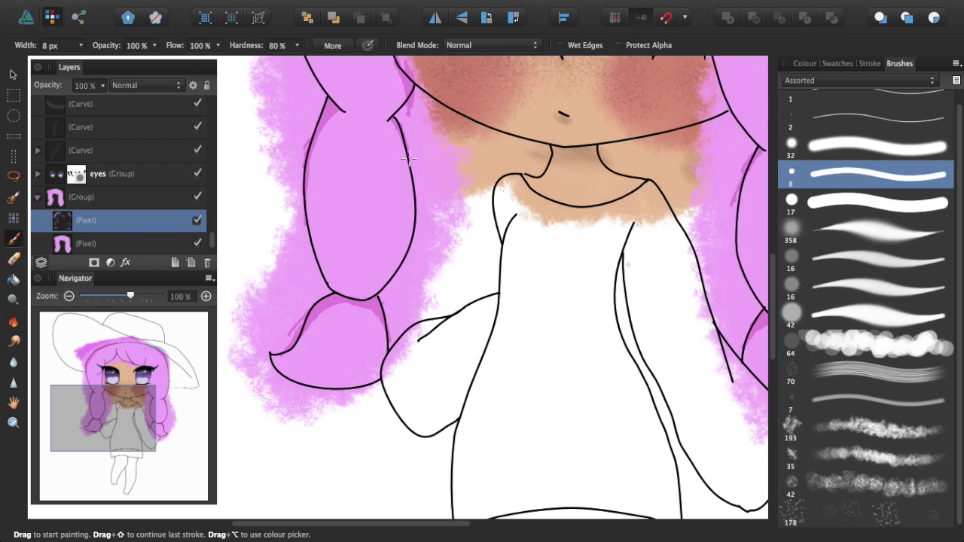
# Collapse the hair group and add a new pixel layer directly above it for the sweater
pyautogui.scroll(8, 559, 283)
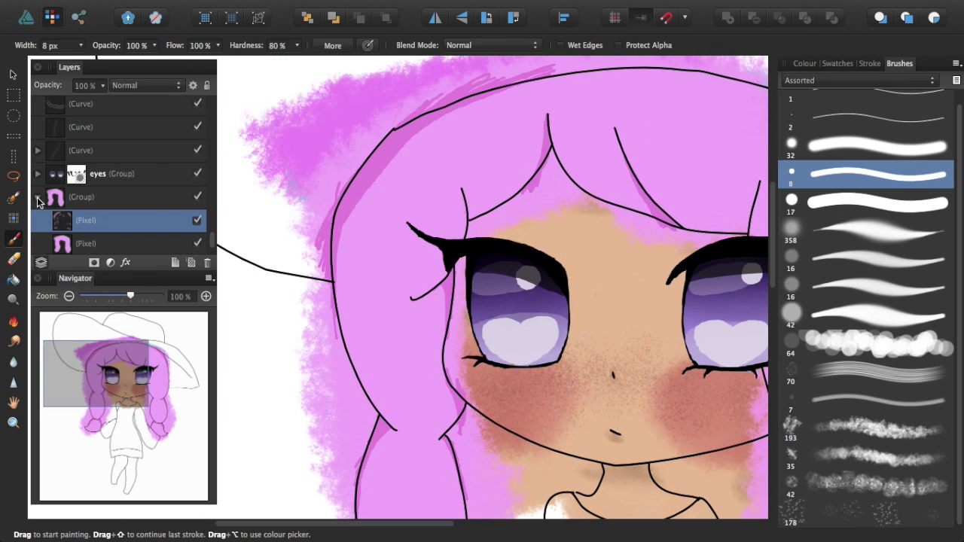
pyautogui.click(36, 197)
pyautogui.click(54, 197)
pyautogui.click(200, 6)
pyautogui.click(226, 34)
pyautogui.click(139, 392)
pyautogui.moveTo(139, 390); pyautogui.dragTo(116, 430)
# Pick light cyan (H 182, S 100, L 83) and start painting the sweater's left-hand shoulder and side
pyautogui.click(804, 64)
pyautogui.moveTo(897, 141); pyautogui.dragTo(898, 149)
pyautogui.moveTo(928, 147); pyautogui.dragTo(910, 179)
pyautogui.moveTo(865, 157)
pyautogui.mouseDown()
pyautogui.moveTo(868, 141)
pyautogui.moveTo(828, 147)
pyautogui.moveTo(828, 139)
pyautogui.mouseUp()
pyautogui.moveTo(868, 127); pyautogui.dragTo(877, 114)
pyautogui.moveTo(409, 104); pyautogui.dragTo(417, 162)
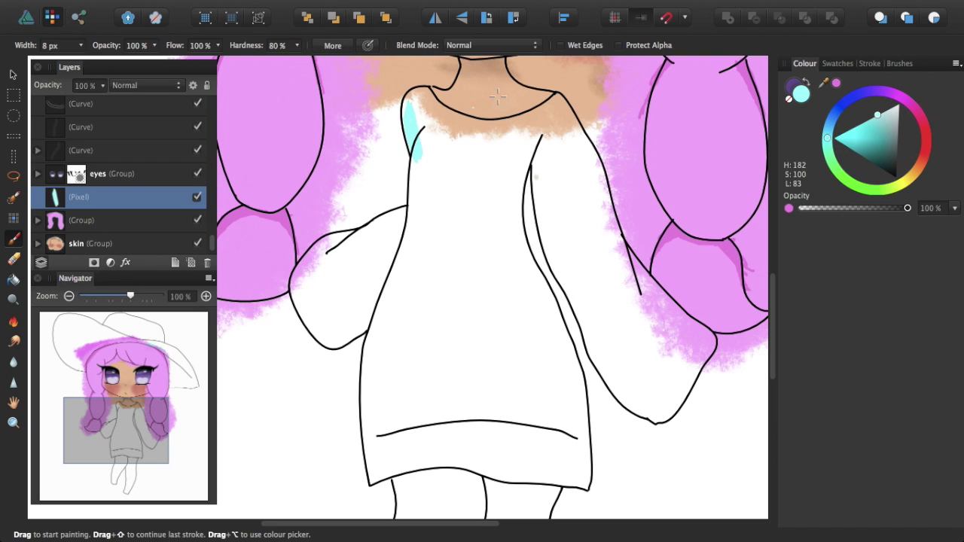
pyautogui.moveTo(408, 119)
pyautogui.mouseDown()
pyautogui.moveTo(424, 101)
pyautogui.moveTo(490, 129)
pyautogui.moveTo(519, 123)
pyautogui.moveTo(410, 202)
pyautogui.moveTo(410, 244)
pyautogui.moveTo(444, 232)
pyautogui.mouseUp()
# Fill the whole sweater, including both sleeves, with pale cyan using the 49 px brush
pyautogui.click(899, 64)
pyautogui.click(867, 203)
pyautogui.doubleClick(866, 203)
pyautogui.click(652, 437)
pyautogui.moveTo(397, 175)
pyautogui.mouseDown()
pyautogui.moveTo(584, 132)
pyautogui.moveTo(301, 286)
pyautogui.moveTo(374, 372)
pyautogui.moveTo(391, 467)
pyautogui.moveTo(588, 497)
pyautogui.moveTo(556, 203)
pyautogui.moveTo(459, 384)
pyautogui.moveTo(625, 455)
pyautogui.moveTo(682, 313)
pyautogui.moveTo(542, 166)
pyautogui.moveTo(424, 88)
pyautogui.moveTo(575, 462)
pyautogui.mouseUp()
# Choose a grey-teal shading colour and switch to the 8 px brush
pyautogui.click(804, 63)
pyautogui.click(888, 119)
pyautogui.click(900, 64)
pyautogui.click(866, 175)
pyautogui.moveTo(540, 143); pyautogui.dragTo(537, 226)
pyautogui.click(14, 259)
pyautogui.moveTo(544, 130); pyautogui.dragTo(552, 156)
pyautogui.press('super+z')
pyautogui.press('super+z')
pyautogui.press('super+z')
pyautogui.press('super+z')
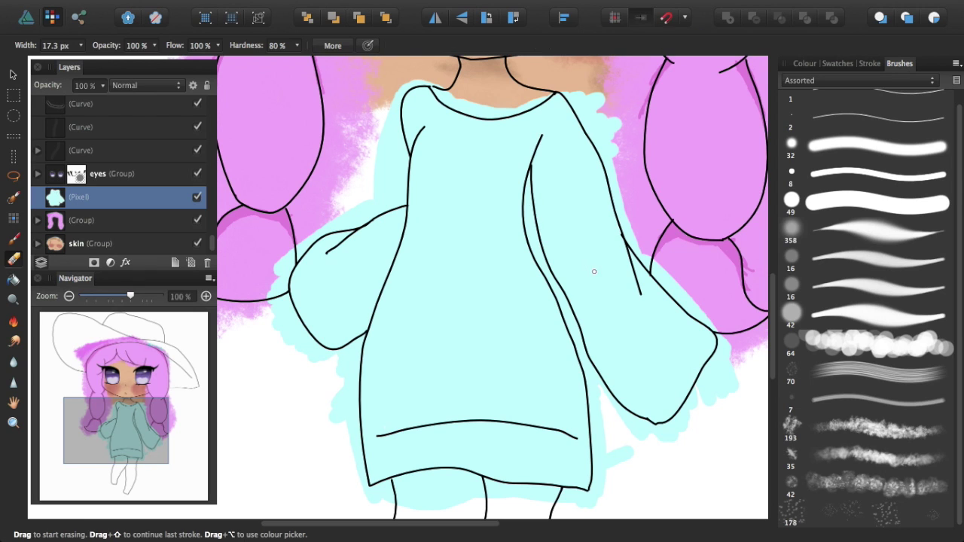
# Group the sweater layer and add a new pixel layer inside the group for its shading
pyautogui.click(13, 238)
pyautogui.rightClick(109, 200)
pyautogui.click(141, 362)
pyautogui.click(37, 197)
pyautogui.click(98, 221)
pyautogui.click(210, 6)
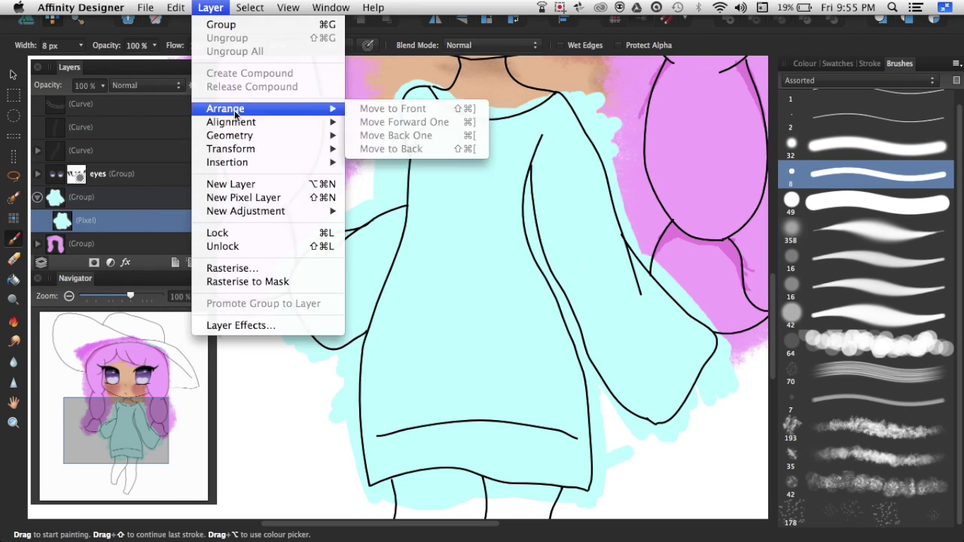
pyautogui.click(238, 198)
# Shade the armpit fold and elbow crease of the right-hand sleeve in grey-teal, undoing the excess strokes
pyautogui.moveTo(538, 134); pyautogui.dragTo(538, 135)
pyautogui.moveTo(535, 171); pyautogui.dragTo(536, 226)
pyautogui.click(13, 259)
pyautogui.moveTo(545, 148)
pyautogui.mouseDown()
pyautogui.moveTo(542, 218)
pyautogui.moveTo(535, 166)
pyautogui.mouseUp()
pyautogui.click(14, 239)
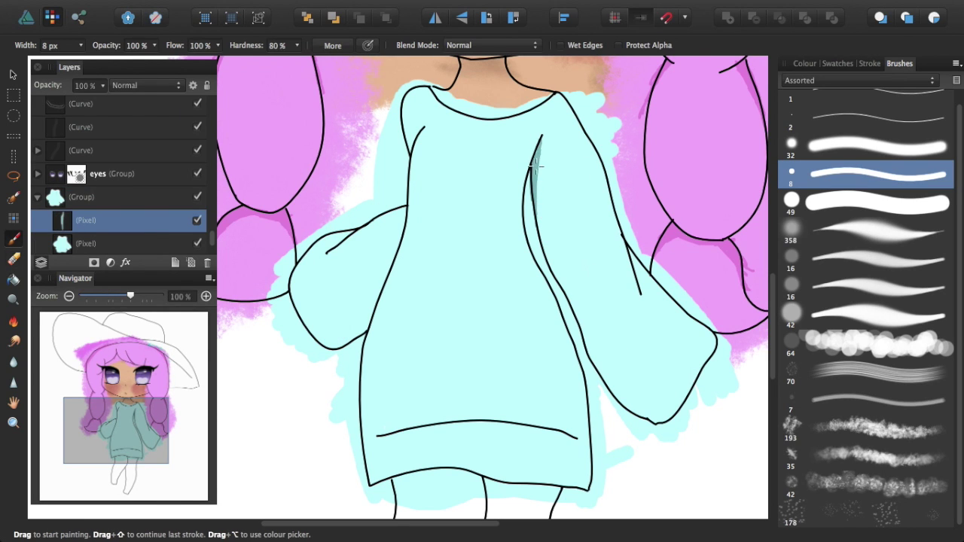
pyautogui.moveTo(627, 252); pyautogui.dragTo(641, 285)
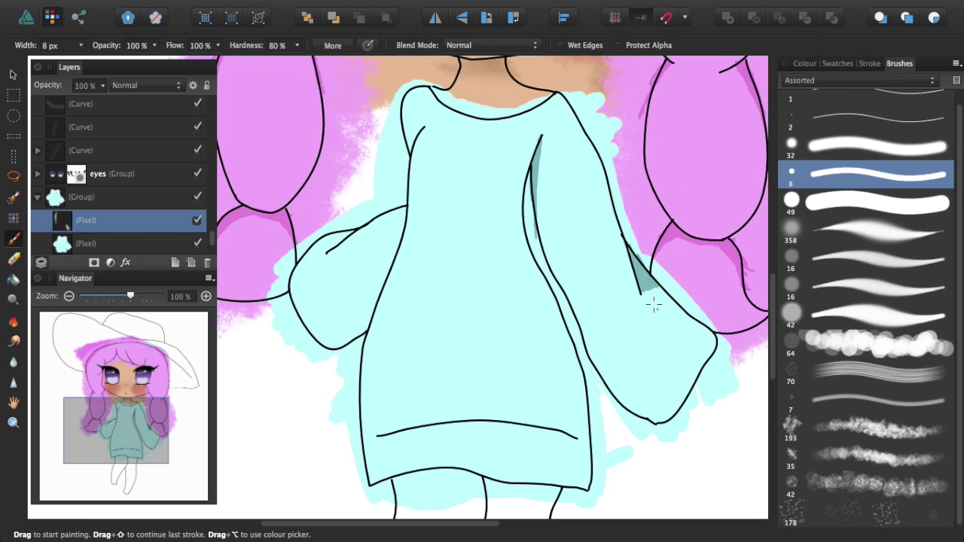
pyautogui.press('super+z')
pyautogui.press('super+z')
pyautogui.press('super+z')
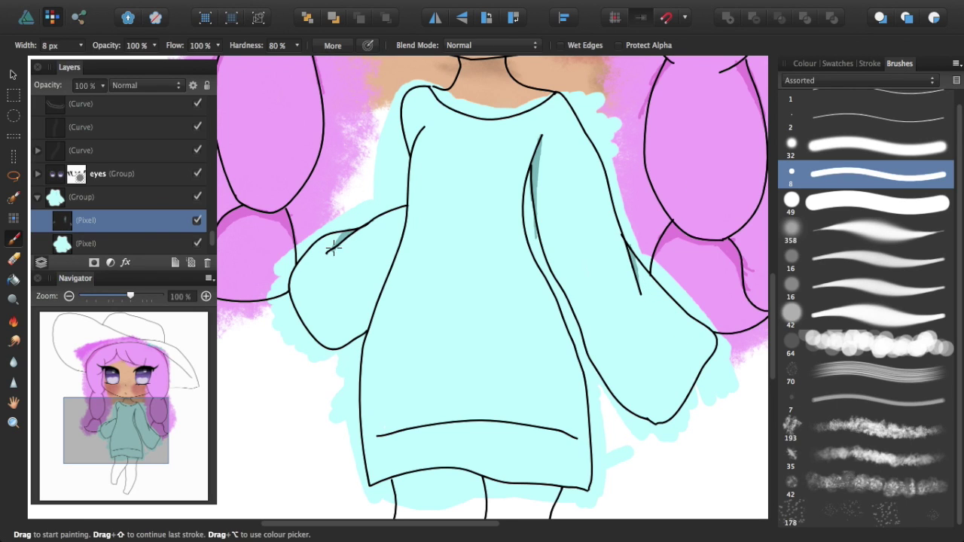
# Shade the left-hand sleeve in grey-teal under its upper seam and near the cuff, cleaning up with the Eraser
pyautogui.moveTo(340, 236)
pyautogui.mouseDown()
pyautogui.moveTo(403, 217)
pyautogui.moveTo(396, 242)
pyautogui.mouseUp()
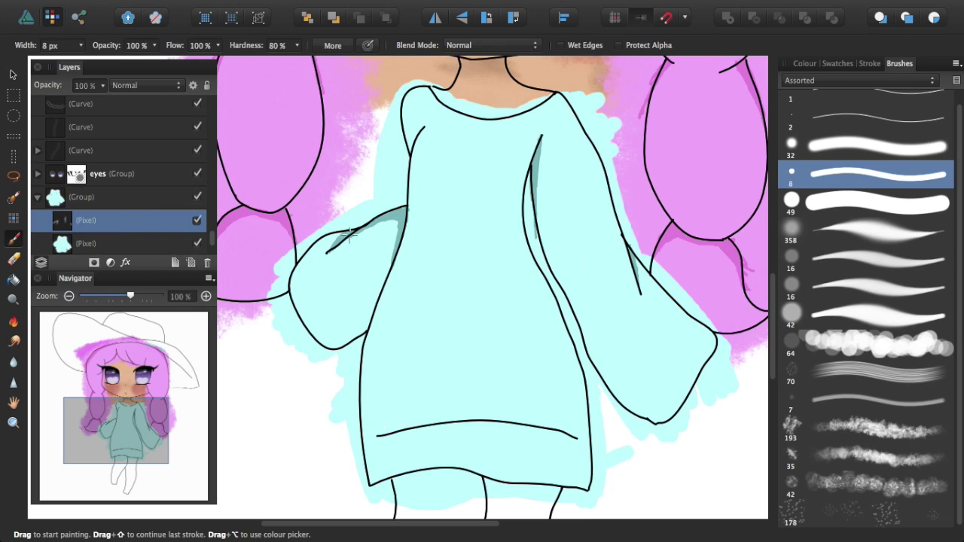
pyautogui.moveTo(369, 322); pyautogui.dragTo(361, 336)
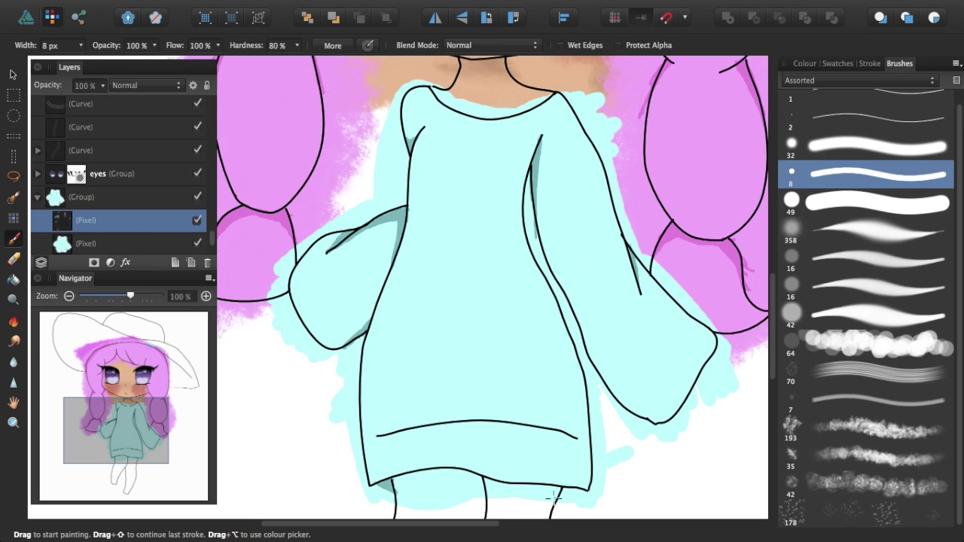
pyautogui.press('e')
pyautogui.press('b')
# Paint the sweater's hem band grey-teal and try smudging its left-hand end with the 49 px brush
pyautogui.moveTo(343, 463)
pyautogui.mouseDown()
pyautogui.moveTo(407, 440)
pyautogui.moveTo(580, 435)
pyautogui.moveTo(482, 482)
pyautogui.moveTo(422, 455)
pyautogui.mouseUp()
pyautogui.click(13, 341)
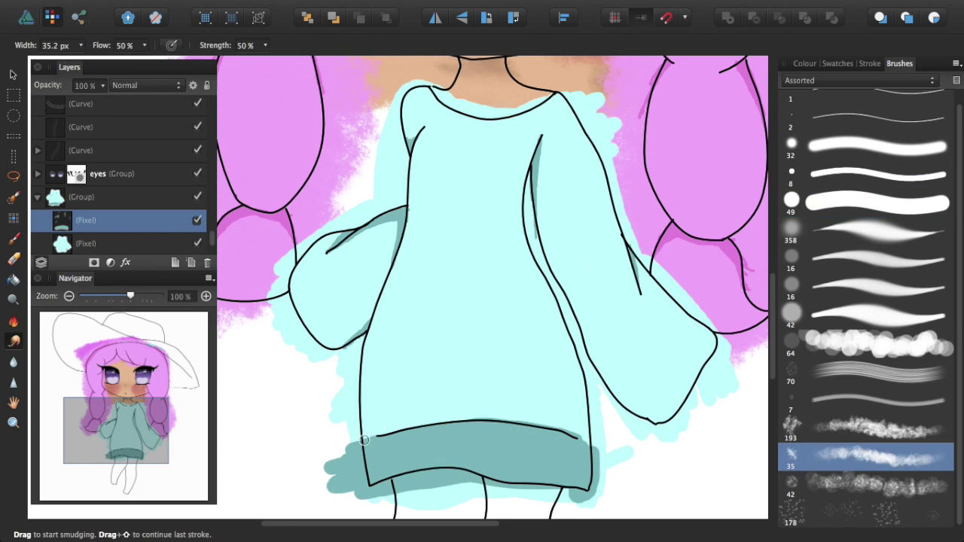
pyautogui.click(866, 202)
pyautogui.moveTo(346, 450)
pyautogui.mouseDown()
pyautogui.moveTo(472, 424)
pyautogui.moveTo(325, 465)
pyautogui.mouseUp()
pyautogui.moveTo(326, 465); pyautogui.dragTo(448, 430)
pyautogui.press('super+z')
# Smudge the hem band with the 193 px textured brush and erase the colour spilling over the hem line
pyautogui.click(866, 429)
pyautogui.moveTo(572, 445)
pyautogui.mouseDown()
pyautogui.moveTo(516, 435)
pyautogui.moveTo(484, 445)
pyautogui.mouseUp()
pyautogui.click(14, 258)
pyautogui.moveTo(380, 430)
pyautogui.mouseDown()
pyautogui.moveTo(447, 421)
pyautogui.moveTo(576, 432)
pyautogui.mouseUp()
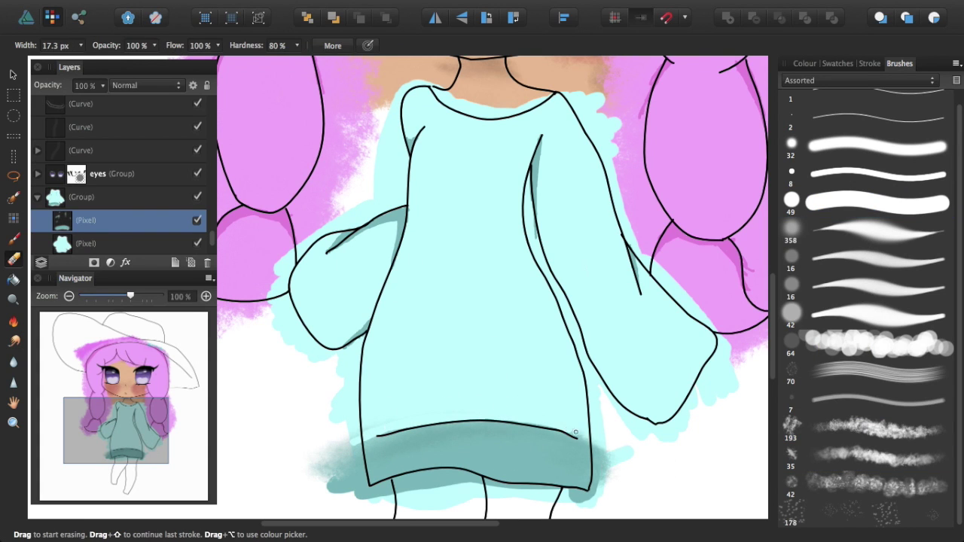
pyautogui.press('r')
pyautogui.click(804, 63)
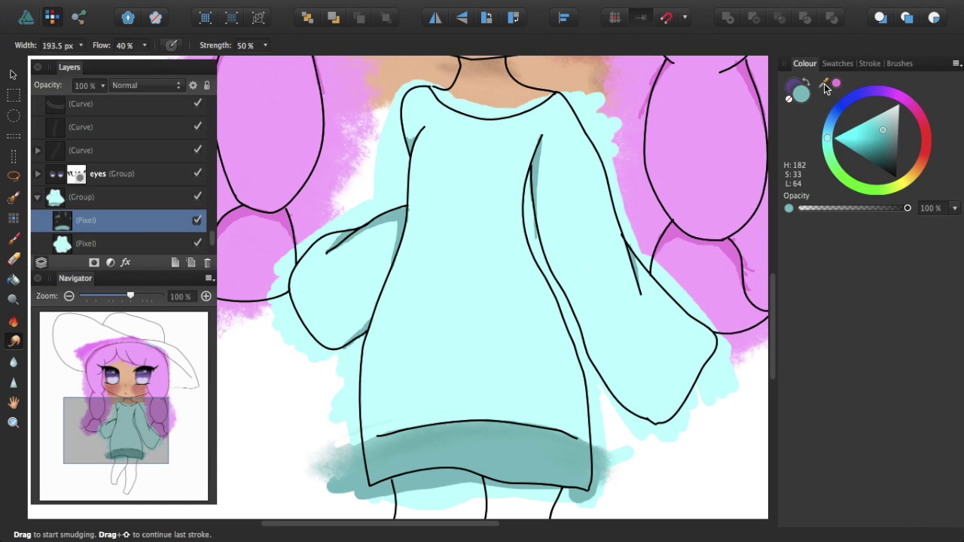
pyautogui.click(899, 64)
pyautogui.press('b')
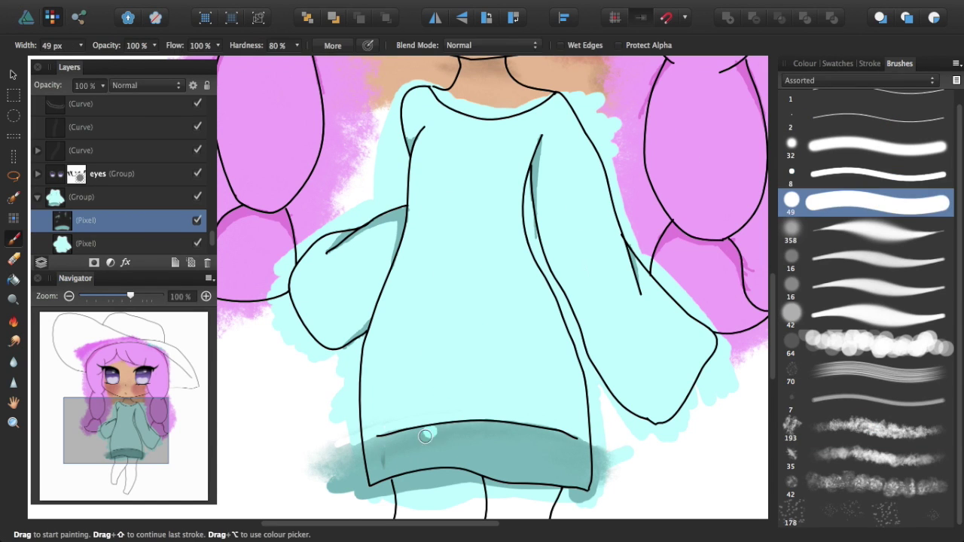
pyautogui.moveTo(503, 431); pyautogui.dragTo(504, 470)
pyautogui.moveTo(527, 434); pyautogui.dragTo(538, 469)
pyautogui.moveTo(550, 435); pyautogui.dragTo(554, 484)
pyautogui.moveTo(465, 434); pyautogui.dragTo(465, 475)
pyautogui.moveTo(416, 433); pyautogui.dragTo(425, 474)
pyautogui.moveTo(395, 435); pyautogui.dragTo(406, 482)
pyautogui.press('super+z')
pyautogui.press('super+z')
pyautogui.press('super+z')
pyautogui.press('super+z')
pyautogui.press('super+z')
pyautogui.press('super+z')
pyautogui.press('super+z')
pyautogui.press('super+z')
# Paint brighter cyan over the hem band with the 193 px textured brush and smudge it into the grey-teal
pyautogui.click(805, 63)
pyautogui.click(872, 123)
pyautogui.click(899, 63)
pyautogui.click(865, 429)
pyautogui.moveTo(389, 475); pyautogui.dragTo(547, 459)
pyautogui.press('r')
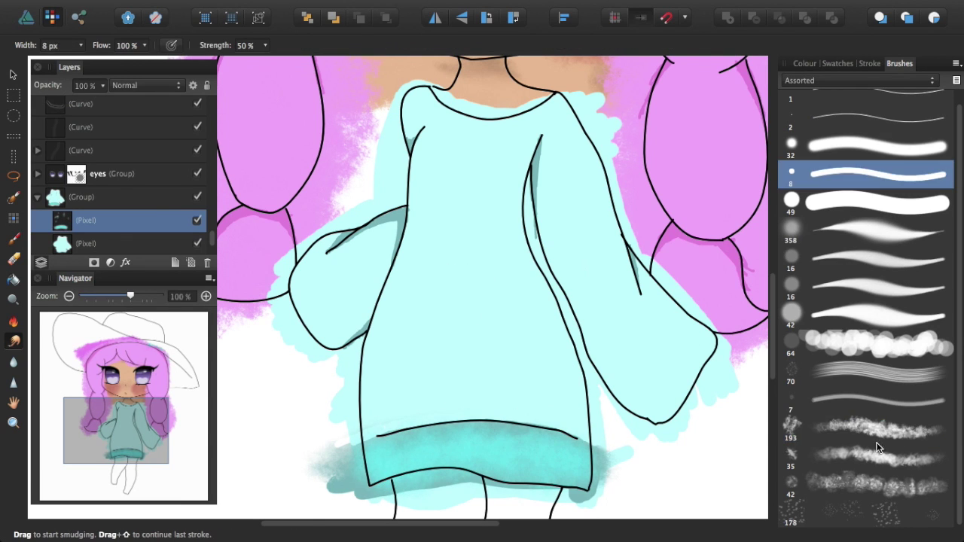
# Return to the grey-teal shading colour and the 8 px Paint Brush
pyautogui.click(805, 63)
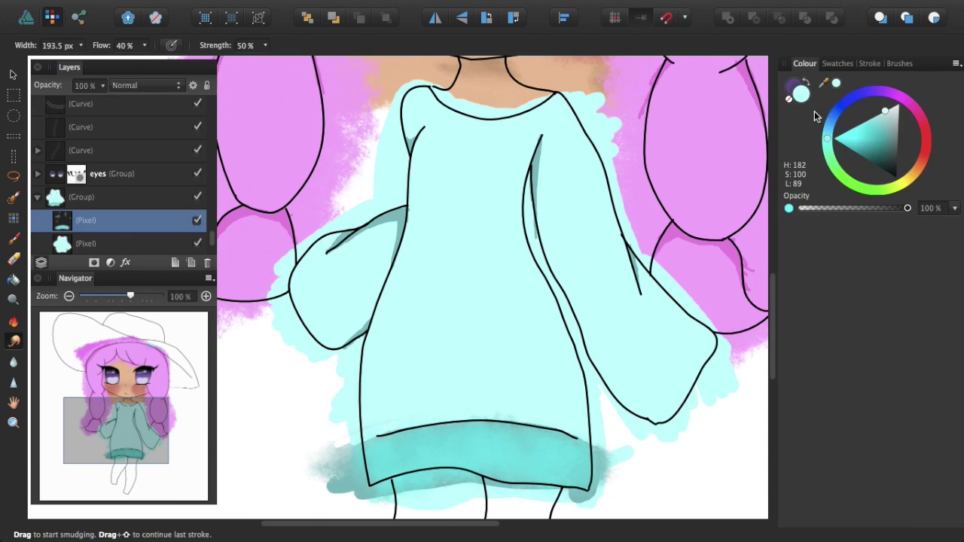
pyautogui.click(14, 239)
pyautogui.click(899, 63)
pyautogui.click(876, 175)
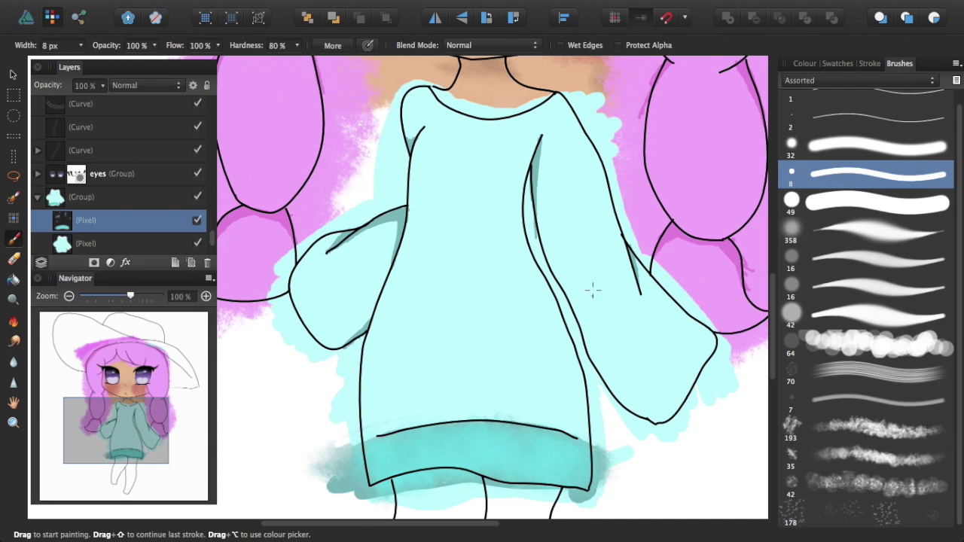
pyautogui.moveTo(441, 320); pyautogui.dragTo(468, 415)
pyautogui.moveTo(438, 329); pyautogui.dragTo(460, 414)
pyautogui.press('e')
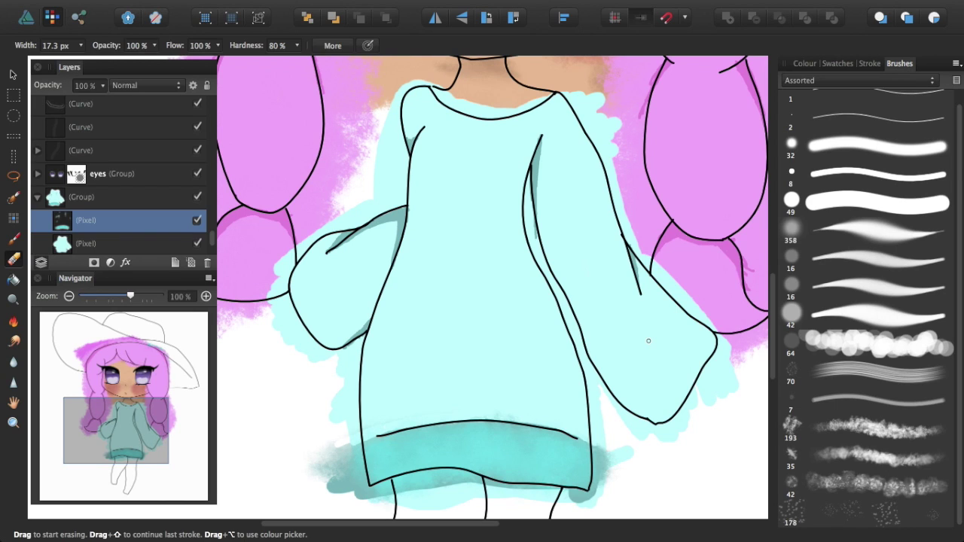
pyautogui.press('b')
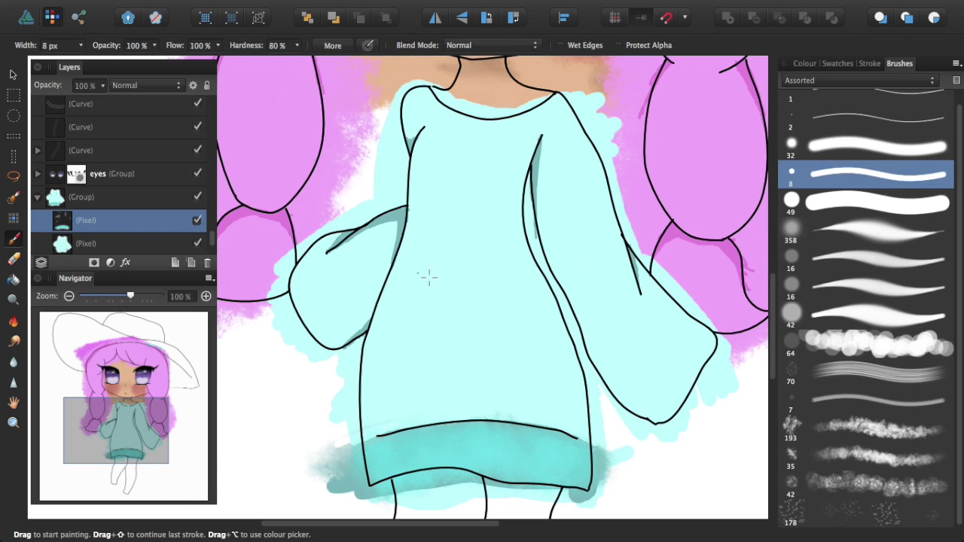
# Paint a branching grey-teal fold on the lower front of the sweater, running down through the hem band
pyautogui.moveTo(434, 327); pyautogui.dragTo(454, 394)
pyautogui.moveTo(435, 329); pyautogui.dragTo(477, 471)
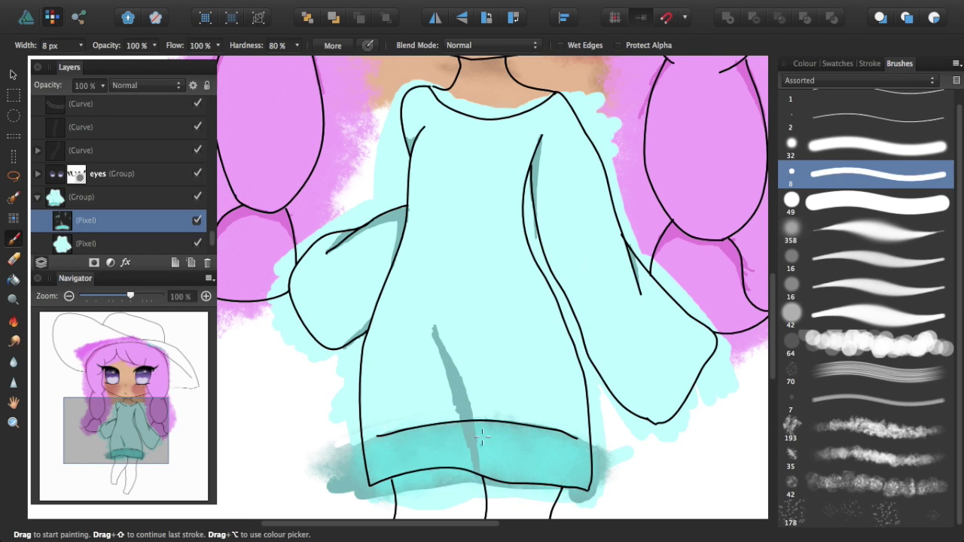
pyautogui.moveTo(465, 386); pyautogui.dragTo(487, 362)
# Thin the upper part of the sweater's front fold with the Eraser and return to the Paint Brush
pyautogui.scroll(-5, 622, 334)
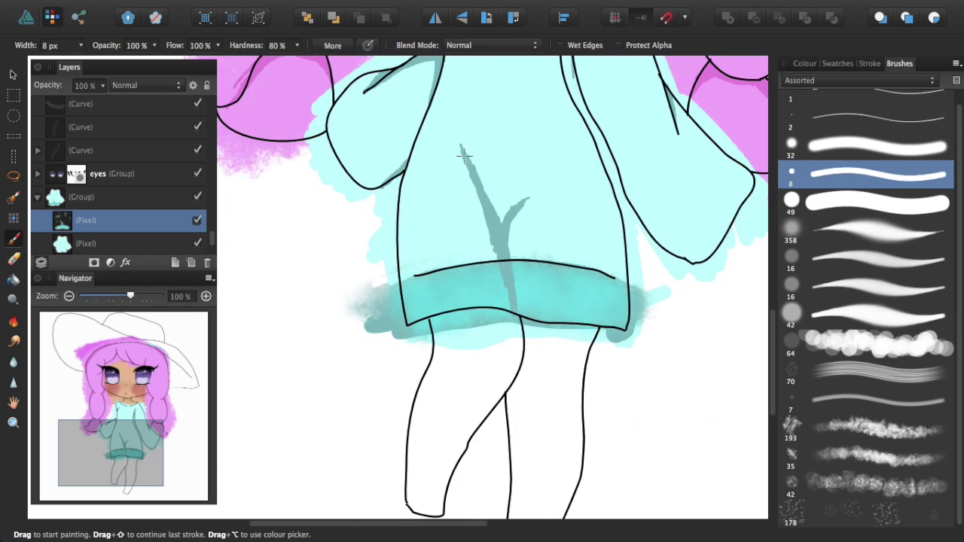
pyautogui.press('e')
pyautogui.moveTo(461, 154); pyautogui.dragTo(470, 181)
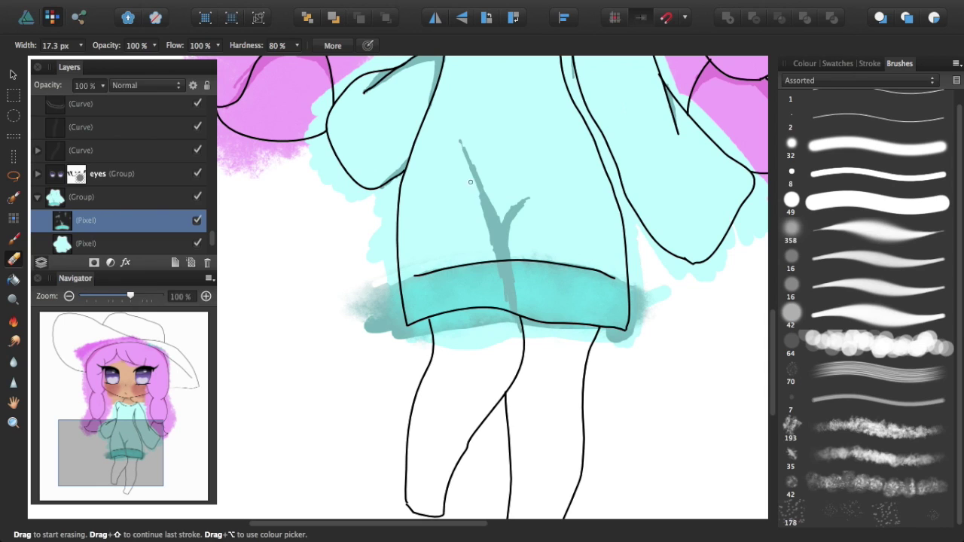
pyautogui.press('b')
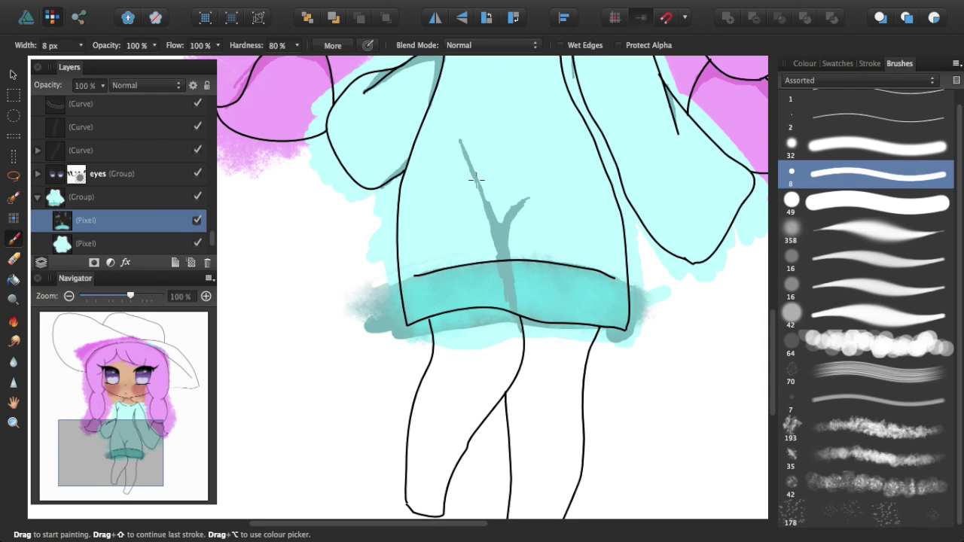
# Try to rework the sweater's front fold through the hem band by erasing along it and smudging with the textured brush
pyautogui.moveTo(501, 236); pyautogui.dragTo(518, 333)
pyautogui.press('e')
pyautogui.press('super+z')
pyautogui.moveTo(492, 265); pyautogui.dragTo(510, 335)
pyautogui.click(13, 341)
pyautogui.doubleClick(794, 428)
pyautogui.moveTo(463, 232); pyautogui.dragTo(430, 232)
pyautogui.click(639, 434)
pyautogui.moveTo(498, 222)
pyautogui.mouseDown()
pyautogui.moveTo(513, 320)
pyautogui.moveTo(494, 226)
pyautogui.mouseUp()
# Undo the fold edits until the branching front fold is removed from the sweater and hem band
pyautogui.press('super+z')
pyautogui.press('super+z')
pyautogui.press('super+z')
pyautogui.press('super+z')
pyautogui.press('super+z')
pyautogui.press('super+z')
pyautogui.press('super+z')
pyautogui.press('super+z')
pyautogui.press('super+z')
pyautogui.press('super+z')
pyautogui.press('super+z')
pyautogui.press('super+z')
pyautogui.press('super+z')
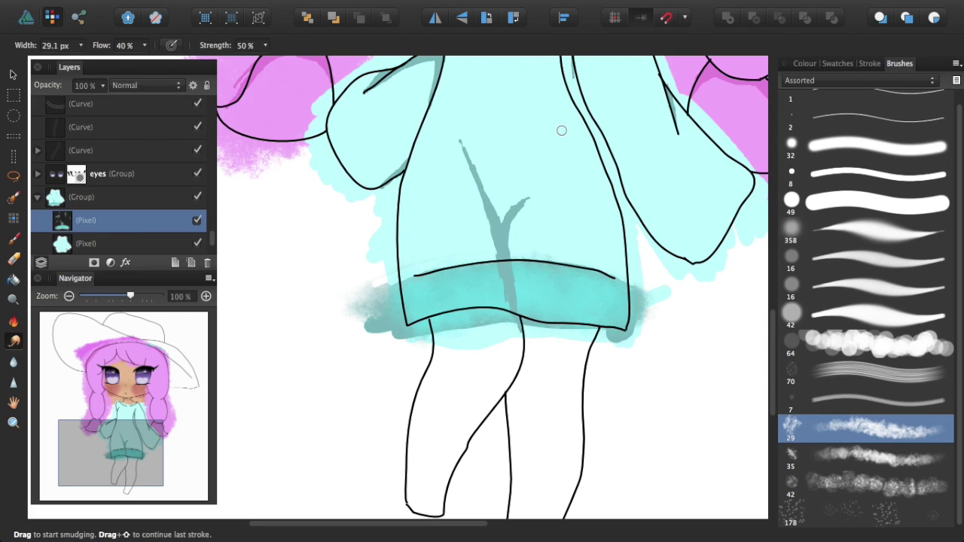
pyautogui.press('super+z')
pyautogui.press('super+z')
pyautogui.press('super+z')
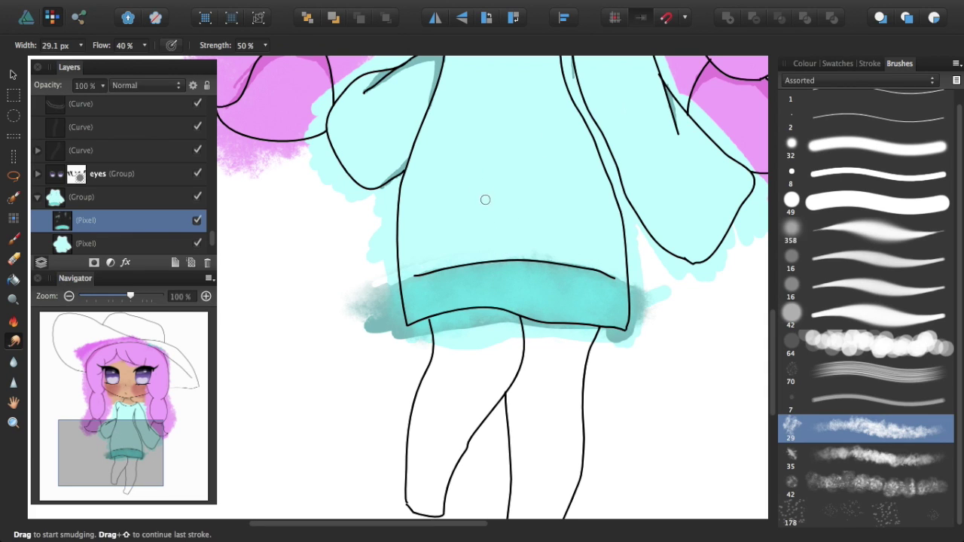
# Paint a short Y-shaped grey-teal fold on the lower front of the sweater, ending above the hem band
pyautogui.press('b')
pyautogui.moveTo(506, 227); pyautogui.dragTo(479, 178)
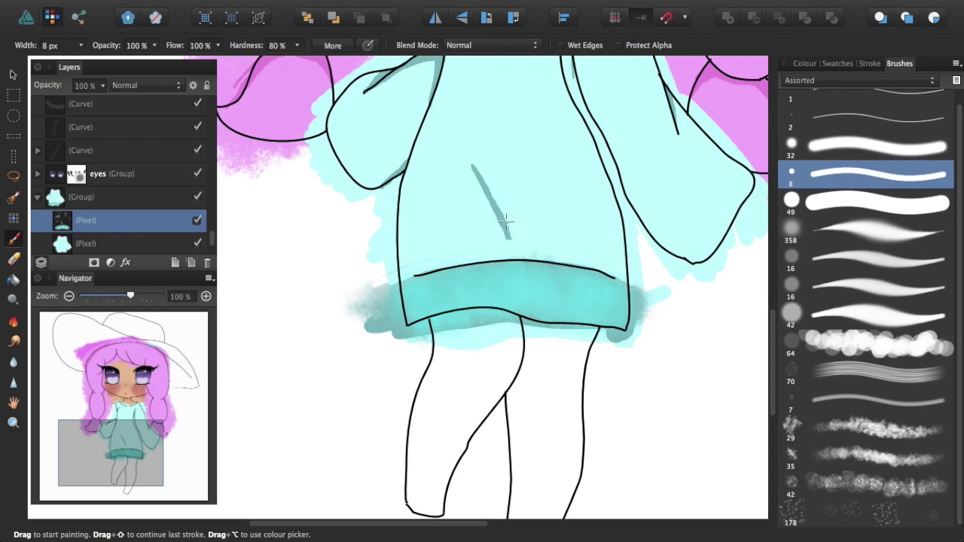
pyautogui.moveTo(130, 296); pyautogui.dragTo(100, 302)
pyautogui.moveTo(124, 355); pyautogui.dragTo(108, 434)
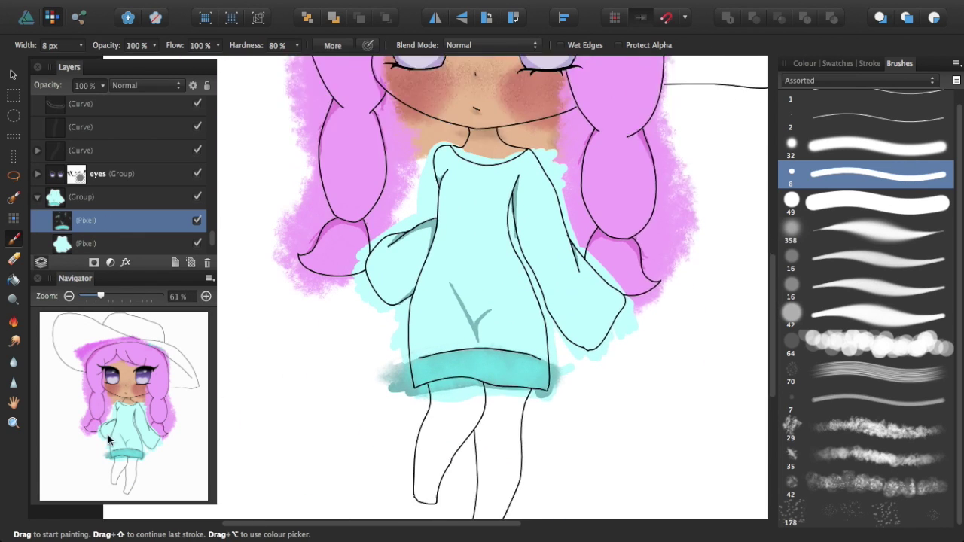
pyautogui.press('e')
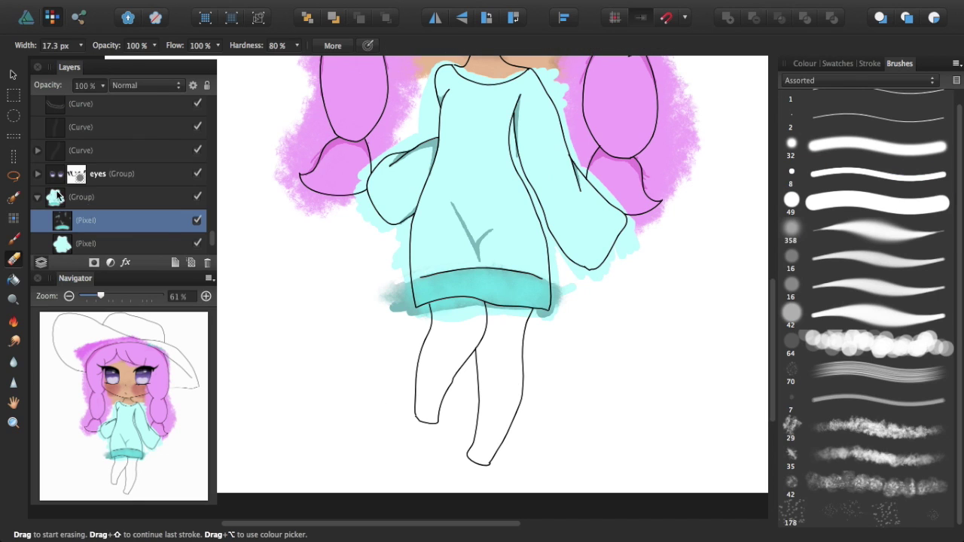
# Rename the sweater's layer group as clothes and pick a dark grey painting colour
pyautogui.doubleClick(82, 197)
pyautogui.write('clothes')
pyautogui.click(302, 249)
pyautogui.click(804, 64)
pyautogui.click(831, 120)
pyautogui.click(880, 116)
pyautogui.click(109, 341)
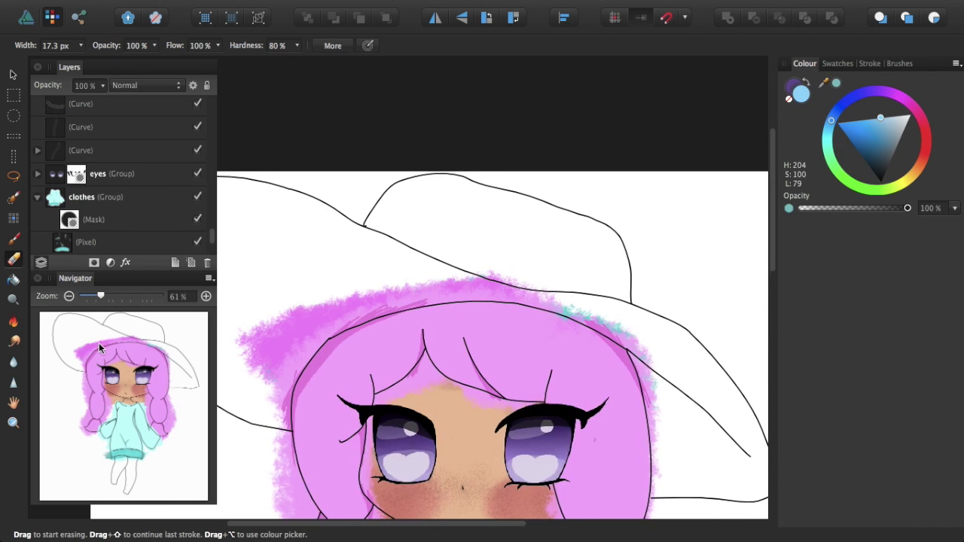
pyautogui.click(99, 346)
pyautogui.click(889, 165)
pyautogui.moveTo(101, 296); pyautogui.dragTo(92, 297)
# Add a new pixel layer inside the clothes group and paint the whole hat dark grey
pyautogui.click(117, 198)
pyautogui.scroll(-3, 119, 176)
pyautogui.click(119, 173)
pyautogui.moveTo(339, 4)
pyautogui.click(210, 7)
pyautogui.click(235, 198)
pyautogui.click(13, 238)
pyautogui.moveTo(338, 237)
pyautogui.mouseDown()
pyautogui.moveTo(301, 260)
pyautogui.moveTo(279, 309)
pyautogui.moveTo(354, 369)
pyautogui.moveTo(393, 304)
pyautogui.moveTo(557, 295)
pyautogui.moveTo(647, 429)
pyautogui.moveTo(701, 381)
pyautogui.moveTo(605, 339)
pyautogui.moveTo(542, 279)
pyautogui.moveTo(461, 240)
pyautogui.moveTo(366, 248)
pyautogui.moveTo(314, 213)
pyautogui.moveTo(280, 309)
pyautogui.moveTo(372, 316)
pyautogui.moveTo(277, 278)
pyautogui.mouseUp()
# Pick a near-black shading colour (H 204, S 4, L 15) and select the 8 px brush
pyautogui.click(805, 63)
pyautogui.click(885, 174)
pyautogui.moveTo(385, 201); pyautogui.dragTo(393, 213)
pyautogui.press('super+z')
pyautogui.click(900, 64)
pyautogui.click(866, 175)
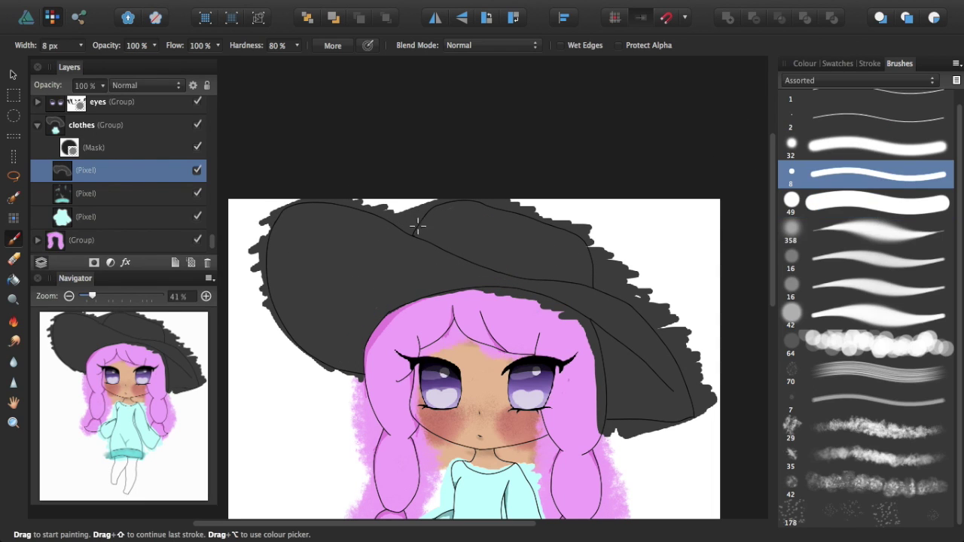
# Add a pixel layer above the hat's base colour and paint near-black shadows at the crown's crease and the brim beside the hair
pyautogui.moveTo(91, 296); pyautogui.dragTo(113, 296)
pyautogui.click(14, 239)
pyautogui.click(13, 259)
pyautogui.click(14, 239)
pyautogui.rightClick(98, 170)
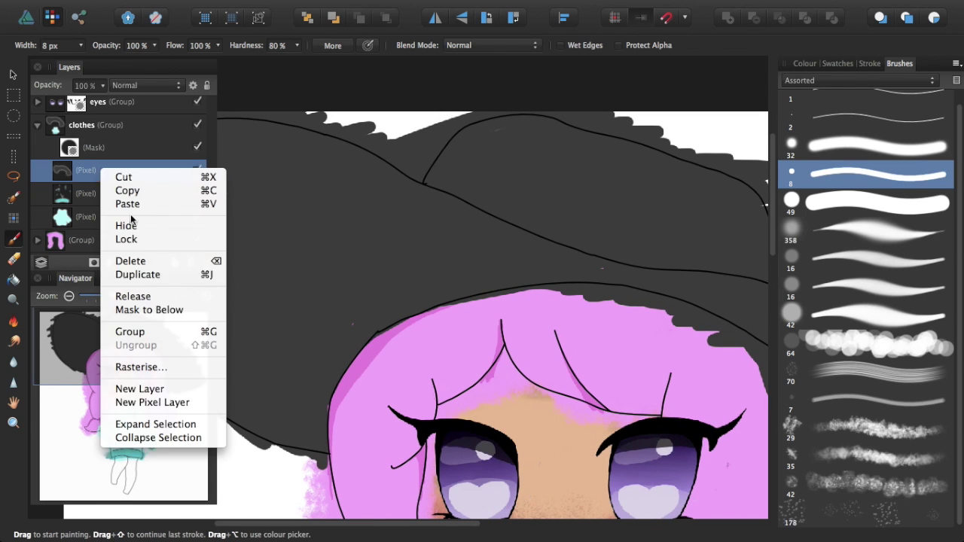
pyautogui.click(127, 404)
pyautogui.moveTo(430, 173); pyautogui.dragTo(439, 181)
pyautogui.moveTo(80, 340); pyautogui.dragTo(92, 364)
pyautogui.moveTo(374, 283); pyautogui.dragTo(365, 329)
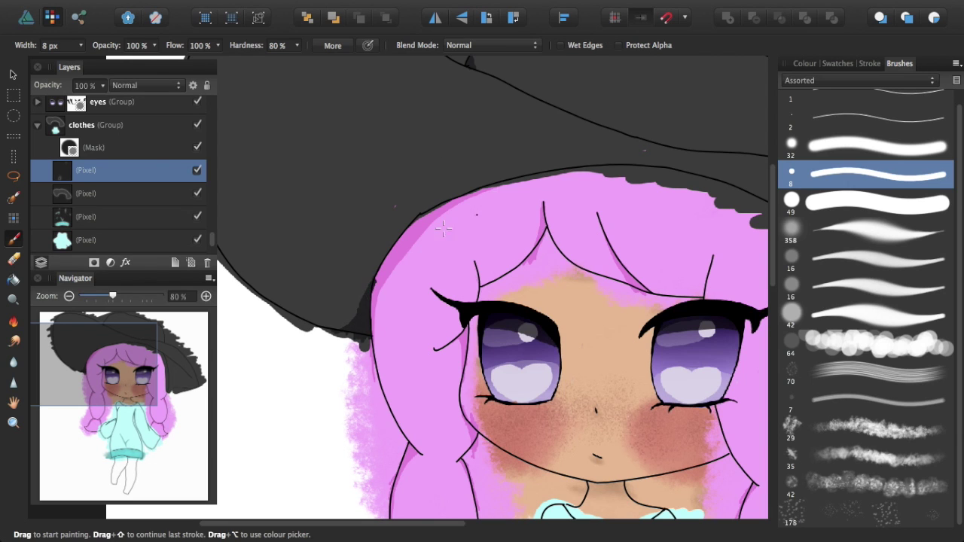
# Paint near-black shadows below the drooping brim's fold line and in its lower inner corner beside the hair
pyautogui.hscroll(10, 443, 228)
pyautogui.moveTo(395, 257); pyautogui.dragTo(442, 282)
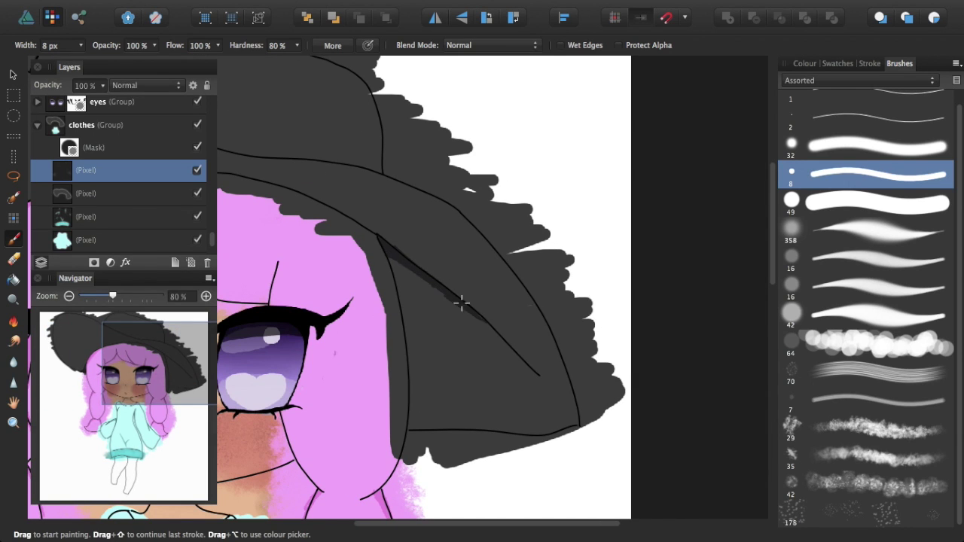
pyautogui.moveTo(394, 261)
pyautogui.mouseDown()
pyautogui.moveTo(436, 286)
pyautogui.moveTo(376, 262)
pyautogui.mouseUp()
pyautogui.press('e')
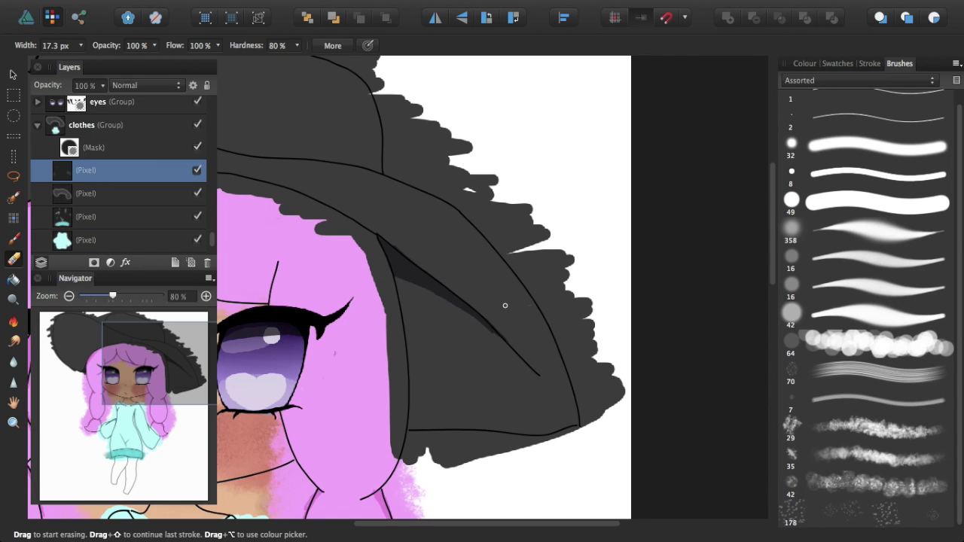
pyautogui.press('b')
pyautogui.press('e')
pyautogui.press('b')
pyautogui.moveTo(414, 393); pyautogui.dragTo(405, 419)
pyautogui.moveTo(396, 97); pyautogui.dragTo(463, 147)
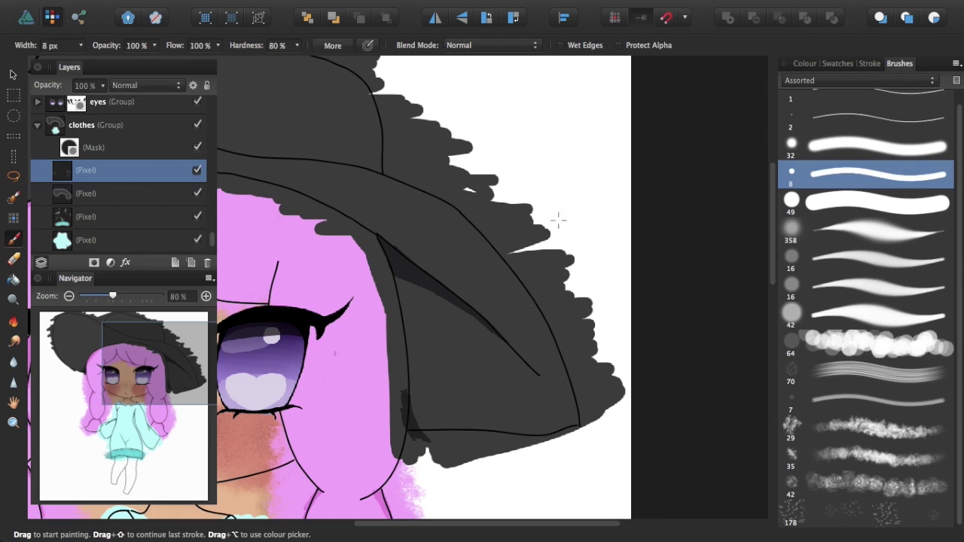
# Shade the brim along the hairline and paint a large near-black dent on the hat's crown with the 32 px brush
pyautogui.hscroll(-8, 482, 263)
pyautogui.scroll(3, 482, 264)
pyautogui.moveTo(473, 263); pyautogui.dragTo(554, 284)
pyautogui.moveTo(448, 261); pyautogui.dragTo(358, 281)
pyautogui.moveTo(459, 131); pyautogui.dragTo(541, 160)
pyautogui.click(810, 153)
pyautogui.moveTo(460, 135)
pyautogui.mouseDown()
pyautogui.moveTo(497, 170)
pyautogui.moveTo(531, 171)
pyautogui.moveTo(502, 164)
pyautogui.moveTo(540, 161)
pyautogui.moveTo(443, 129)
pyautogui.mouseUp()
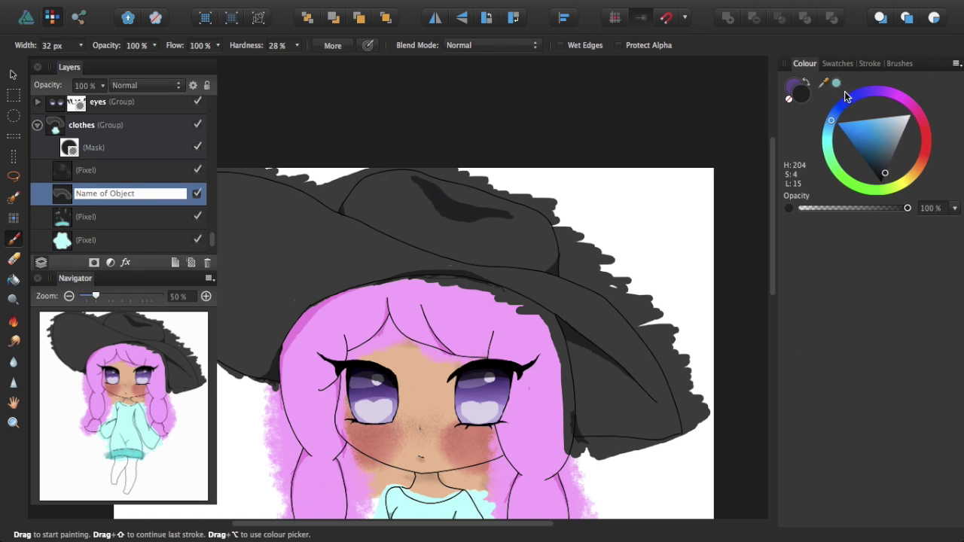
# Add a new pixel layer above the hat shading in the clothes group and select the 8 px brush
pyautogui.moveTo(144, 333); pyautogui.dragTo(134, 433)
pyautogui.click(108, 177)
pyautogui.click(211, 8)
pyautogui.click(272, 202)
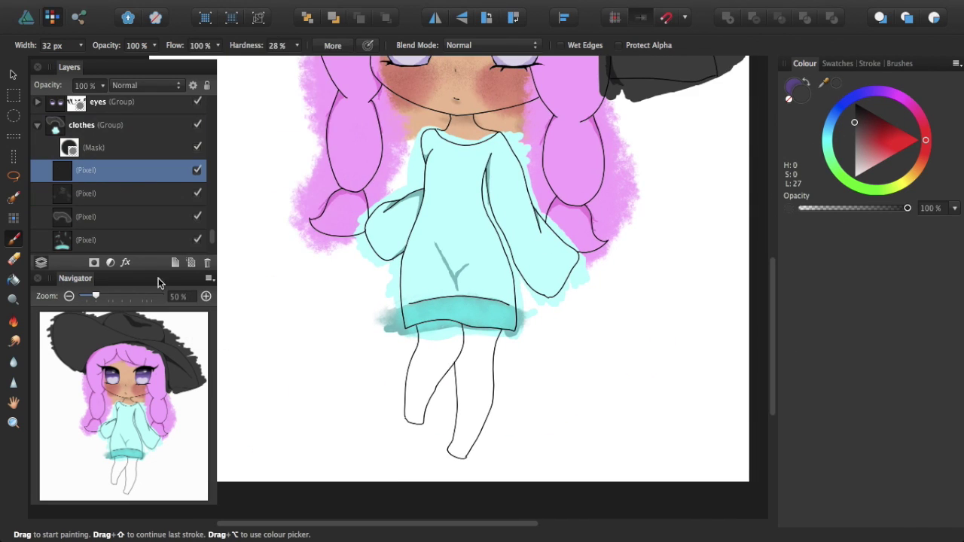
pyautogui.moveTo(96, 296); pyautogui.dragTo(138, 296)
pyautogui.click(900, 64)
pyautogui.click(877, 174)
pyautogui.click(805, 64)
# Paint mid-grey (L 70) shading on the front leg under the sweater hem and trim it with the Eraser
pyautogui.moveTo(454, 361)
pyautogui.mouseDown()
pyautogui.moveTo(438, 397)
pyautogui.moveTo(458, 363)
pyautogui.moveTo(532, 405)
pyautogui.moveTo(525, 449)
pyautogui.mouseUp()
pyautogui.click(855, 155)
pyautogui.click(488, 344)
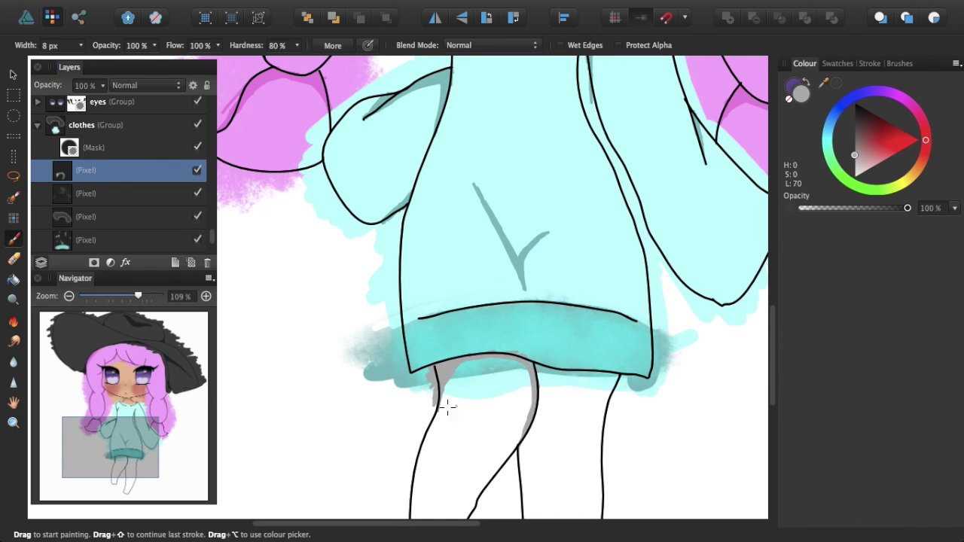
pyautogui.press('e')
pyautogui.moveTo(531, 393); pyautogui.dragTo(506, 468)
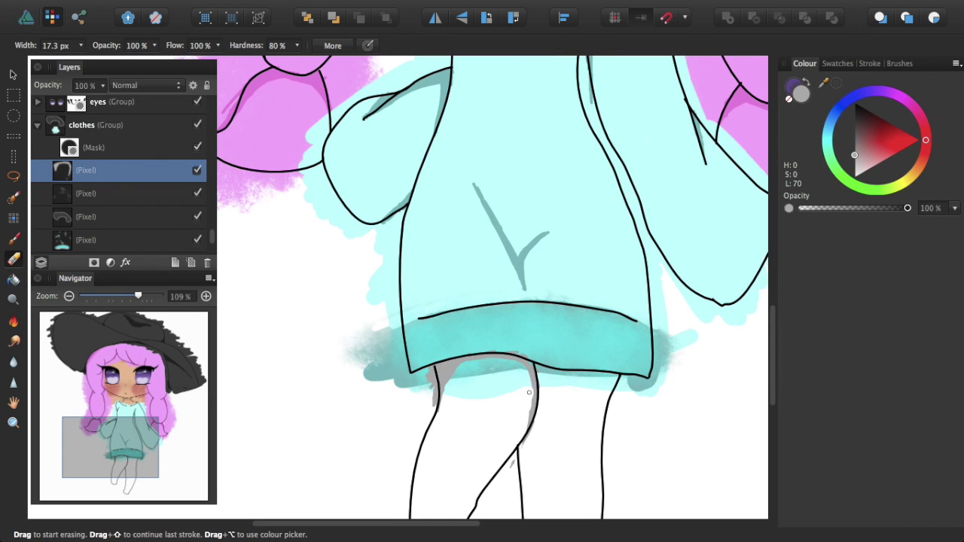
pyautogui.press('b')
# Paint light grey (L 91) shading on both legs under the hem, along the overlap and at the feet
pyautogui.scroll(-5, 772, 302)
pyautogui.click(854, 172)
pyautogui.moveTo(422, 260); pyautogui.dragTo(414, 230)
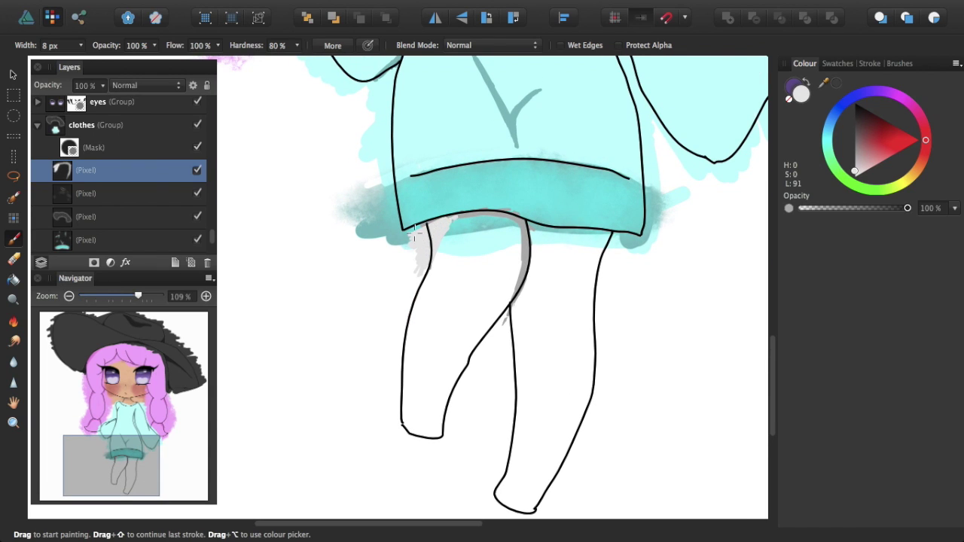
pyautogui.moveTo(435, 432); pyautogui.dragTo(450, 414)
pyautogui.moveTo(497, 502); pyautogui.dragTo(501, 473)
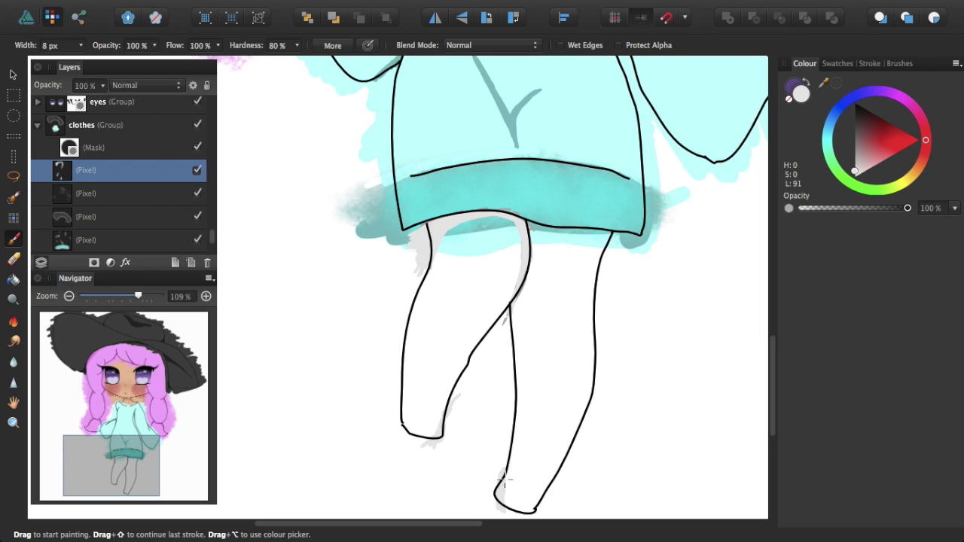
pyautogui.moveTo(607, 260); pyautogui.dragTo(605, 228)
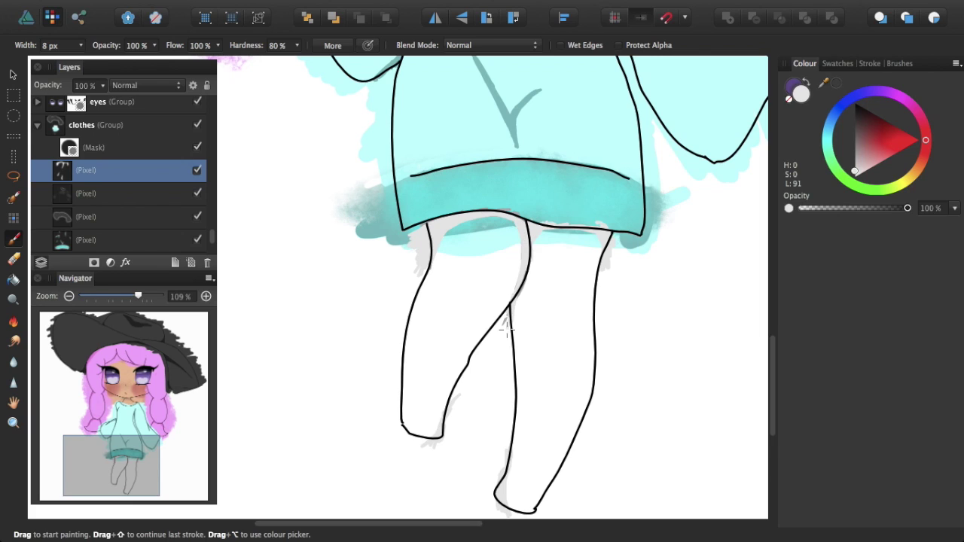
# Erase the light grey shading that spills outside the outlines of the legs and feet
pyautogui.press('e')
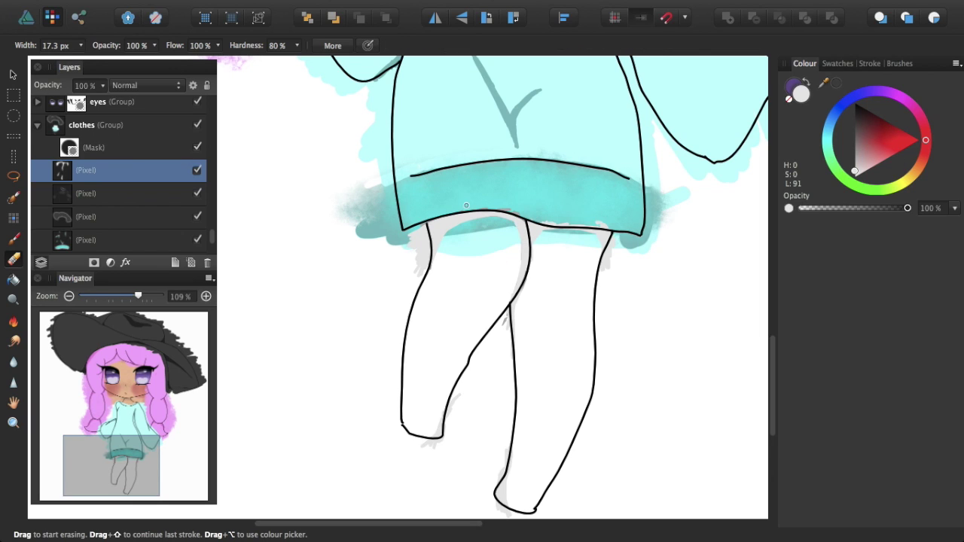
pyautogui.moveTo(425, 244); pyautogui.dragTo(419, 276)
pyautogui.moveTo(463, 392); pyautogui.dragTo(432, 454)
pyautogui.press('super+z')
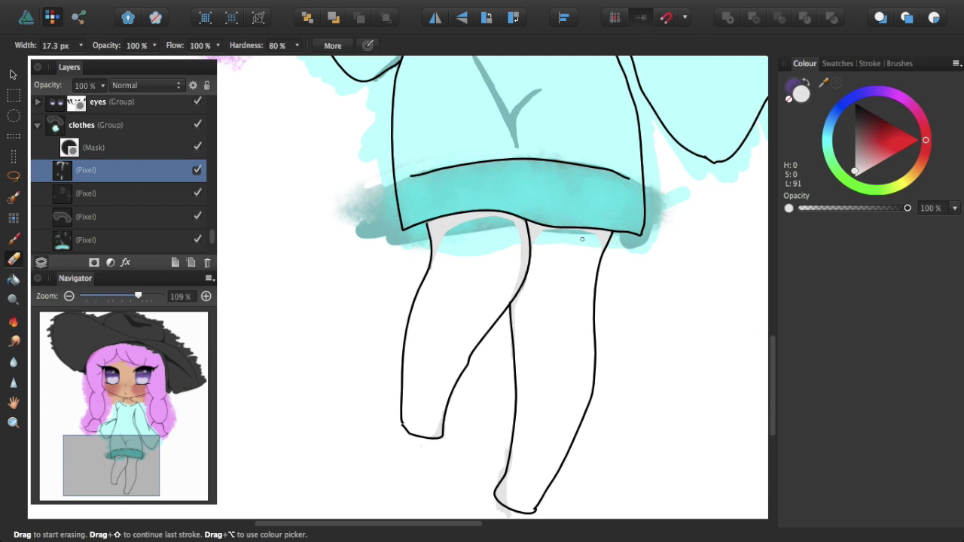
# On the hat shading layer, erase stray near-black strokes over the hairline and tidy the drooping brim's shadows
pyautogui.click(118, 193)
pyautogui.click(118, 340)
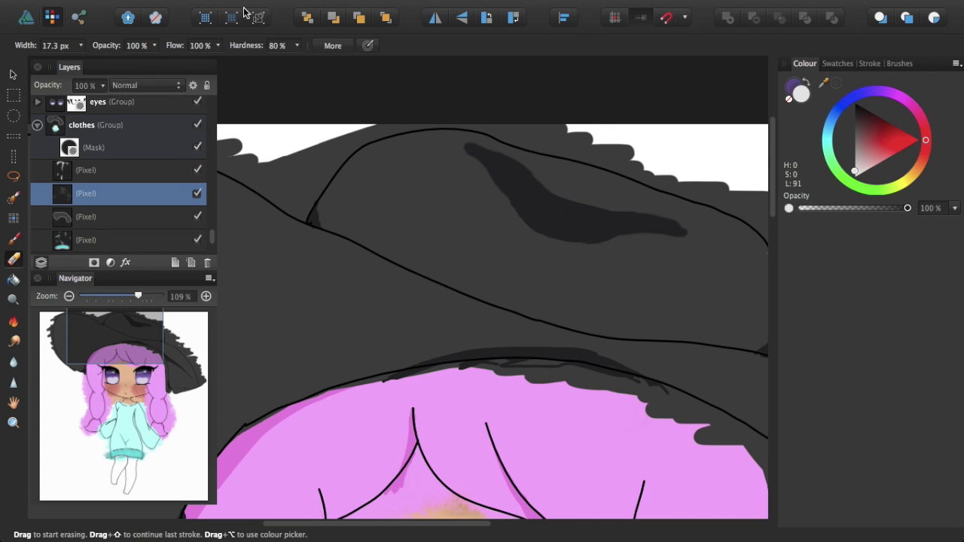
pyautogui.moveTo(427, 371); pyautogui.dragTo(480, 366)
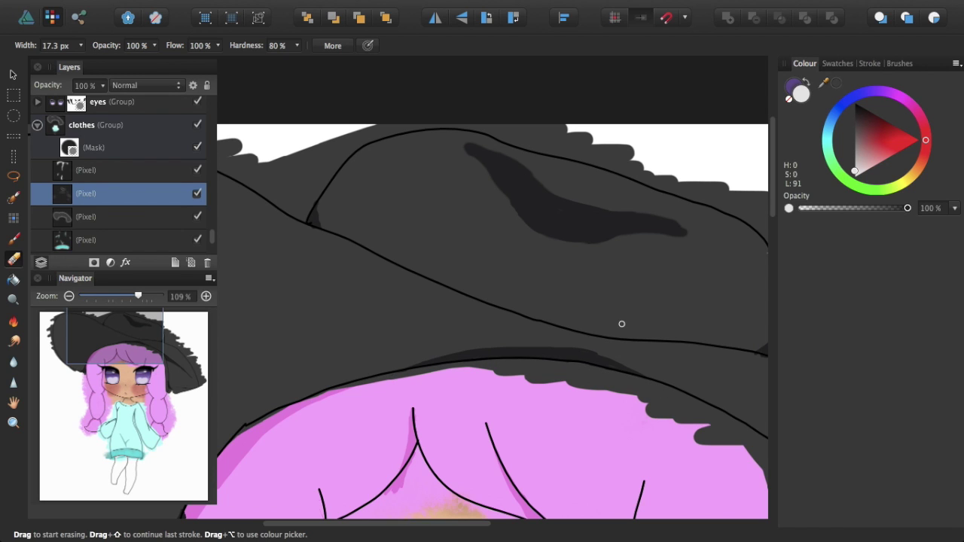
pyautogui.press('b')
pyautogui.keyDown('alt'); pyautogui.click(584, 356); pyautogui.keyUp('alt')
pyautogui.press('e')
pyautogui.moveTo(149, 332); pyautogui.dragTo(199, 391)
pyautogui.moveTo(415, 193); pyautogui.dragTo(415, 238)
pyautogui.moveTo(424, 254); pyautogui.dragTo(443, 249)
# Erase the base colour and shadow spilling below the brim's lower edge beside the hair on the two hat layers
pyautogui.moveTo(148, 371); pyautogui.dragTo(80, 376)
pyautogui.click(140, 217)
pyautogui.moveTo(331, 204); pyautogui.dragTo(432, 223)
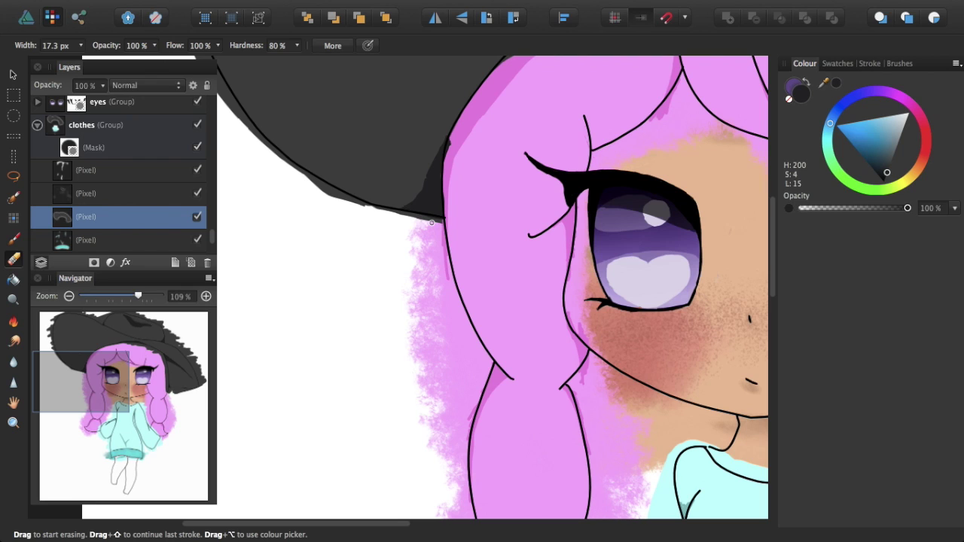
pyautogui.moveTo(365, 207)
pyautogui.mouseDown()
pyautogui.moveTo(296, 171)
pyautogui.moveTo(225, 100)
pyautogui.mouseUp()
pyautogui.click(140, 193)
pyautogui.moveTo(438, 221); pyautogui.dragTo(430, 219)
pyautogui.moveTo(140, 217); pyautogui.dragTo(140, 196)
pyautogui.press('super+z')
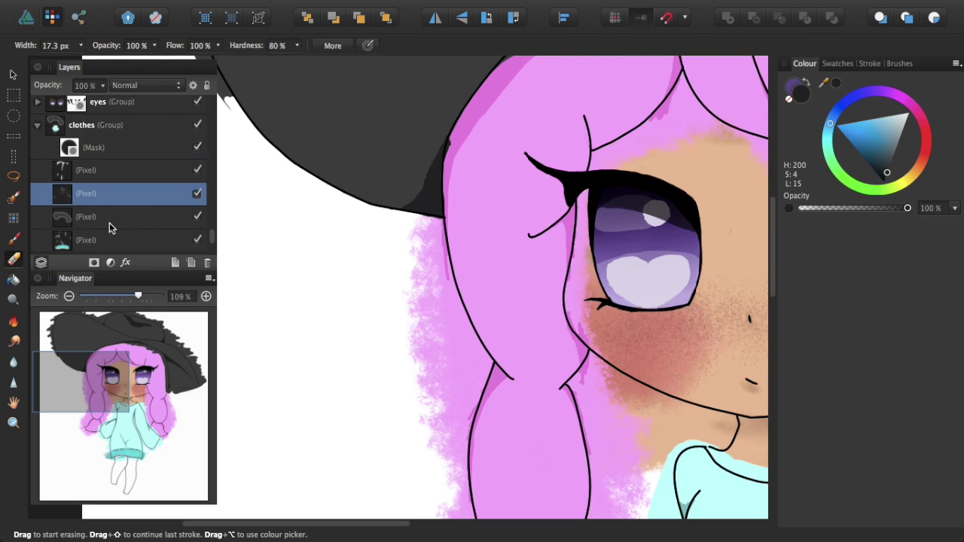
# On the hat's base layer, erase the dark grey spill around the wide brim's rounded outer edge
pyautogui.click(64, 218)
pyautogui.scroll(8, 329, 256)
pyautogui.hscroll(-5, 329, 256)
pyautogui.moveTo(386, 139); pyautogui.dragTo(365, 264)
pyautogui.moveTo(399, 160); pyautogui.dragTo(383, 262)
pyautogui.press('super+z')
pyautogui.moveTo(393, 211)
pyautogui.mouseDown()
pyautogui.moveTo(382, 188)
pyautogui.moveTo(394, 336)
pyautogui.mouseUp()
pyautogui.moveTo(372, 261)
pyautogui.mouseDown()
pyautogui.moveTo(394, 322)
pyautogui.moveTo(442, 426)
pyautogui.mouseUp()
pyautogui.moveTo(383, 132)
pyautogui.mouseDown()
pyautogui.moveTo(402, 148)
pyautogui.moveTo(398, 112)
pyautogui.moveTo(452, 86)
pyautogui.moveTo(548, 70)
pyautogui.mouseUp()
# Erase the spill above the wide brim up to the crown and touch up the hat fill with its dark grey
pyautogui.click(75, 325)
pyautogui.moveTo(360, 225)
pyautogui.mouseDown()
pyautogui.moveTo(471, 228)
pyautogui.moveTo(451, 239)
pyautogui.moveTo(482, 245)
pyautogui.moveTo(536, 240)
pyautogui.mouseUp()
pyautogui.moveTo(627, 232); pyautogui.dragTo(702, 159)
pyautogui.moveTo(663, 235)
pyautogui.mouseDown()
pyautogui.moveTo(616, 278)
pyautogui.moveTo(601, 311)
pyautogui.moveTo(534, 256)
pyautogui.moveTo(474, 263)
pyautogui.moveTo(580, 298)
pyautogui.moveTo(601, 273)
pyautogui.moveTo(598, 282)
pyautogui.mouseUp()
pyautogui.press('b')
pyautogui.keyDown('alt'); pyautogui.click(430, 326); pyautogui.keyUp('alt')
pyautogui.moveTo(516, 272); pyautogui.dragTo(464, 256)
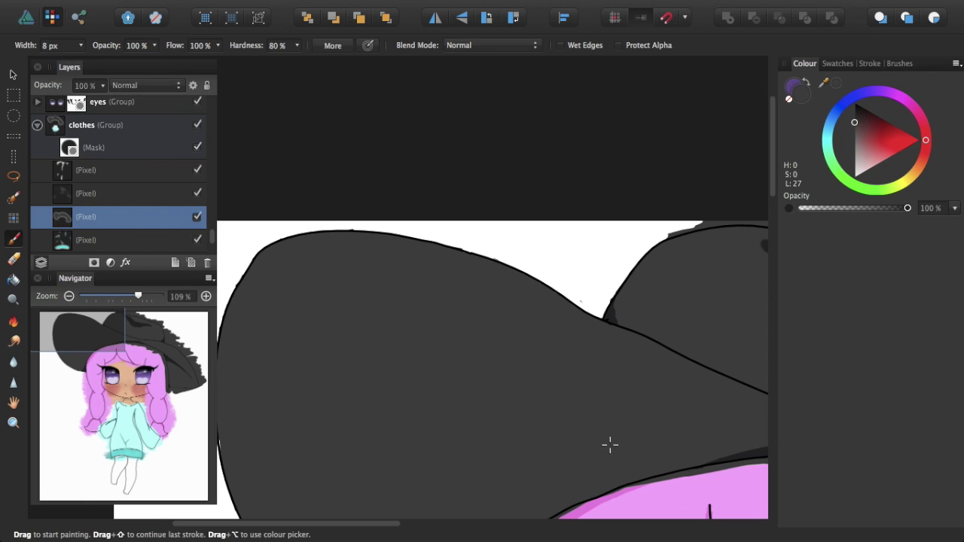
pyautogui.moveTo(610, 444); pyautogui.dragTo(259, 396)
# Erase the dark grey spill outside the outline of the hat's crown
pyautogui.press('e')
pyautogui.moveTo(306, 188)
pyautogui.mouseDown()
pyautogui.moveTo(437, 173)
pyautogui.moveTo(474, 193)
pyautogui.moveTo(565, 213)
pyautogui.moveTo(531, 188)
pyautogui.moveTo(669, 254)
pyautogui.moveTo(579, 217)
pyautogui.mouseUp()
pyautogui.moveTo(731, 218); pyautogui.dragTo(505, 196)
pyautogui.moveTo(419, 215)
pyautogui.mouseDown()
pyautogui.moveTo(449, 219)
pyautogui.moveTo(501, 281)
pyautogui.moveTo(483, 236)
pyautogui.moveTo(519, 324)
pyautogui.moveTo(510, 347)
pyautogui.mouseUp()
pyautogui.moveTo(510, 384)
pyautogui.mouseDown()
pyautogui.moveTo(536, 293)
pyautogui.moveTo(659, 418)
pyautogui.moveTo(539, 355)
pyautogui.moveTo(554, 403)
pyautogui.moveTo(678, 452)
pyautogui.moveTo(687, 495)
pyautogui.moveTo(622, 447)
pyautogui.moveTo(708, 513)
pyautogui.mouseUp()
# Erase the dark grey spill outside the pointed side of the hat's brim, along its outer curve and lower edge
pyautogui.scroll(-5, 600, 334)
pyautogui.hscroll(5, 600, 334)
pyautogui.moveTo(482, 205)
pyautogui.mouseDown()
pyautogui.moveTo(527, 308)
pyautogui.moveTo(401, 205)
pyautogui.mouseUp()
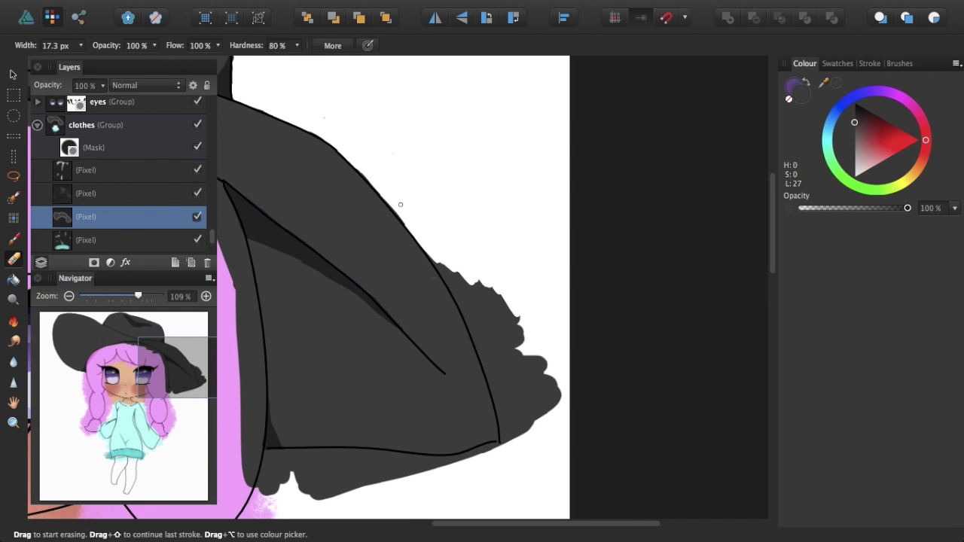
pyautogui.moveTo(454, 271)
pyautogui.mouseDown()
pyautogui.moveTo(538, 406)
pyautogui.moveTo(488, 349)
pyautogui.moveTo(497, 399)
pyautogui.moveTo(488, 374)
pyautogui.mouseUp()
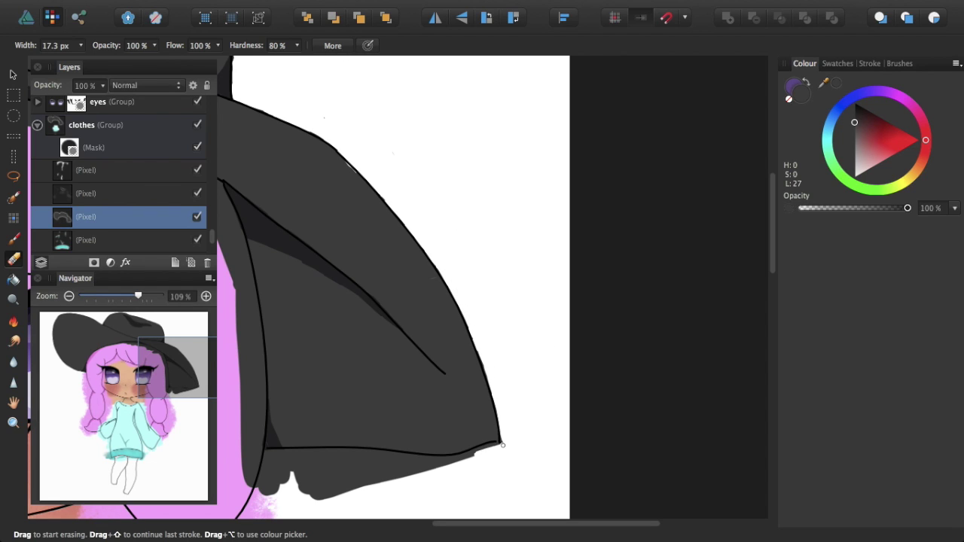
pyautogui.moveTo(483, 449); pyautogui.dragTo(428, 467)
pyautogui.moveTo(263, 494)
pyautogui.mouseDown()
pyautogui.moveTo(264, 463)
pyautogui.moveTo(399, 456)
pyautogui.moveTo(354, 479)
pyautogui.moveTo(294, 474)
pyautogui.moveTo(331, 486)
pyautogui.mouseUp()
# Clean up the hat's dark grey edge where the brim meets the hair, erasing overlaps and repainting missed spots
pyautogui.click(135, 371)
pyautogui.moveTo(135, 371); pyautogui.dragTo(136, 365)
pyautogui.moveTo(277, 144)
pyautogui.mouseDown()
pyautogui.moveTo(418, 137)
pyautogui.moveTo(421, 188)
pyautogui.moveTo(497, 150)
pyautogui.moveTo(614, 215)
pyautogui.moveTo(547, 203)
pyautogui.moveTo(626, 242)
pyautogui.moveTo(627, 284)
pyautogui.moveTo(652, 284)
pyautogui.moveTo(664, 384)
pyautogui.mouseUp()
pyautogui.press('b')
pyautogui.moveTo(655, 271)
pyautogui.mouseDown()
pyautogui.moveTo(667, 384)
pyautogui.moveTo(646, 450)
pyautogui.moveTo(657, 441)
pyautogui.moveTo(659, 331)
pyautogui.mouseUp()
pyautogui.press('e')
pyautogui.press('b')
pyautogui.press('e')
pyautogui.moveTo(653, 459)
pyautogui.mouseDown()
pyautogui.moveTo(651, 490)
pyautogui.moveTo(663, 432)
pyautogui.mouseUp()
pyautogui.click(693, 437)
pyautogui.press('super+z')
# Erase the hat colour and shadow overlapping the top of the pink hair along the brim's underside
pyautogui.moveTo(89, 373); pyautogui.dragTo(105, 356)
pyautogui.moveTo(469, 215)
pyautogui.mouseDown()
pyautogui.moveTo(587, 197)
pyautogui.moveTo(564, 199)
pyautogui.mouseUp()
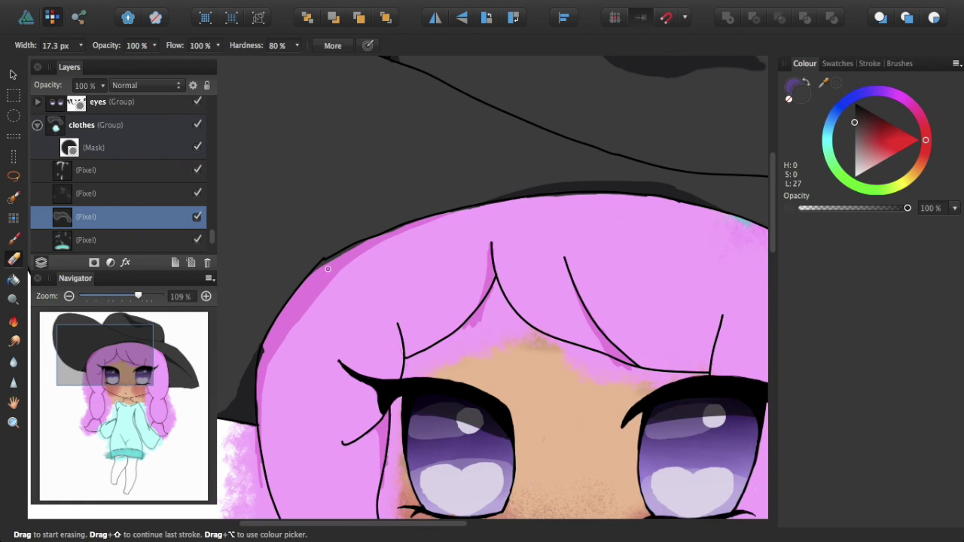
pyautogui.click(160, 195)
pyautogui.moveTo(264, 349); pyautogui.dragTo(262, 363)
pyautogui.click(168, 214)
pyautogui.press('b')
# On the sweater's shading layer, erase the teal hem colour and shadows spilling outside the sweater's outline
pyautogui.moveTo(111, 384)
pyautogui.mouseDown()
pyautogui.moveTo(118, 407)
pyautogui.moveTo(101, 392)
pyautogui.mouseUp()
pyautogui.click(151, 240)
pyautogui.scroll(5, 261, 129)
pyautogui.press('e')
pyautogui.scroll(-10, 401, 255)
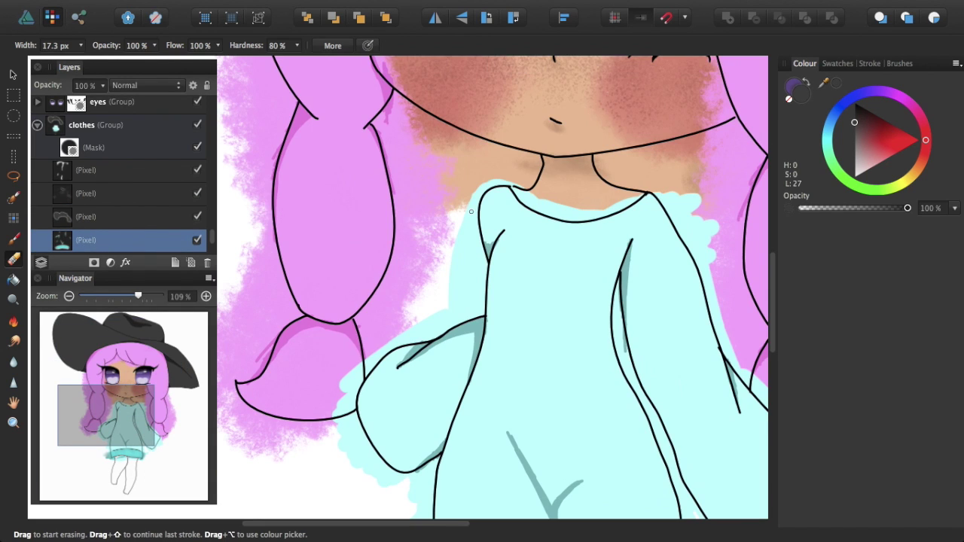
pyautogui.scroll(-4, 136, 188)
pyautogui.moveTo(115, 421); pyautogui.dragTo(150, 433)
pyautogui.moveTo(352, 247); pyautogui.dragTo(350, 229)
pyautogui.moveTo(427, 473); pyautogui.dragTo(417, 516)
pyautogui.moveTo(127, 414); pyautogui.dragTo(122, 433)
pyautogui.moveTo(461, 384); pyautogui.dragTo(260, 377)
pyautogui.moveTo(140, 451); pyautogui.dragTo(113, 445)
pyautogui.moveTo(369, 384)
pyautogui.mouseDown()
pyautogui.moveTo(404, 443)
pyautogui.moveTo(448, 431)
pyautogui.mouseUp()
# On the sweater's base layer, erase the pale cyan spill around the cuff, the hem and the gap between sleeve and body
pyautogui.click(105, 175)
pyautogui.moveTo(327, 185); pyautogui.dragTo(317, 259)
pyautogui.moveTo(333, 209)
pyautogui.mouseDown()
pyautogui.moveTo(352, 159)
pyautogui.moveTo(337, 194)
pyautogui.moveTo(385, 276)
pyautogui.moveTo(320, 198)
pyautogui.mouseUp()
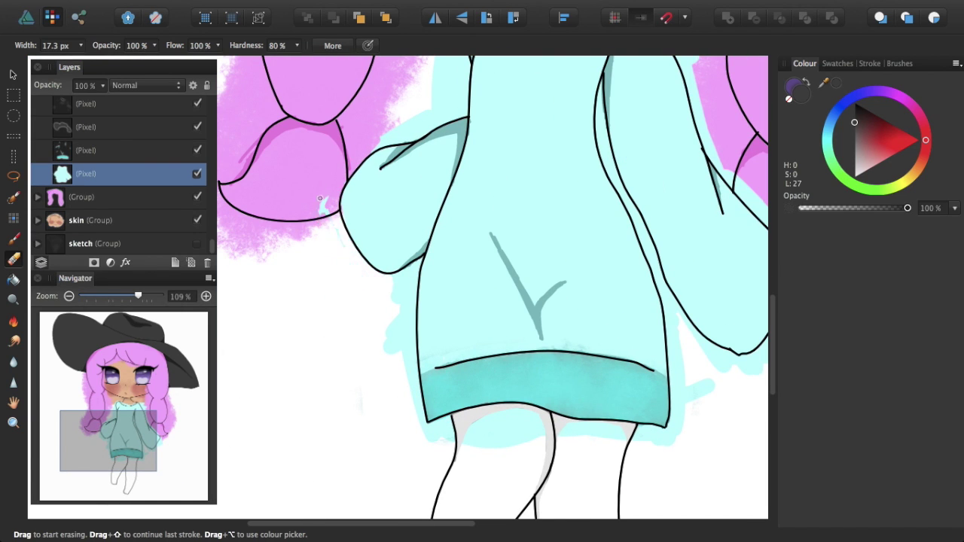
pyautogui.moveTo(414, 268)
pyautogui.mouseDown()
pyautogui.moveTo(409, 346)
pyautogui.moveTo(425, 406)
pyautogui.moveTo(512, 429)
pyautogui.moveTo(496, 428)
pyautogui.moveTo(678, 369)
pyautogui.moveTo(708, 407)
pyautogui.mouseUp()
pyautogui.moveTo(678, 373); pyautogui.dragTo(669, 326)
pyautogui.moveTo(607, 75)
pyautogui.mouseDown()
pyautogui.moveTo(611, 174)
pyautogui.moveTo(643, 233)
pyautogui.mouseUp()
pyautogui.moveTo(686, 336); pyautogui.dragTo(728, 368)
# Erase the pale cyan spill around the wide sleeve, its shoulder and the sweater's neckline
pyautogui.moveTo(108, 441); pyautogui.dragTo(138, 441)
pyautogui.moveTo(493, 351)
pyautogui.mouseDown()
pyautogui.moveTo(511, 363)
pyautogui.moveTo(546, 351)
pyautogui.moveTo(579, 286)
pyautogui.moveTo(574, 330)
pyautogui.mouseUp()
pyautogui.moveTo(503, 174)
pyautogui.mouseDown()
pyautogui.moveTo(577, 250)
pyautogui.moveTo(584, 278)
pyautogui.mouseUp()
pyautogui.scroll(5, 563, 306)
pyautogui.moveTo(444, 184); pyautogui.dragTo(506, 343)
pyautogui.moveTo(418, 178); pyautogui.dragTo(333, 201)
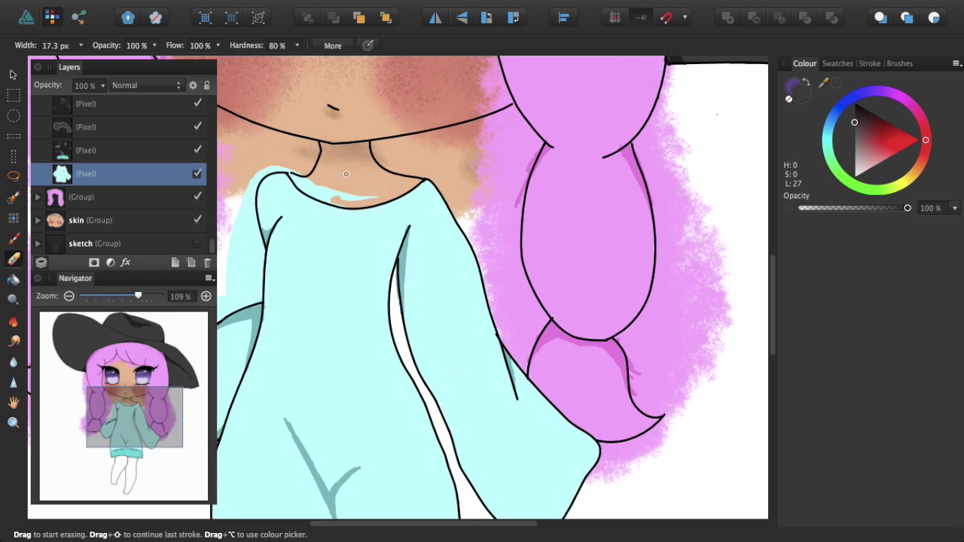
pyautogui.moveTo(289, 173); pyautogui.dragTo(363, 202)
# Erase the remaining pale cyan spill outside the other shoulder and the bent sleeve
pyautogui.hscroll(-5, 369, 202)
pyautogui.scroll(2, 369, 201)
pyautogui.moveTo(433, 234)
pyautogui.mouseDown()
pyautogui.moveTo(460, 227)
pyautogui.moveTo(430, 285)
pyautogui.moveTo(425, 361)
pyautogui.moveTo(346, 392)
pyautogui.mouseUp()
pyautogui.click(113, 149)
pyautogui.click(113, 174)
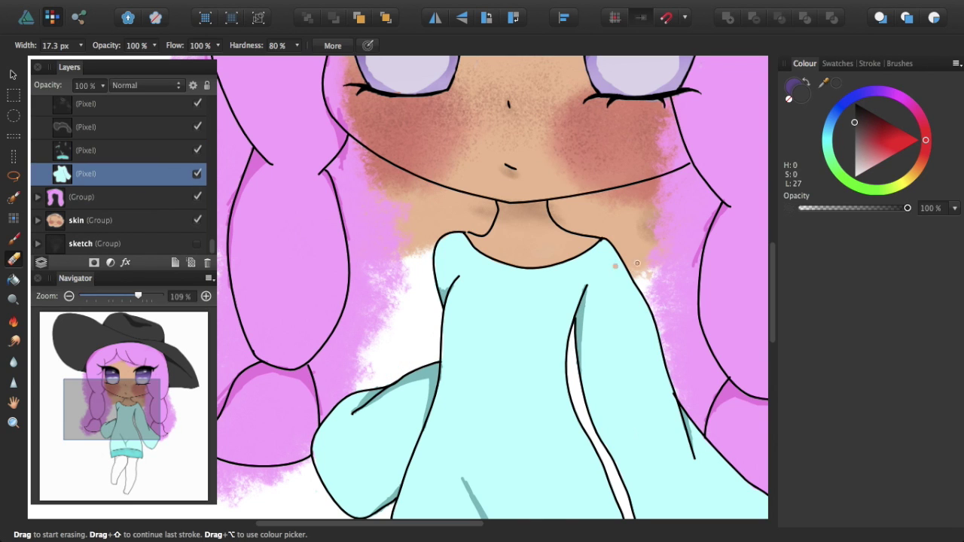
# Expand the hair group and select both pink braids with the 64 px Selection Brush snapping to edges
pyautogui.scroll(-10, 424, 304)
pyautogui.scroll(10, 424, 303)
pyautogui.hscroll(-3, 424, 303)
pyautogui.click(158, 197)
pyautogui.click(37, 198)
pyautogui.moveTo(304, 85)
pyautogui.mouseDown()
pyautogui.moveTo(298, 273)
pyautogui.moveTo(327, 328)
pyautogui.mouseUp()
pyautogui.click(14, 197)
pyautogui.moveTo(138, 296); pyautogui.dragTo(96, 296)
pyautogui.moveTo(363, 141); pyautogui.dragTo(389, 239)
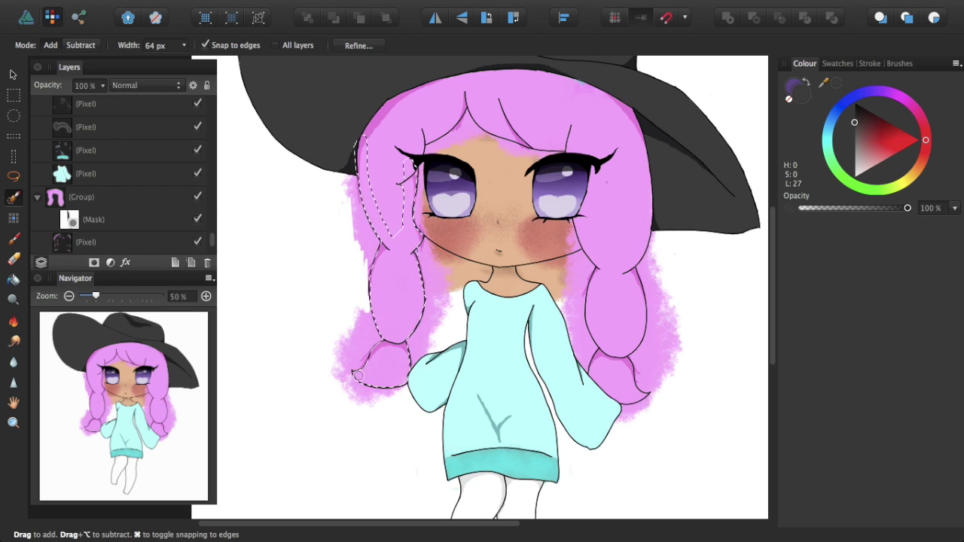
pyautogui.moveTo(627, 377); pyautogui.dragTo(596, 366)
# Invert the selection and erase the pink spill around both braids with the 49 px eraser brush
pyautogui.press('e')
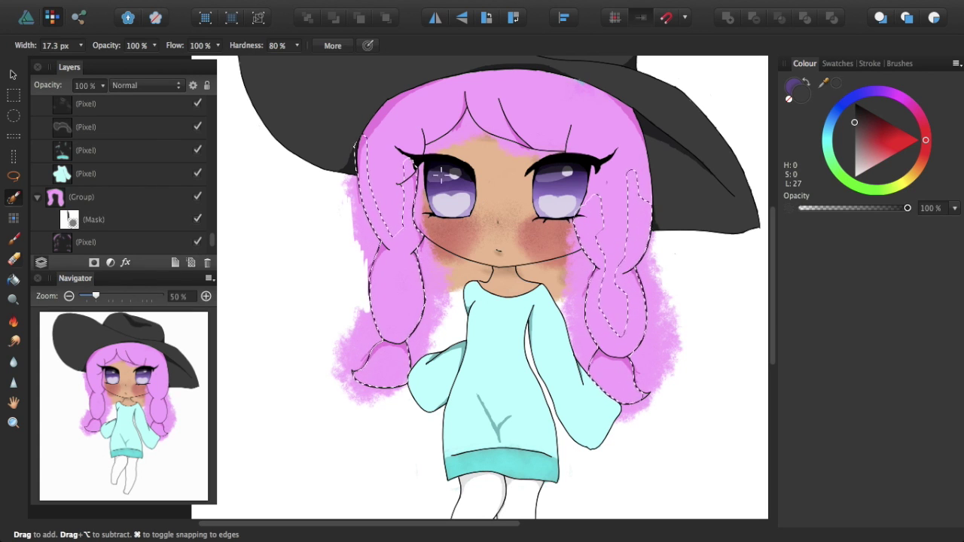
pyautogui.click(245, 6)
pyautogui.click(264, 51)
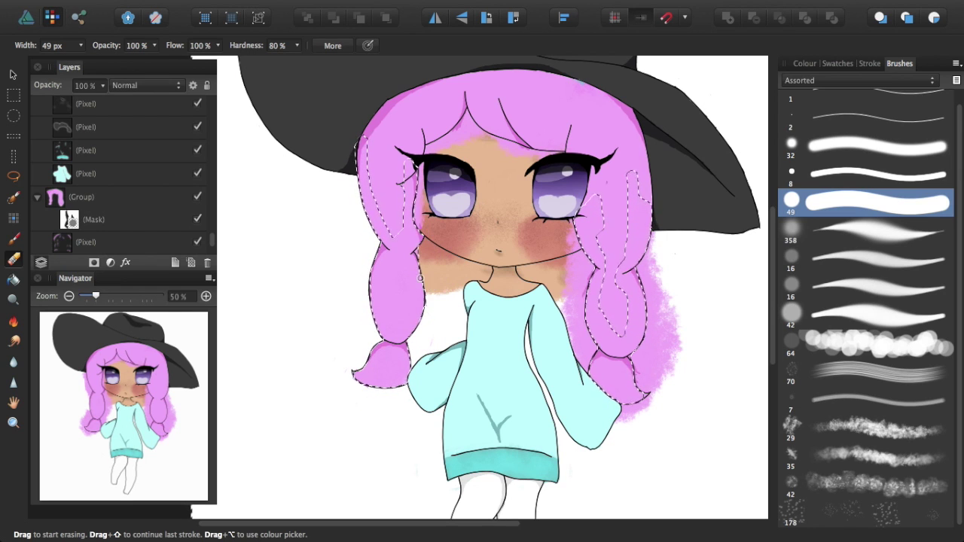
pyautogui.moveTo(582, 226); pyautogui.dragTo(587, 292)
pyautogui.moveTo(653, 397); pyautogui.dragTo(719, 243)
# On the hair group's mask, erase the pink spill over the forehead below the fringe
pyautogui.press('w')
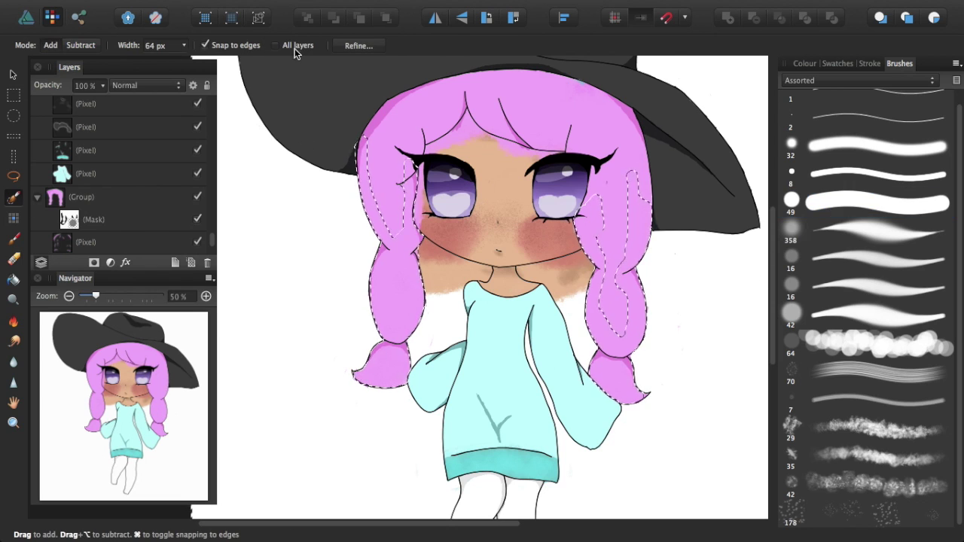
pyautogui.press('super+z')
pyautogui.press('super+z')
pyautogui.click(113, 242)
pyautogui.press('e')
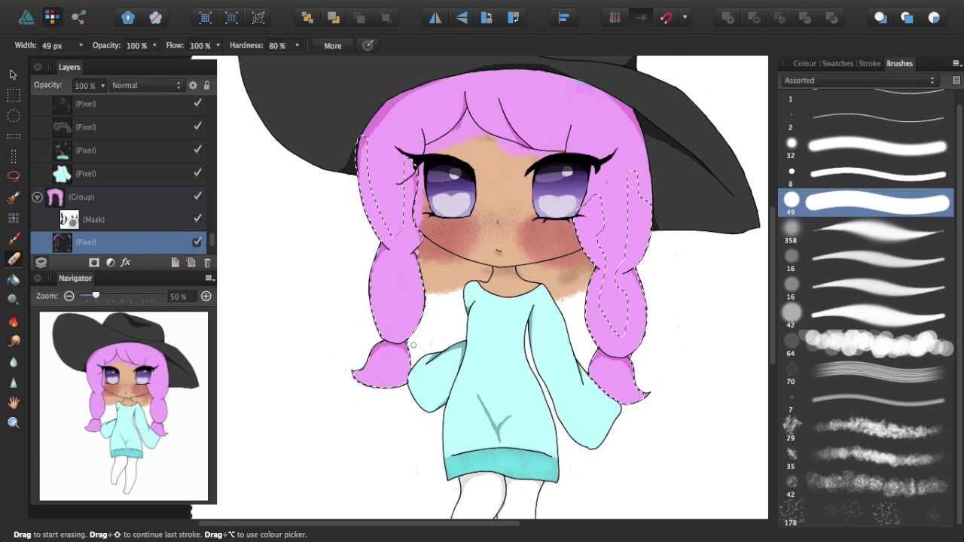
pyautogui.click(67, 220)
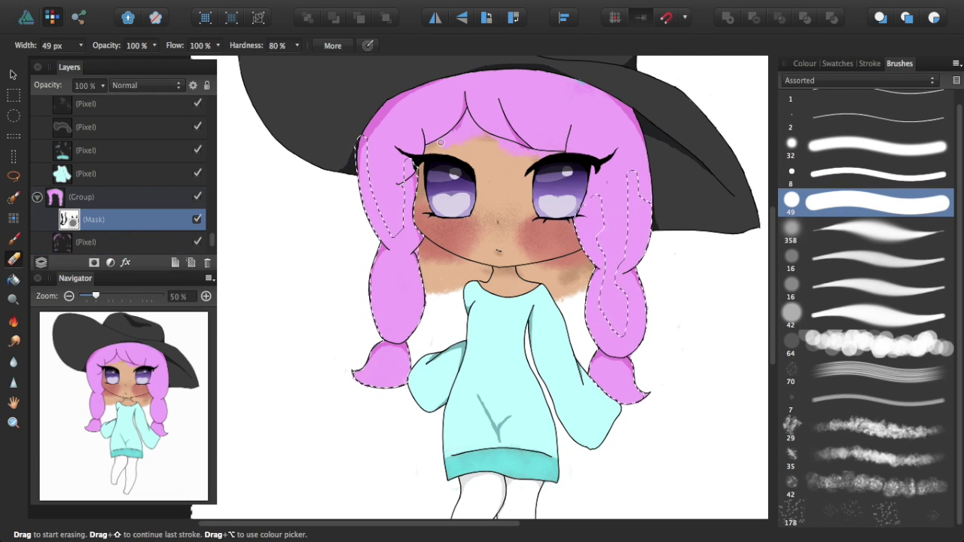
# Sample the hair's pink and paint over the stray cyan patch on the hair just below the brim
pyautogui.press('b')
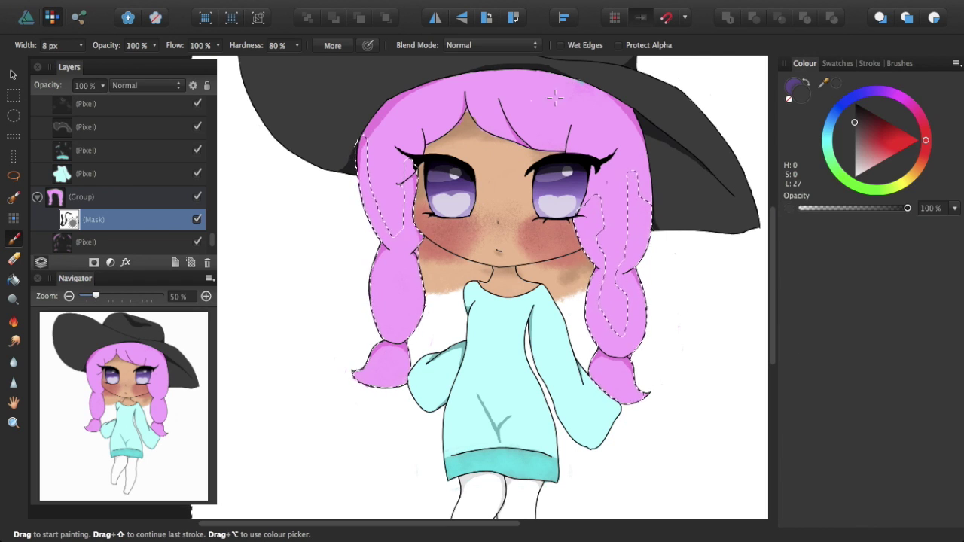
pyautogui.click(836, 83)
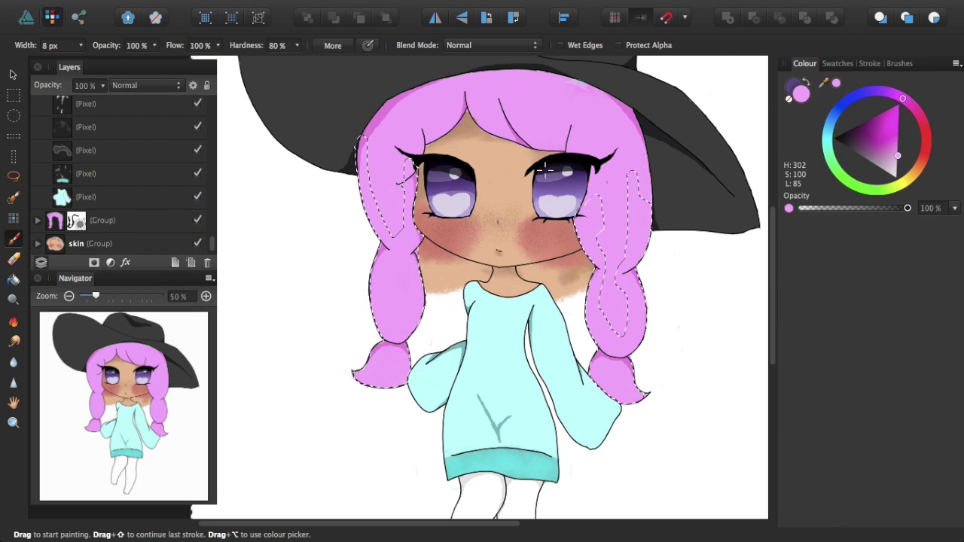
pyautogui.moveTo(91, 220); pyautogui.dragTo(95, 226)
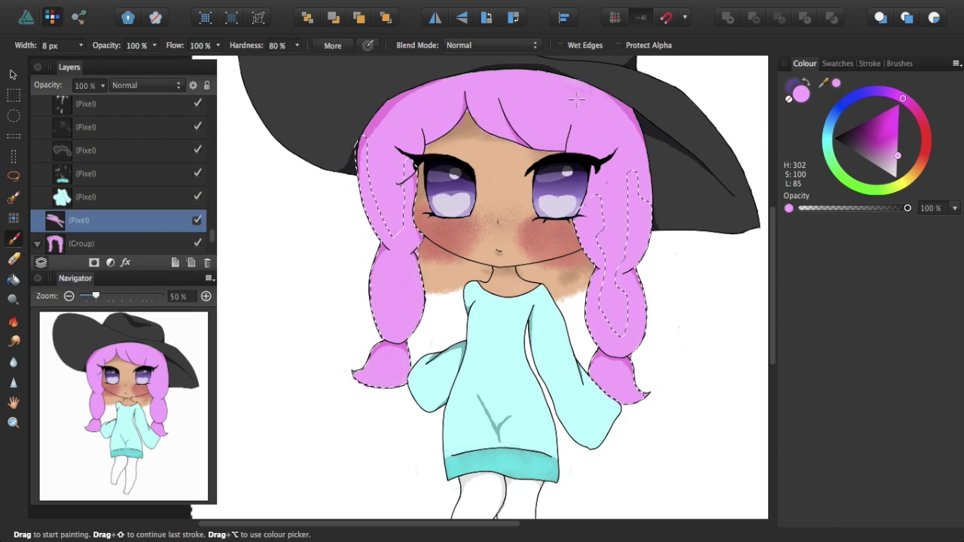
pyautogui.click(82, 243)
pyautogui.click(465, 119)
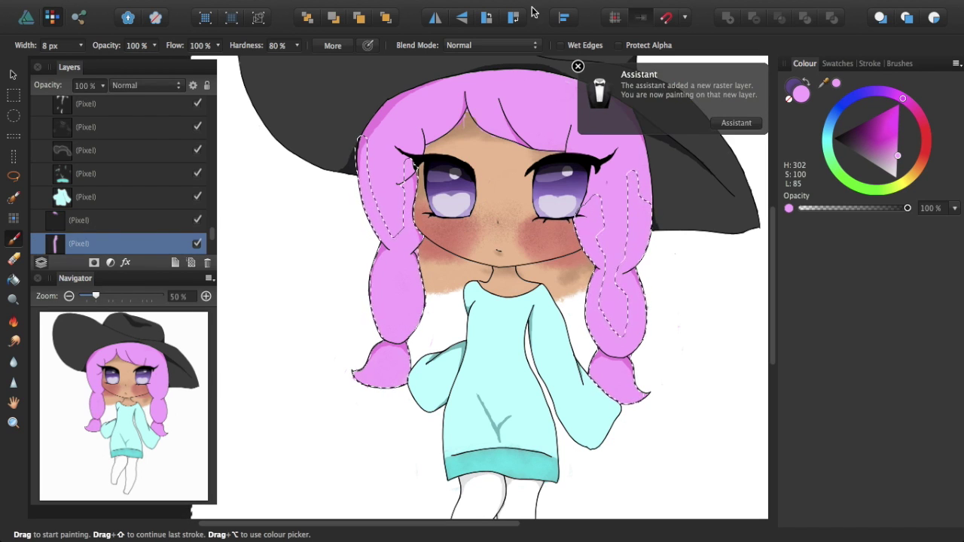
# Erase the stray paint around the fringe's parting, working on the hair group's mask
pyautogui.press('e')
pyautogui.click(91, 214)
pyautogui.moveTo(213, 234); pyautogui.dragTo(212, 226)
pyautogui.click(37, 156)
pyautogui.click(99, 227)
pyautogui.click(459, 117)
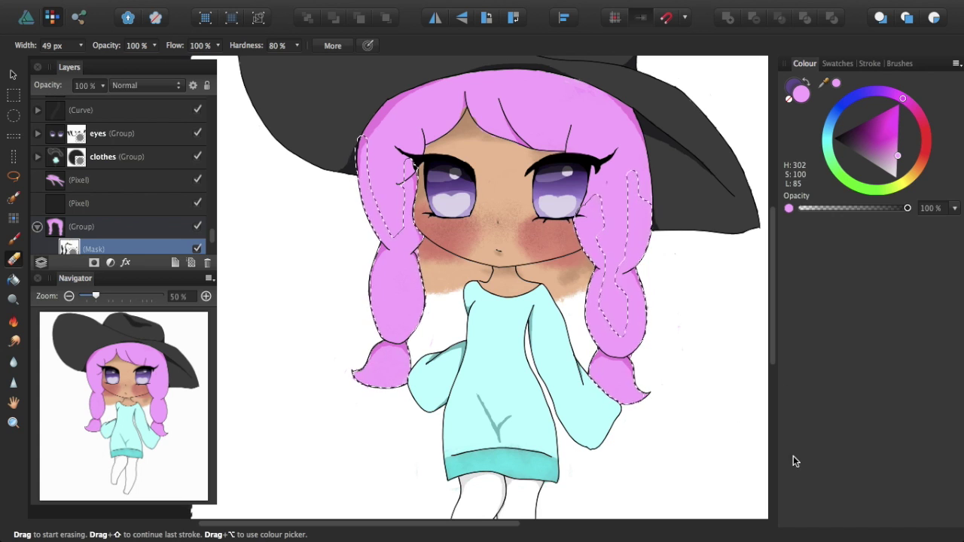
# Select the base layer in the skin group and erase skin colour beside the braid below the cheek
pyautogui.click(38, 227)
pyautogui.click(91, 221)
pyautogui.click(38, 221)
pyautogui.moveTo(212, 241); pyautogui.dragTo(213, 258)
pyautogui.click(85, 220)
pyautogui.moveTo(420, 252); pyautogui.dragTo(430, 260)
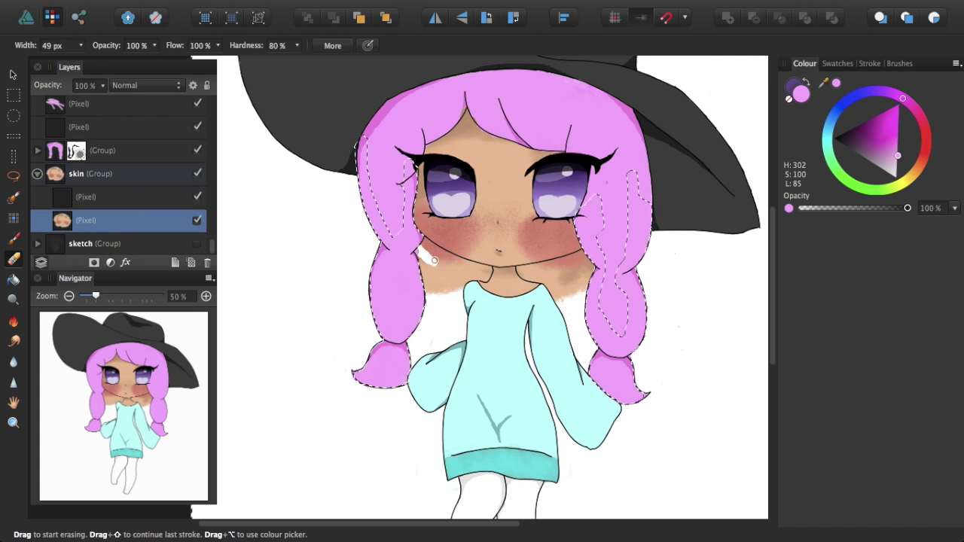
# Try to erase the skin spill using a new Selection Brush selection along the face
pyautogui.press('w')
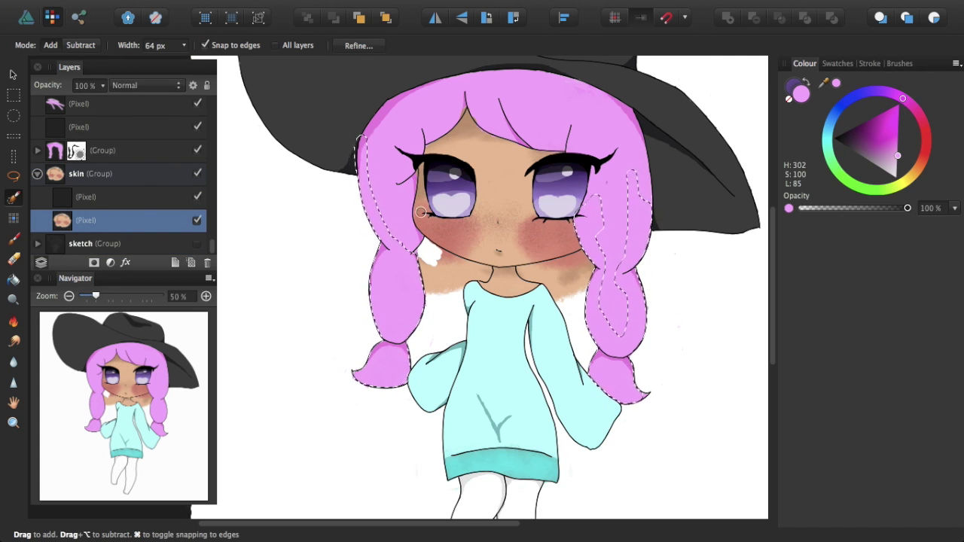
pyautogui.click(251, 7)
pyautogui.click(267, 37)
pyautogui.moveTo(423, 143); pyautogui.dragTo(424, 192)
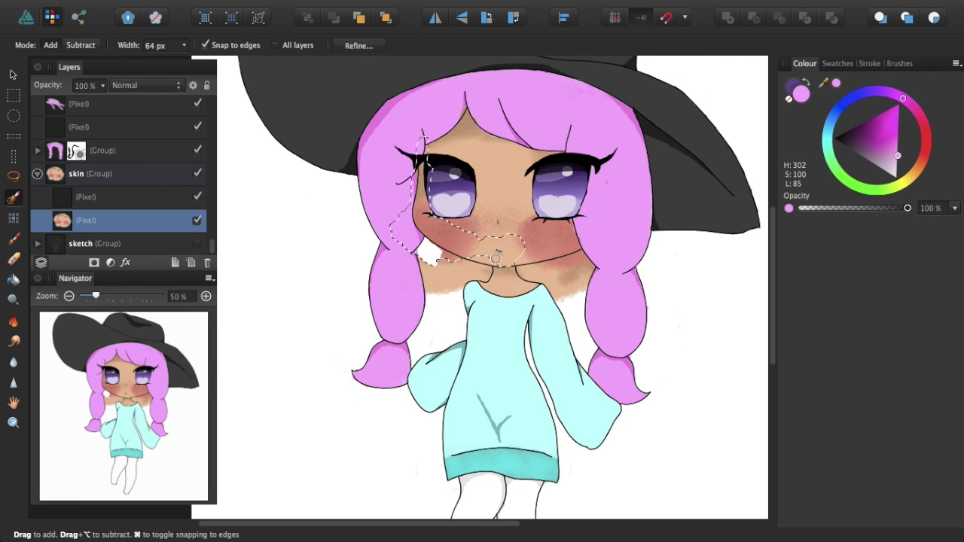
pyautogui.press('e')
pyautogui.moveTo(429, 270)
pyautogui.mouseDown()
pyautogui.moveTo(444, 286)
pyautogui.moveTo(482, 274)
pyautogui.mouseUp()
pyautogui.press('super+z')
# Clear the selection and erase the skin colour spilling below the jaw on both sides of the neck
pyautogui.press('super+d')
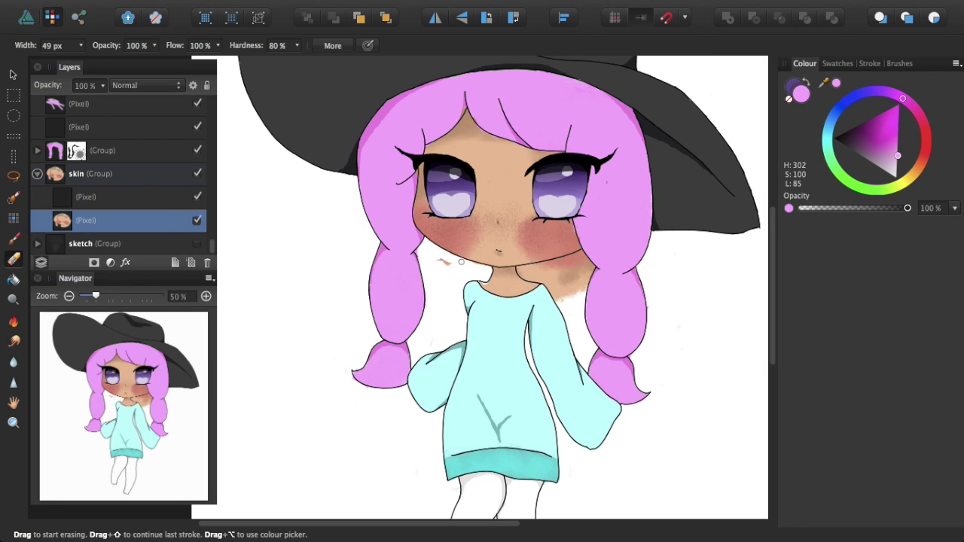
pyautogui.moveTo(577, 270); pyautogui.dragTo(580, 298)
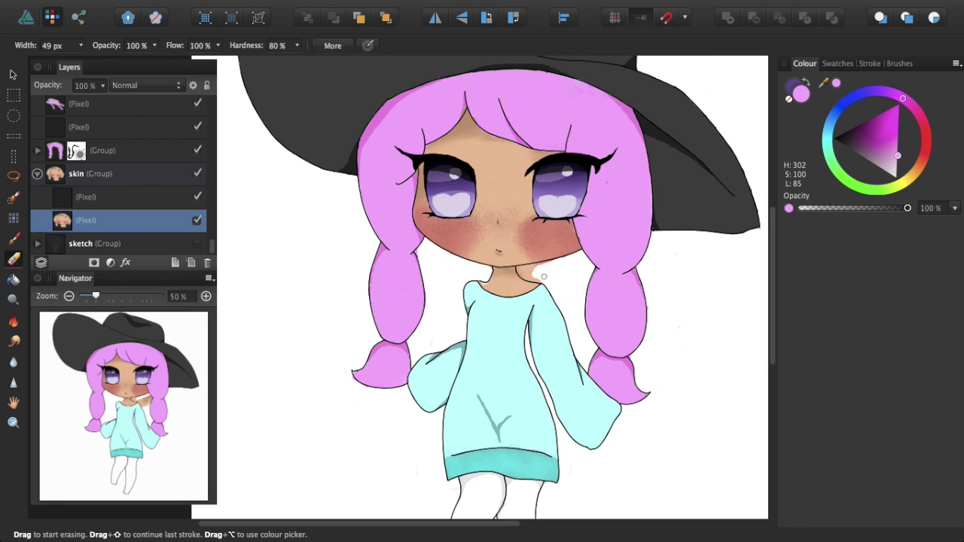
pyautogui.press('w')
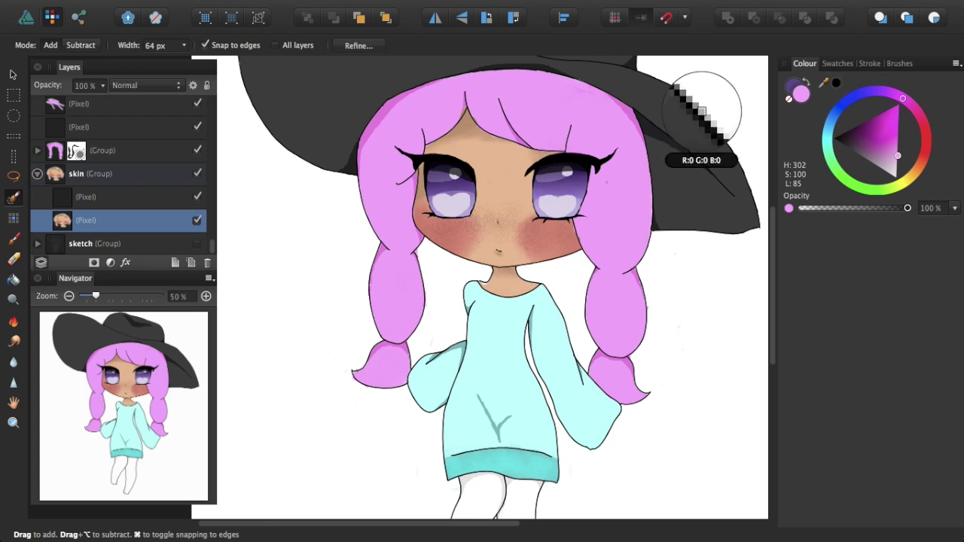
# Try to retouch the braid beside the cheek on the hair group's mask with sampled pink and the 49 px brush
pyautogui.press('b')
pyautogui.keyDown('alt'); pyautogui.click(416, 213); pyautogui.keyUp('alt')
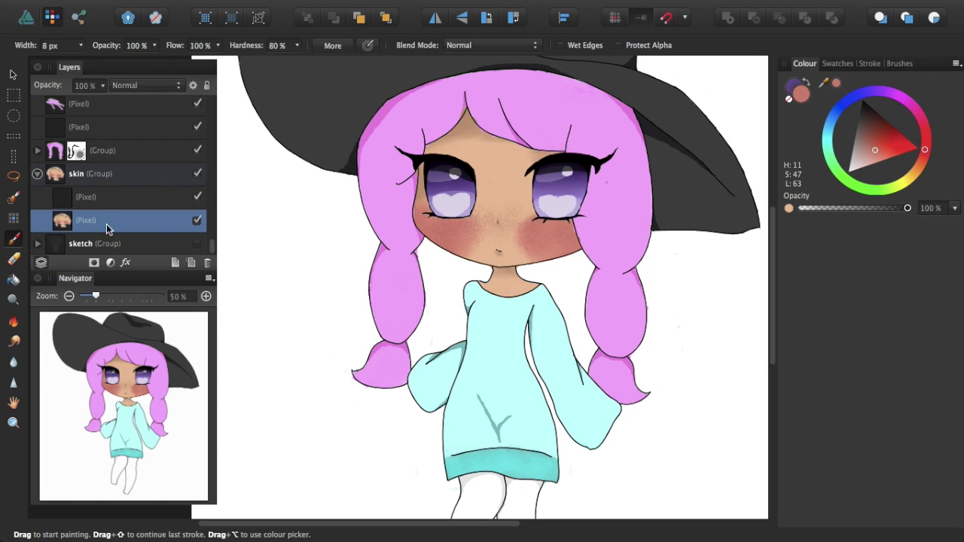
pyautogui.click(74, 154)
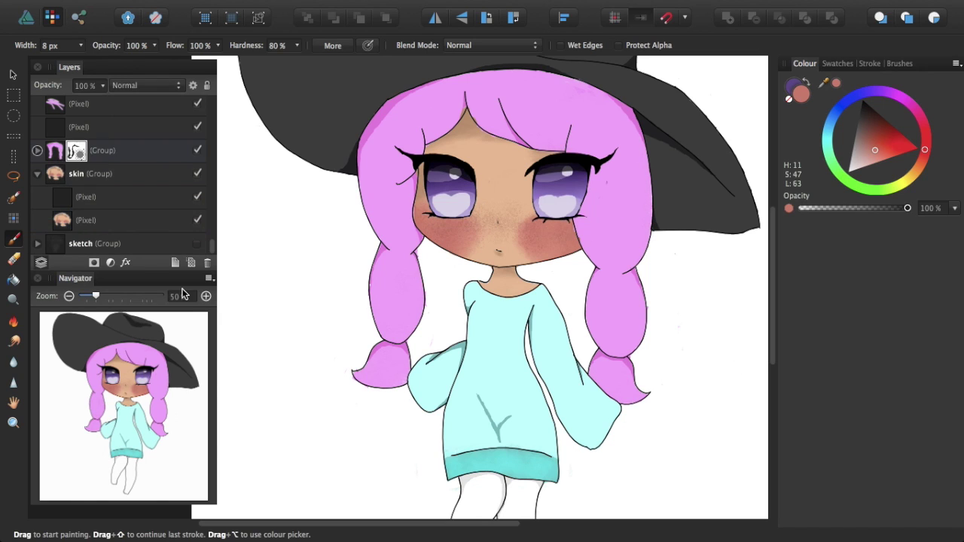
pyautogui.press('e')
pyautogui.press('b')
pyautogui.keyDown('alt'); pyautogui.click(405, 223); pyautogui.keyUp('alt')
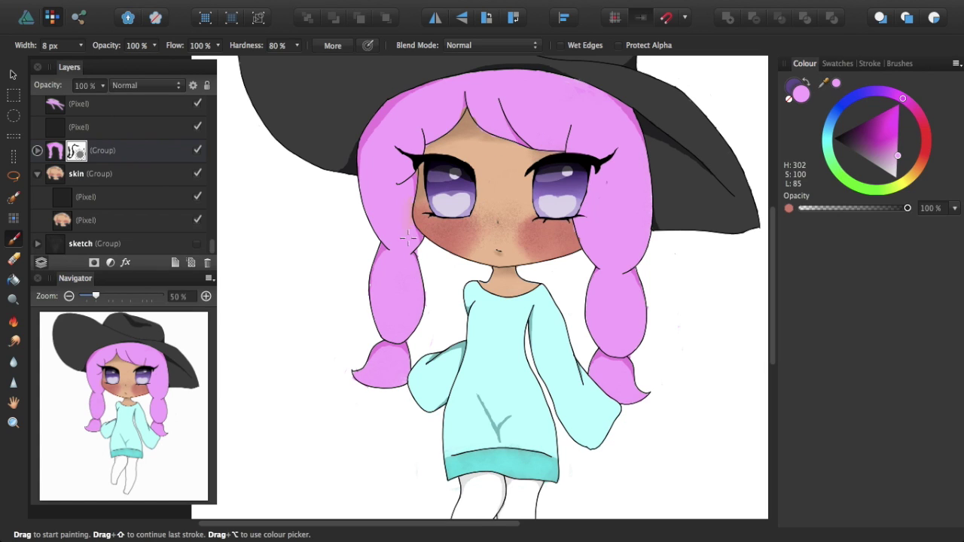
pyautogui.click(899, 64)
pyautogui.click(866, 203)
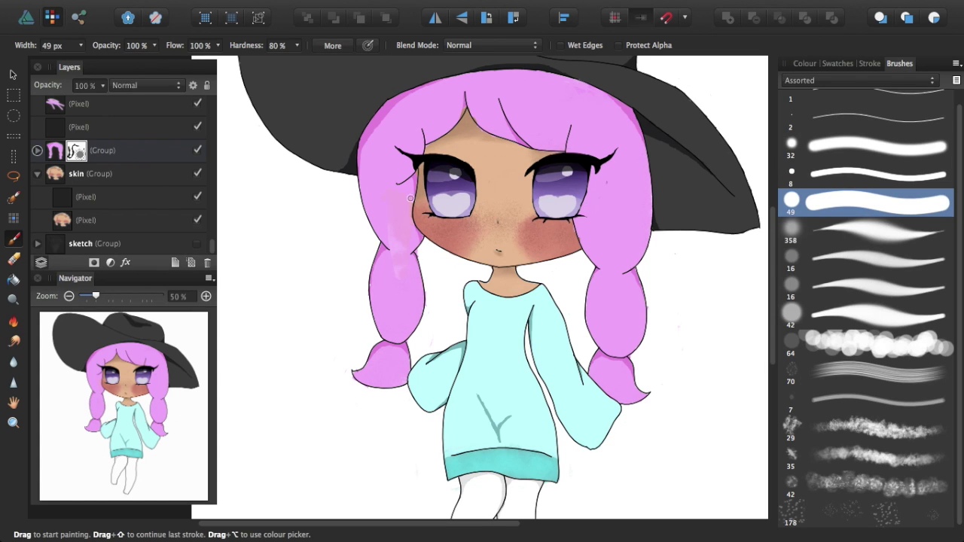
pyautogui.click(37, 151)
pyautogui.click(94, 197)
pyautogui.click(98, 221)
pyautogui.press('super+z')
pyautogui.press('super+z')
# Retouch the braid's inner edge beside the cheek by erasing and painting on the hair group's mask and layers
pyautogui.click(104, 218)
pyautogui.press('e')
pyautogui.press('b')
pyautogui.click(113, 242)
pyautogui.press('e')
pyautogui.moveTo(410, 218)
pyautogui.mouseDown()
pyautogui.moveTo(409, 207)
pyautogui.moveTo(410, 217)
pyautogui.mouseUp()
pyautogui.press('b')
pyautogui.click(106, 219)
pyautogui.click(88, 244)
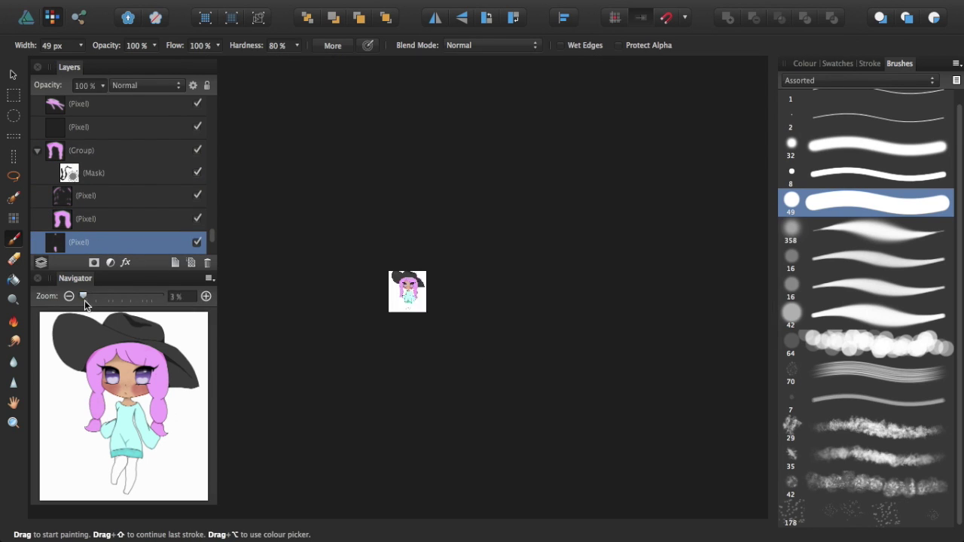
# In the Draw Persona, draw a large pink ellipse around the whole figure as a background shape
pyautogui.moveTo(95, 296); pyautogui.dragTo(83, 297)
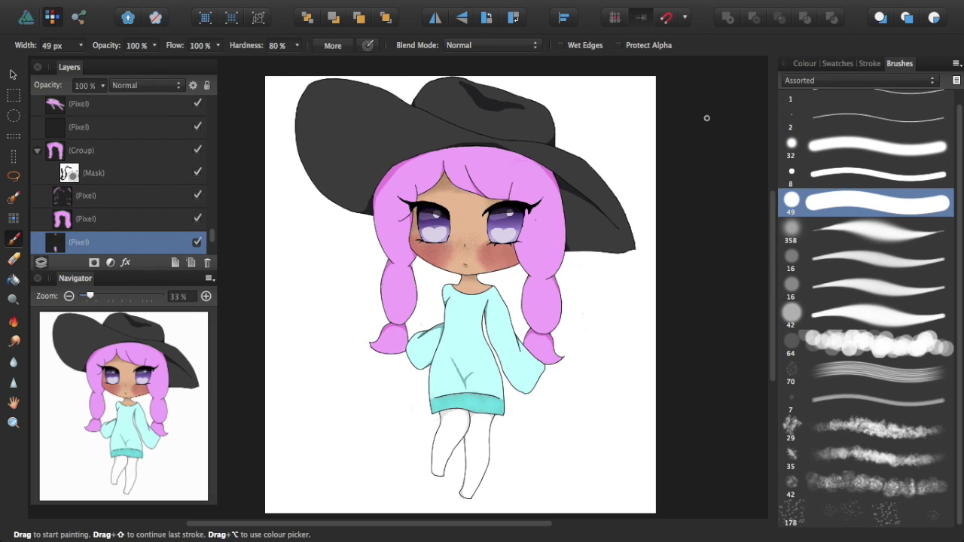
pyautogui.click(27, 17)
pyautogui.click(12, 299)
pyautogui.moveTo(291, 66)
pyautogui.mouseDown()
pyautogui.moveTo(633, 504)
pyautogui.moveTo(642, 462)
pyautogui.mouseUp()
pyautogui.click(73, 46)
pyautogui.click(881, 21)
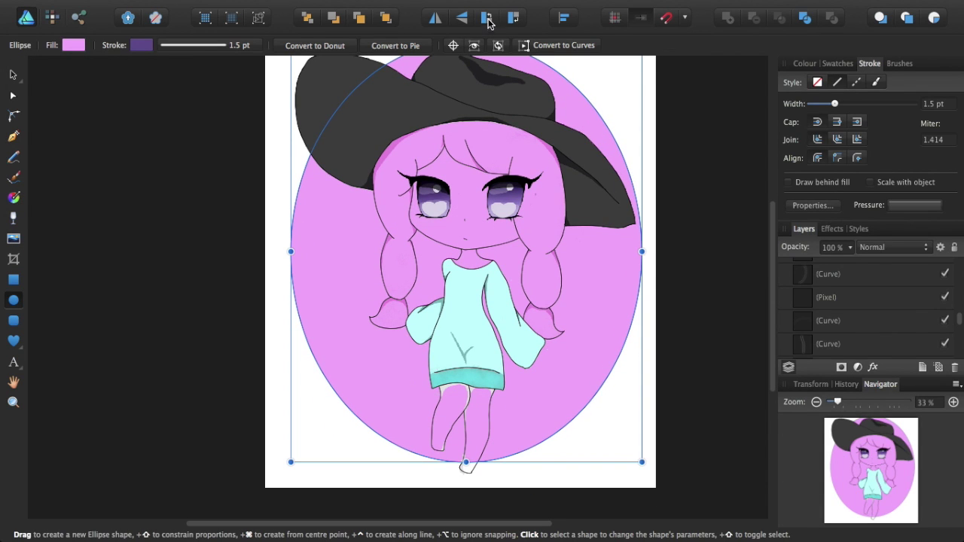
# Send the ellipse to the back of the layer stack and return to the Pixel Persona
pyautogui.click(336, 23)
pyautogui.click(52, 17)
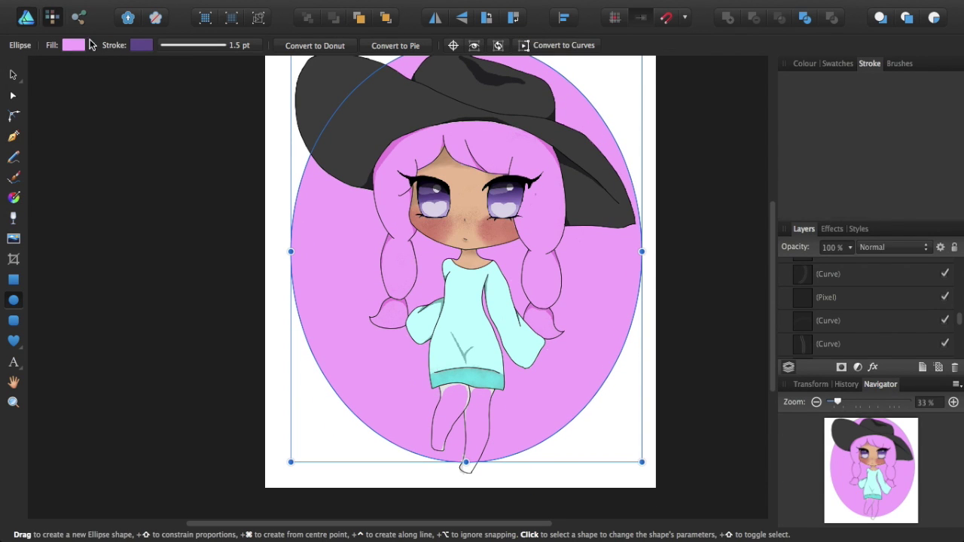
pyautogui.scroll(-5, 173, 151)
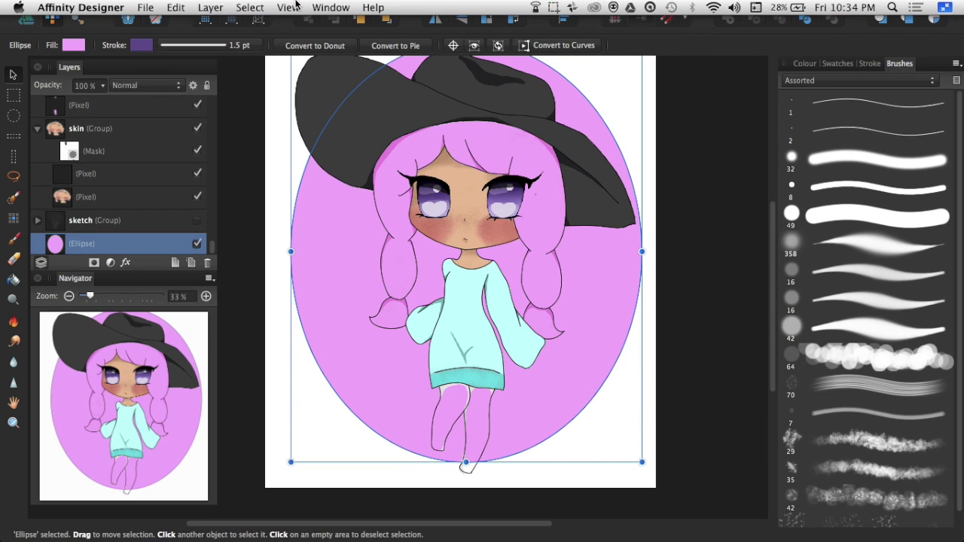
# Try to rearrange the ellipse in front of all layers, and undo the stacking changes
pyautogui.click(210, 7)
pyautogui.moveTo(263, 111)
pyautogui.click(392, 108)
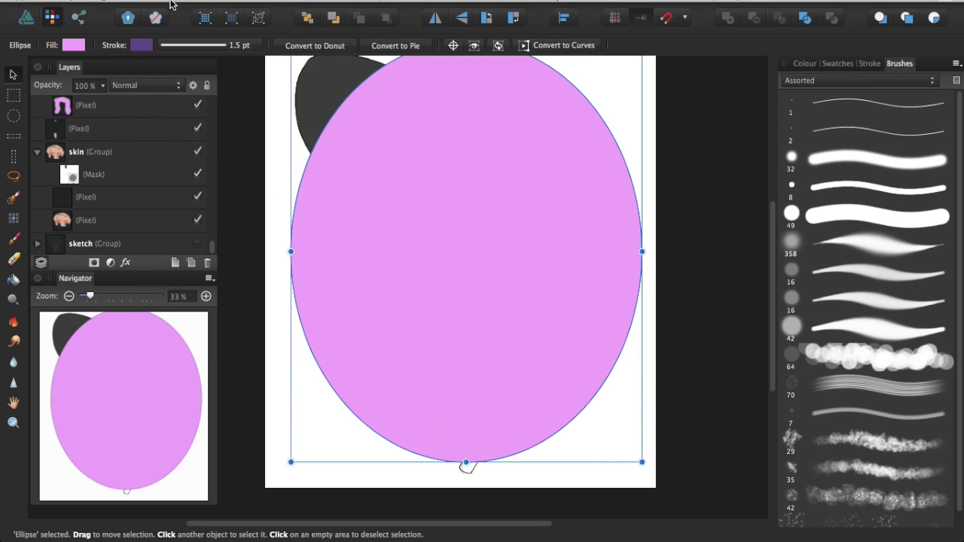
pyautogui.click(176, 8)
pyautogui.press('super+z')
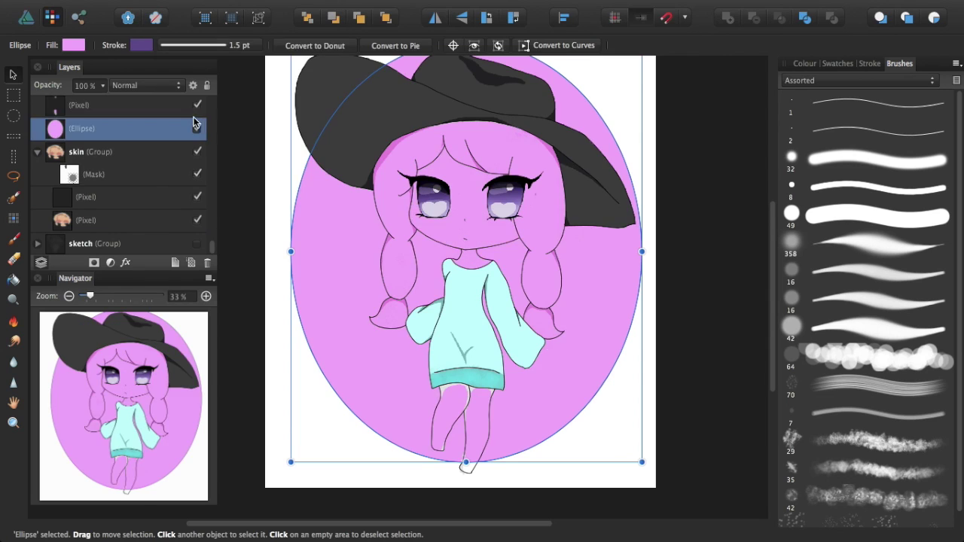
# Undo the pink background ellipse and pick the Artistic Text tool in the Draw Persona
pyautogui.press('super+z')
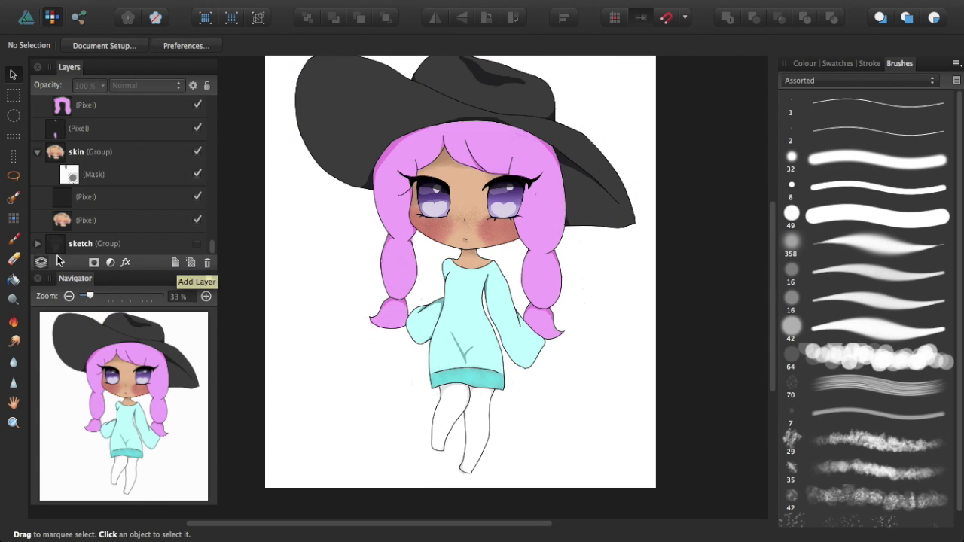
pyautogui.press('super+1')
pyautogui.click(12, 362)
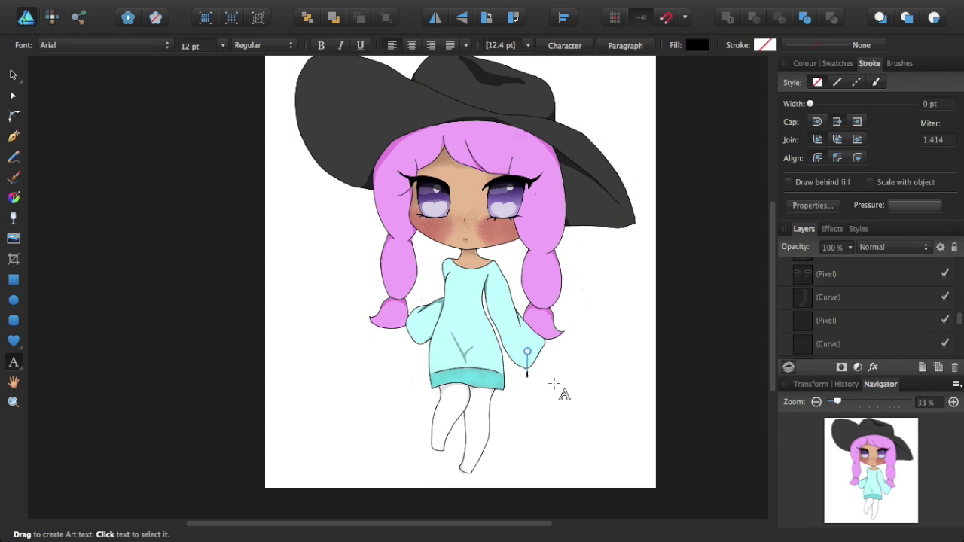
# Add the artist's name as a signature below the sleeve beside the figure, in Nanum Myeongjo at 64 pt
pyautogui.click(105, 45)
pyautogui.scroll(-15, 145, 282)
pyautogui.click(146, 281)
pyautogui.click(222, 46)
pyautogui.click(206, 46)
pyautogui.click(222, 46)
pyautogui.click(200, 219)
pyautogui.click(223, 46)
pyautogui.click(195, 281)
pyautogui.click(223, 45)
pyautogui.click(197, 329)
pyautogui.write('Rie A.')
# Reduce the selected signature text's size to 30 pt
pyautogui.click(222, 45)
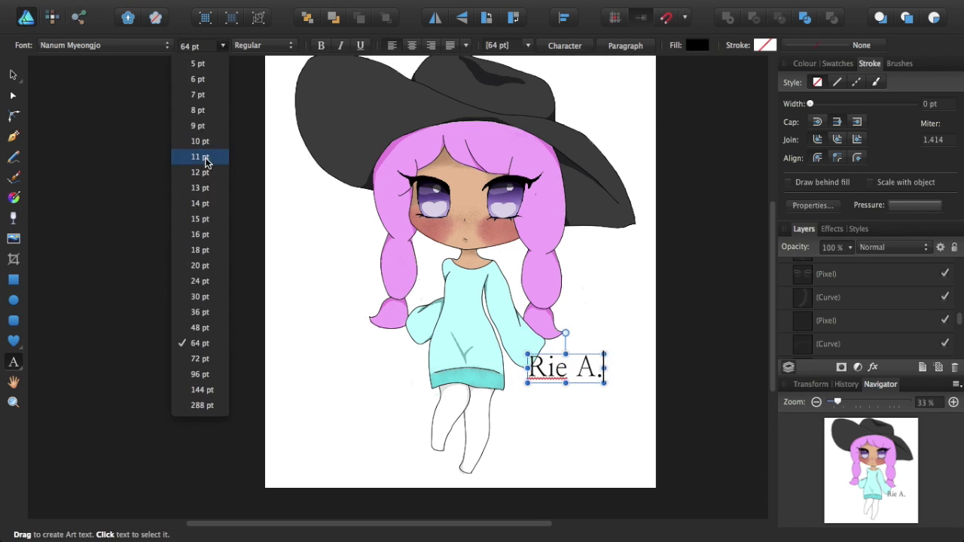
pyautogui.click(199, 157)
pyautogui.moveTo(529, 369); pyautogui.dragTo(602, 369)
pyautogui.click(222, 45)
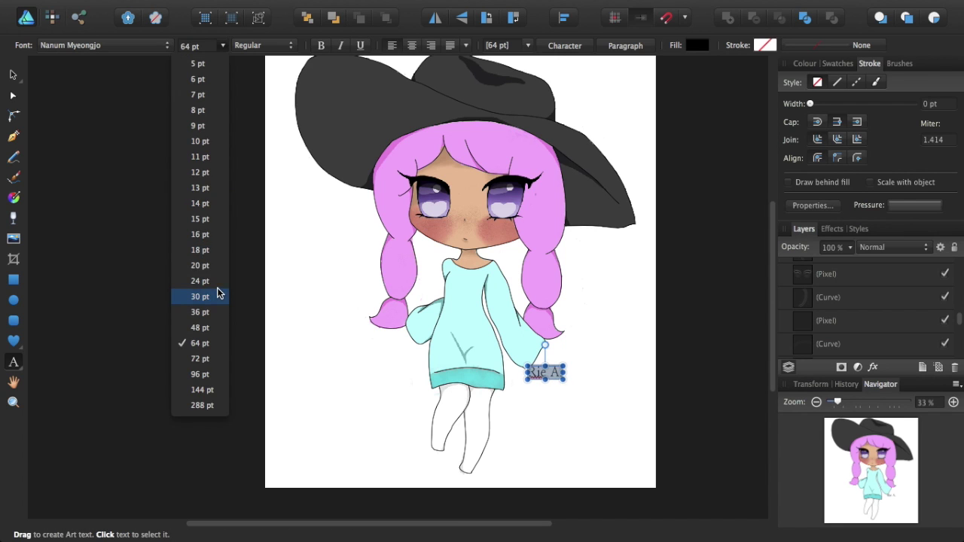
pyautogui.click(218, 294)
# Rotate the signature slightly counterclockwise, place it just beside the sweater's hem, and deselect it
pyautogui.moveTo(546, 345); pyautogui.dragTo(537, 346)
pyautogui.moveTo(549, 379); pyautogui.dragTo(528, 399)
pyautogui.click(371, 376)
pyautogui.rightClick(518, 394)
pyautogui.click(585, 329)
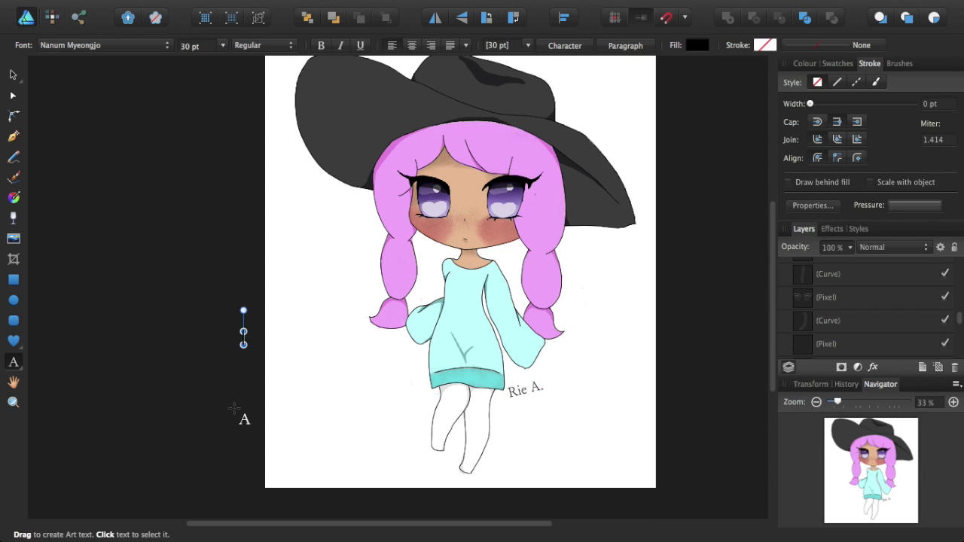
pyautogui.moveTo(773, 353); pyautogui.dragTo(772, 338)
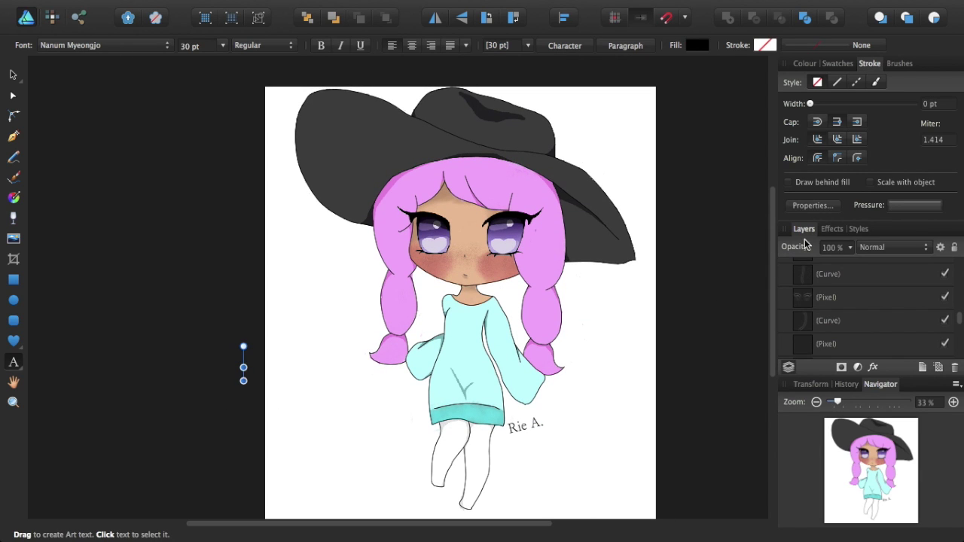
pyautogui.click(14, 381)
pyautogui.click(553, 7)
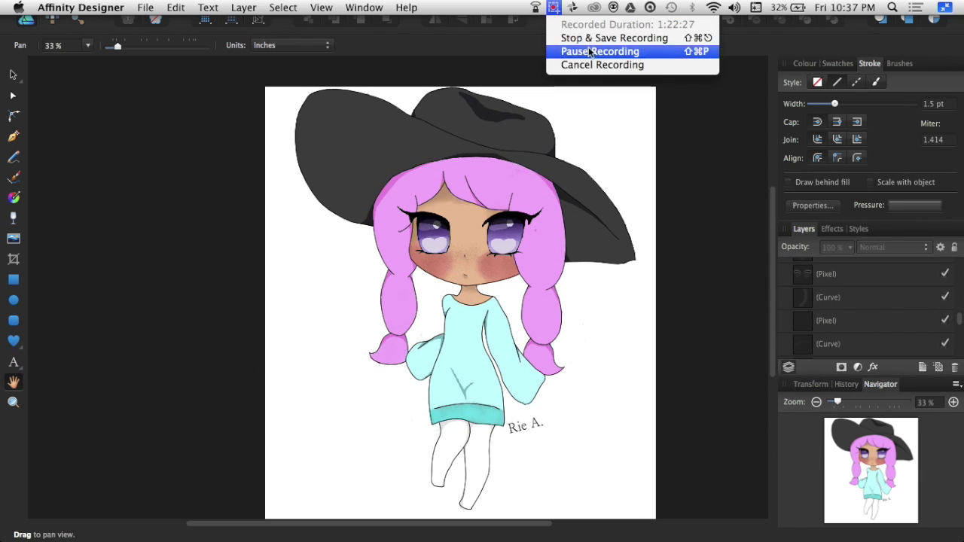